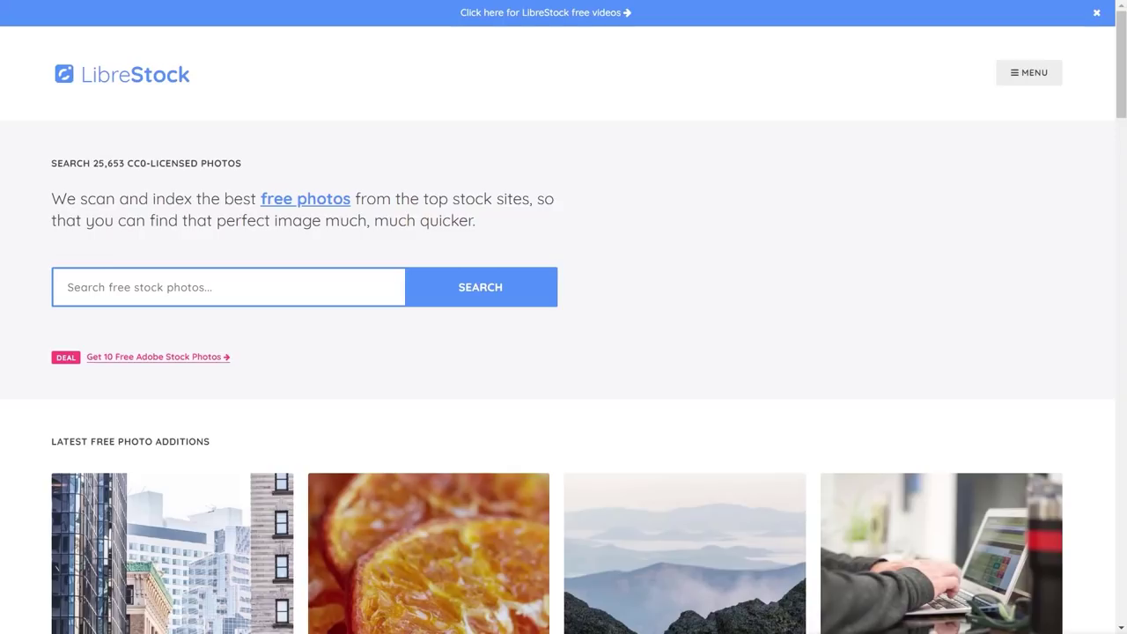
Search LibreStock for free photos of cakes and look through the results.
left_click(273, 282)
type("cakes")
key("Return")
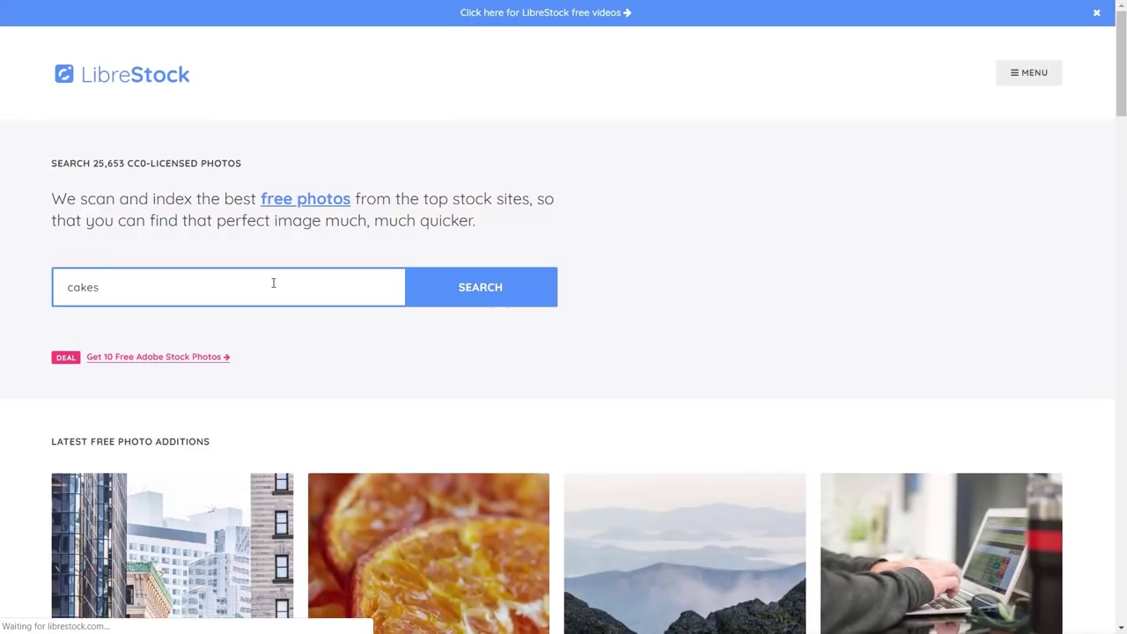
scroll(33, 239, "down", 2)
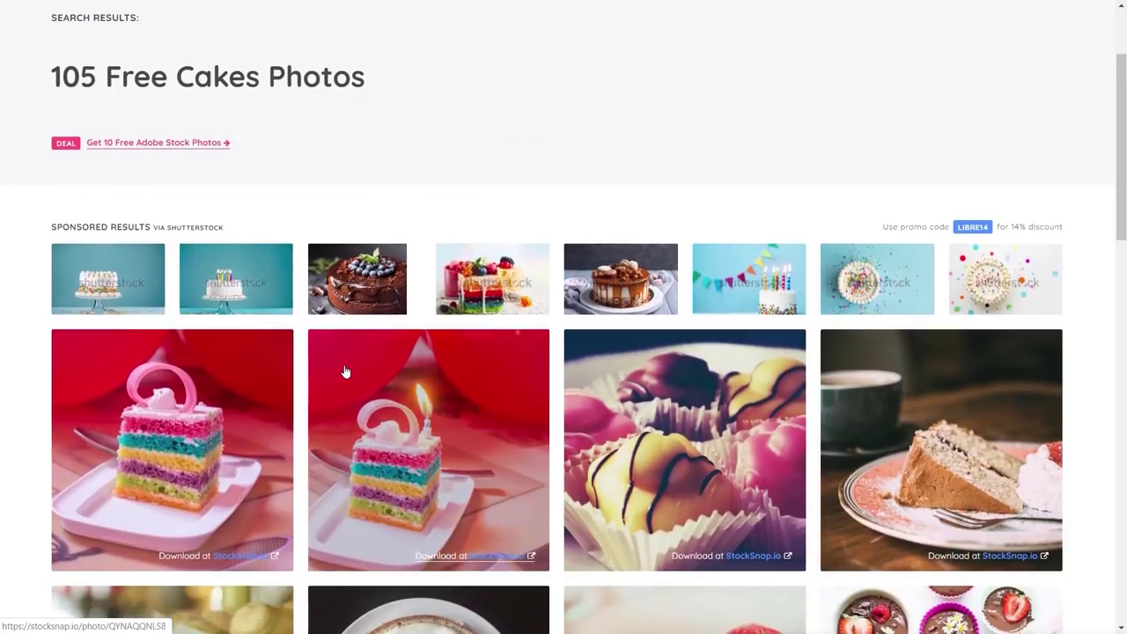
scroll(345, 372, "down", 3)
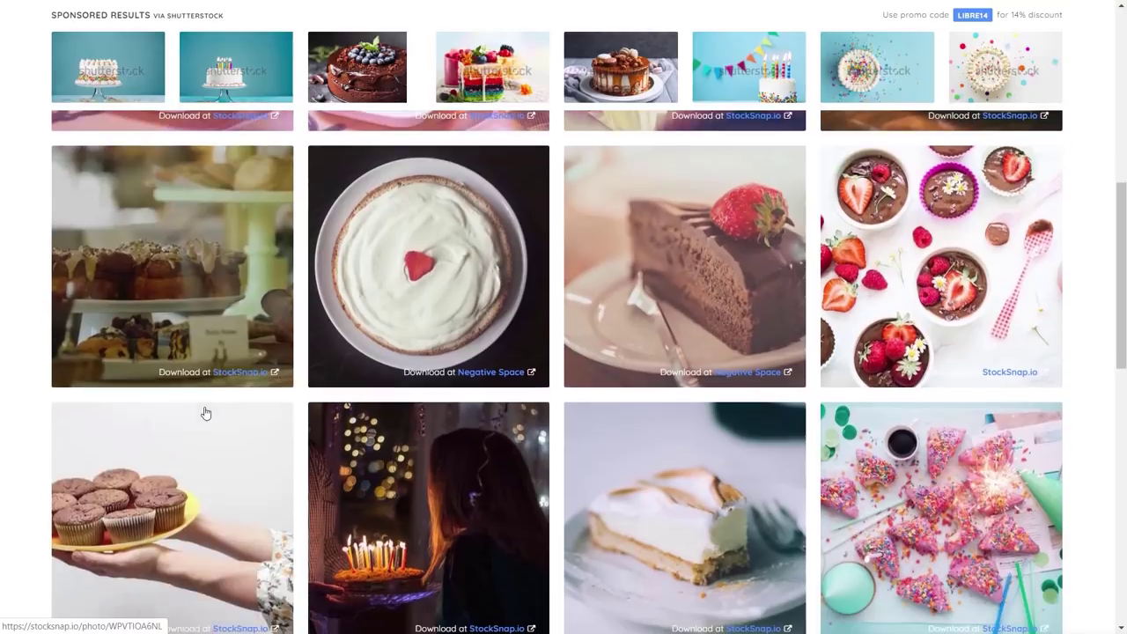
scroll(203, 411, "up", 1)
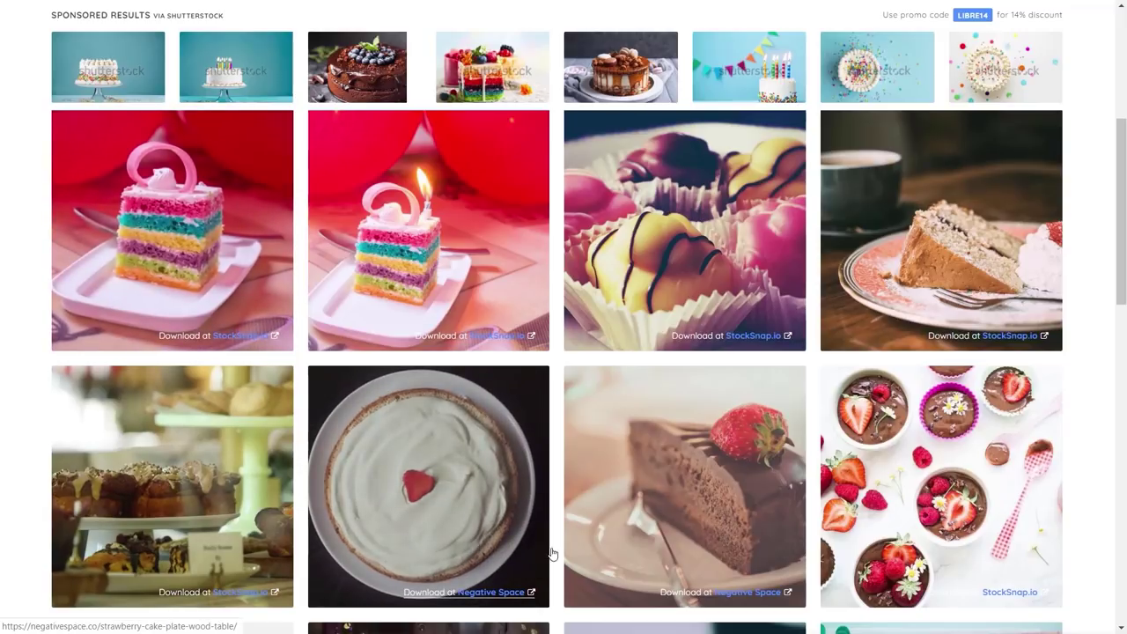
scroll(531, 551, "down", 3)
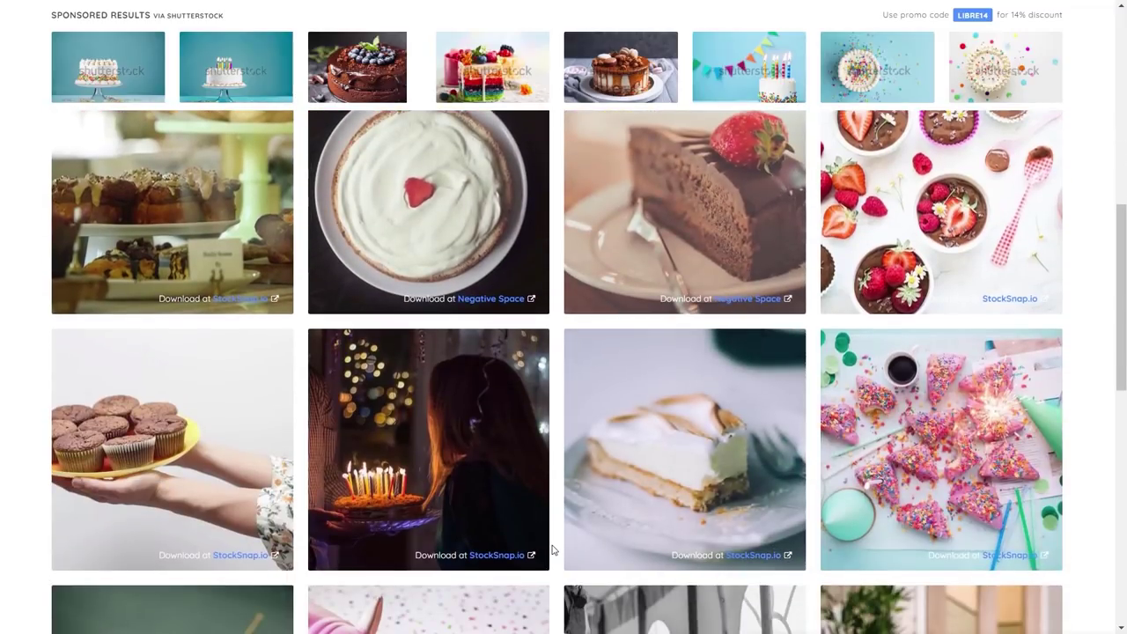
scroll(553, 550, "up", 5)
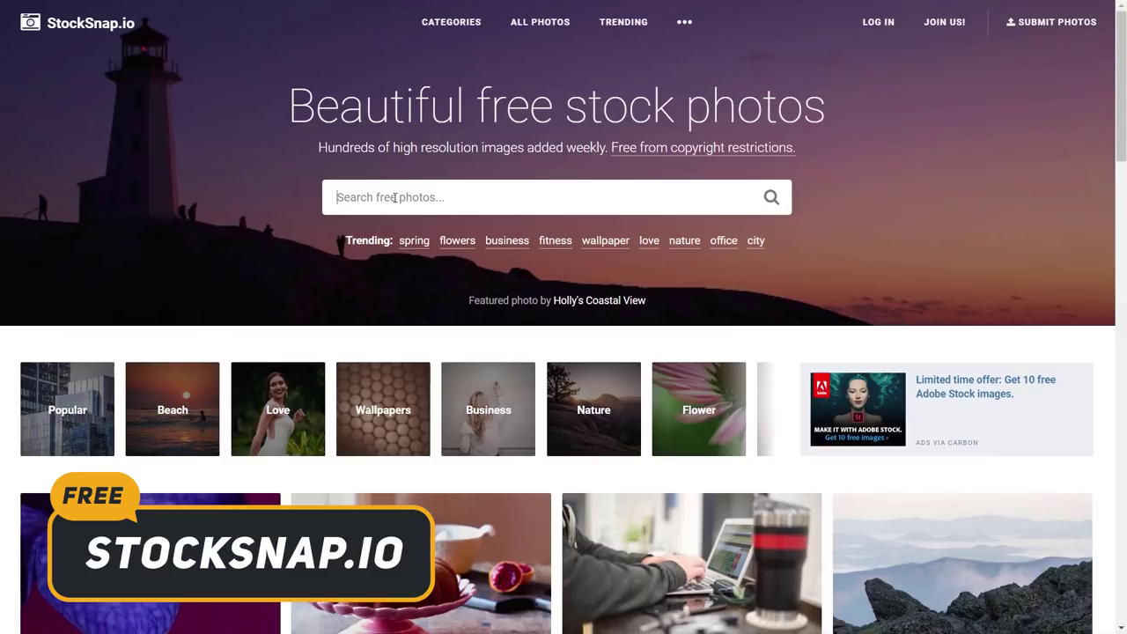
Search StockSnap.io for photos of cakes and browse both the sponsored and the free results.
left_click(394, 197)
type("cakes")
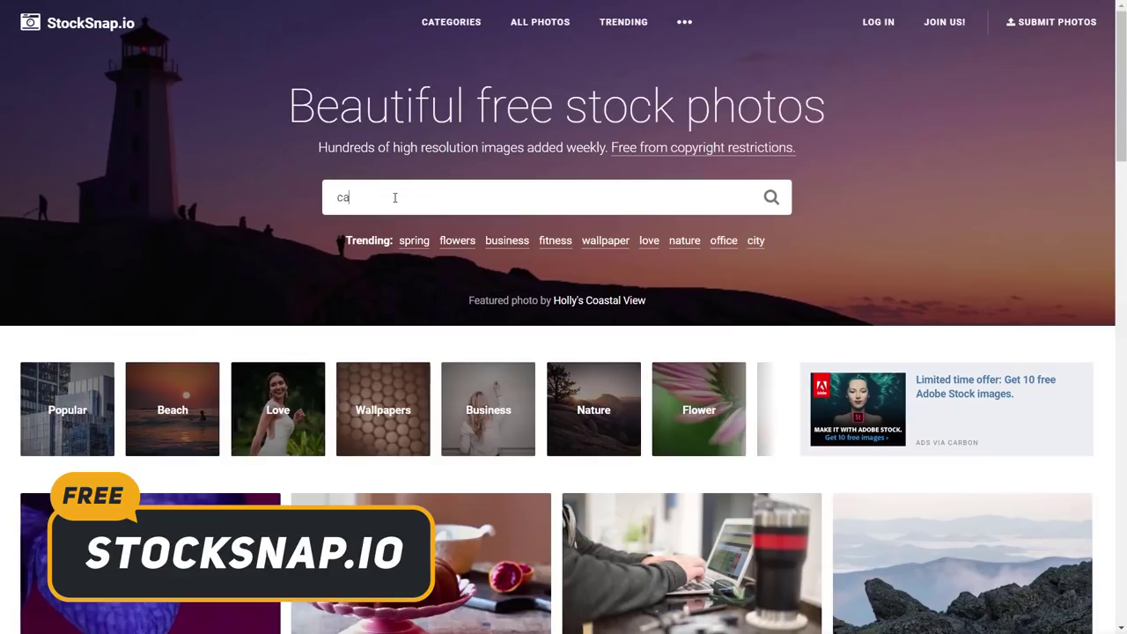
key("Return")
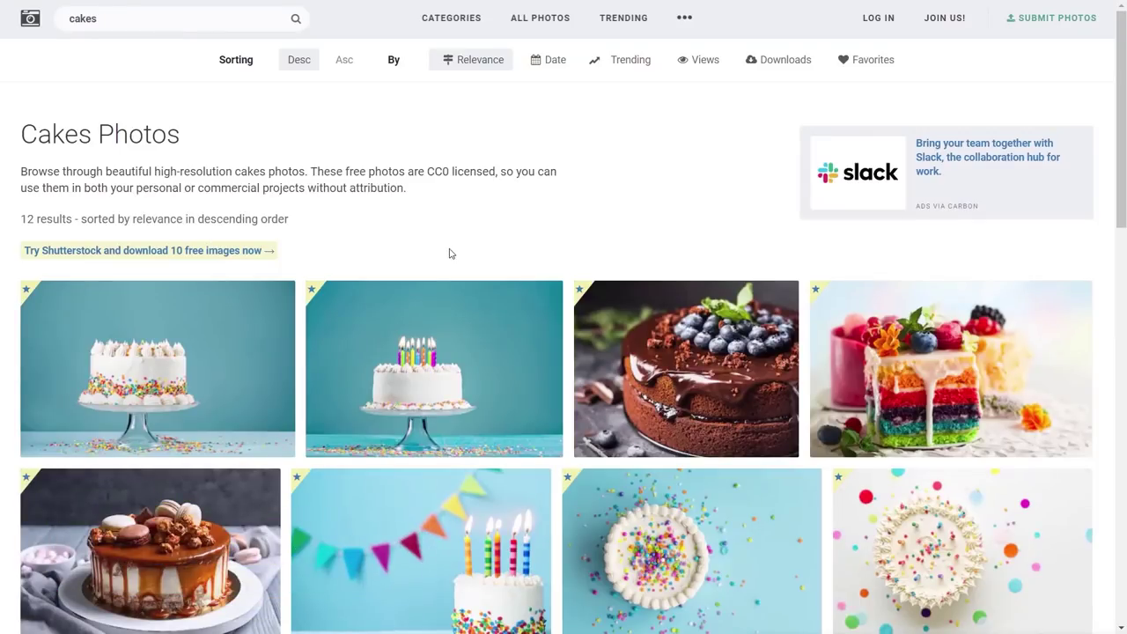
scroll(489, 247, "down", 1)
scroll(514, 279, "down", 2)
scroll(514, 280, "down", 1)
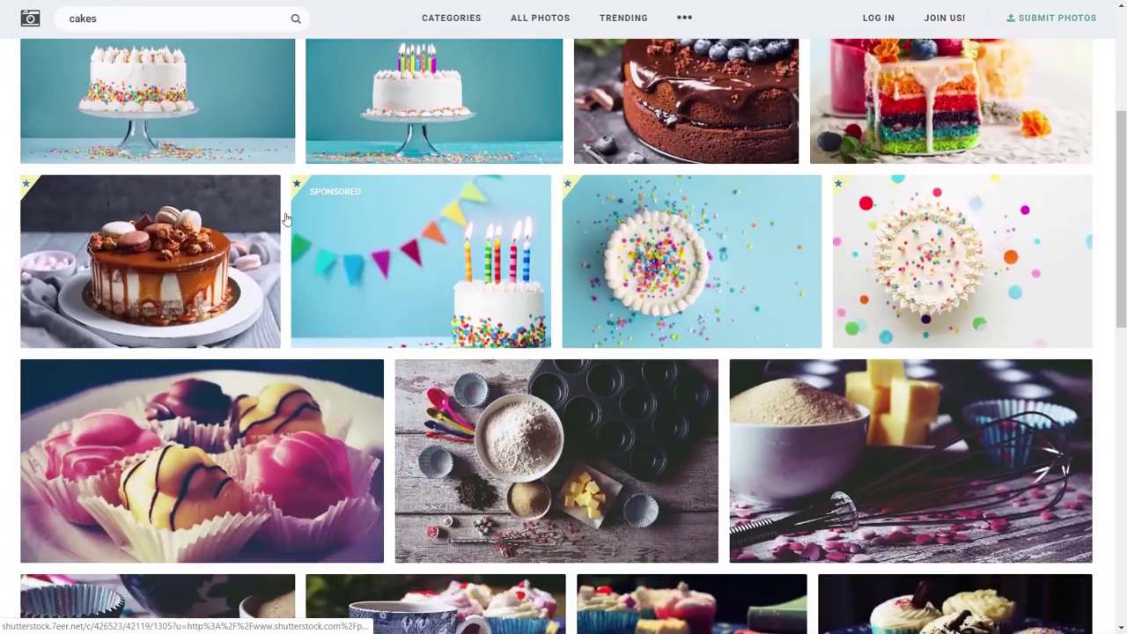
scroll(345, 292, "up", 2)
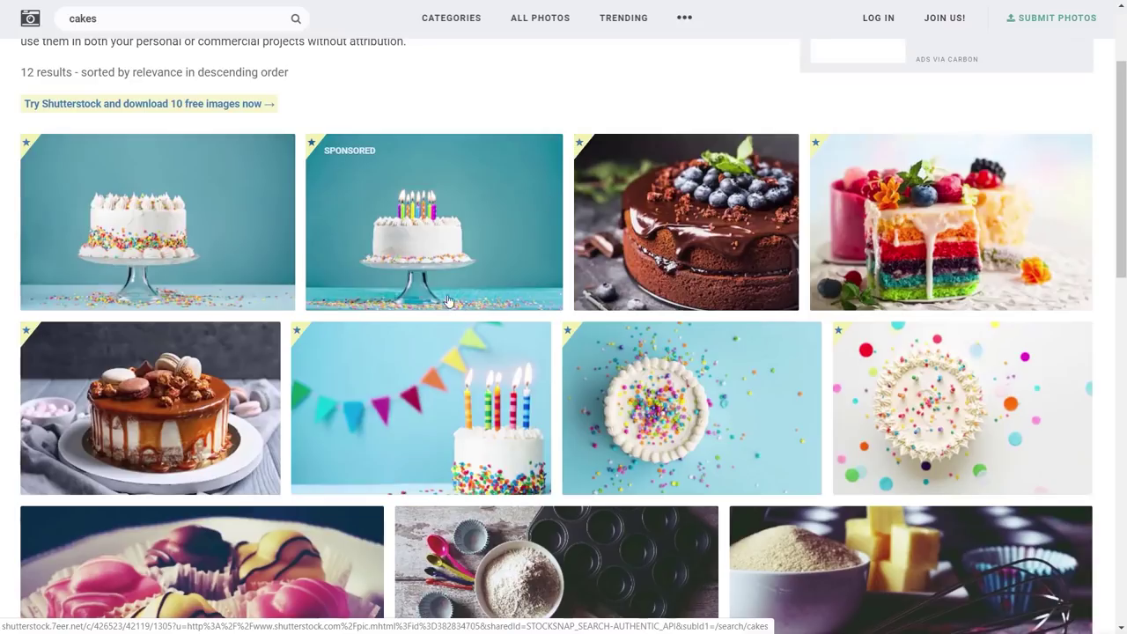
scroll(428, 388, "down", 1)
scroll(429, 389, "down", 5)
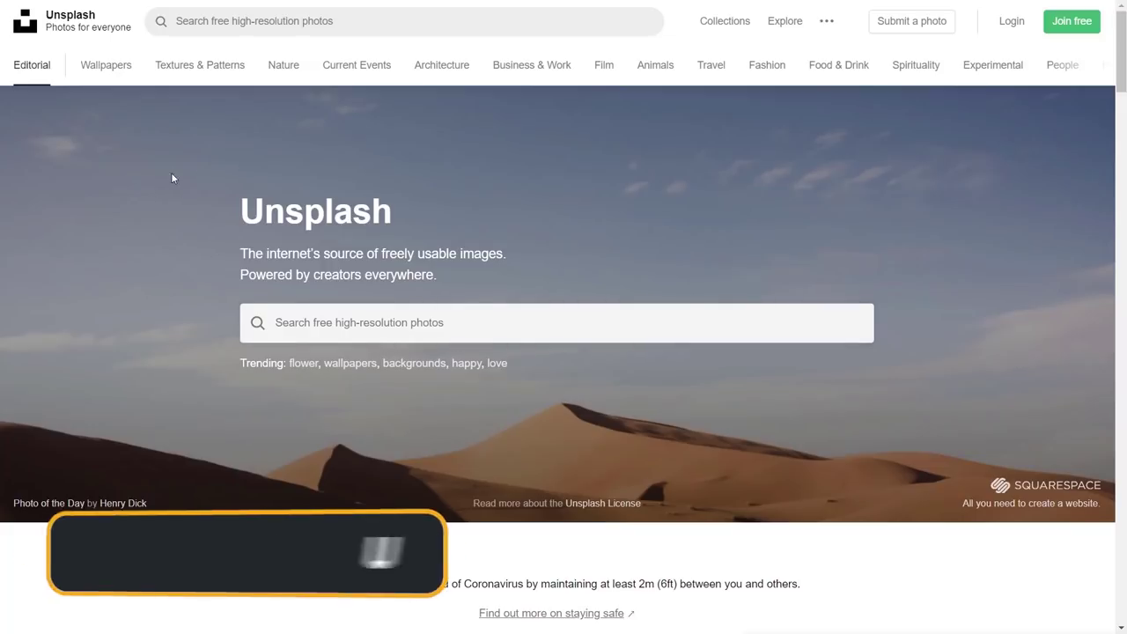
Search Unsplash for photos of laptops, look through the results and choose the related Pc topic.
left_click(379, 331)
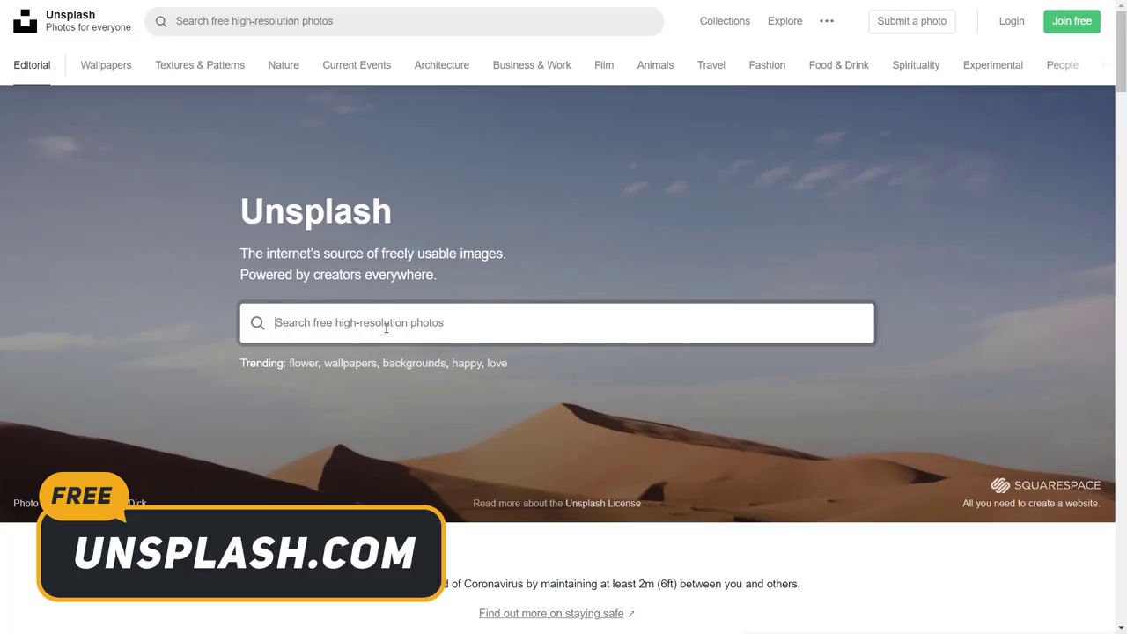
type("laptops")
key("Return")
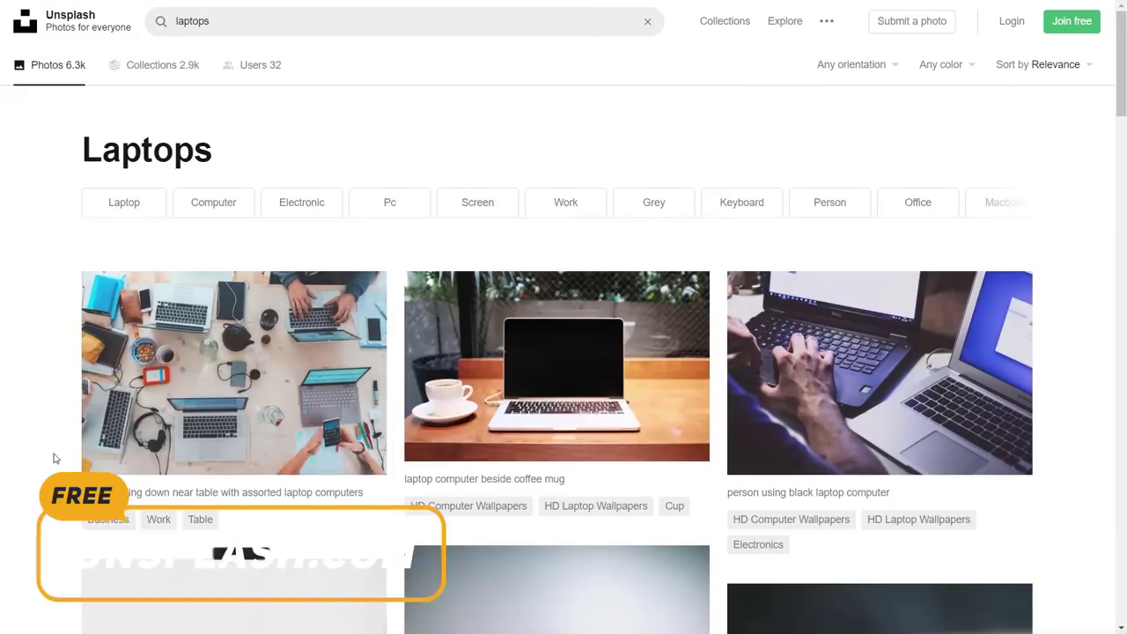
scroll(53, 459, "down", 2)
scroll(52, 459, "down", 4)
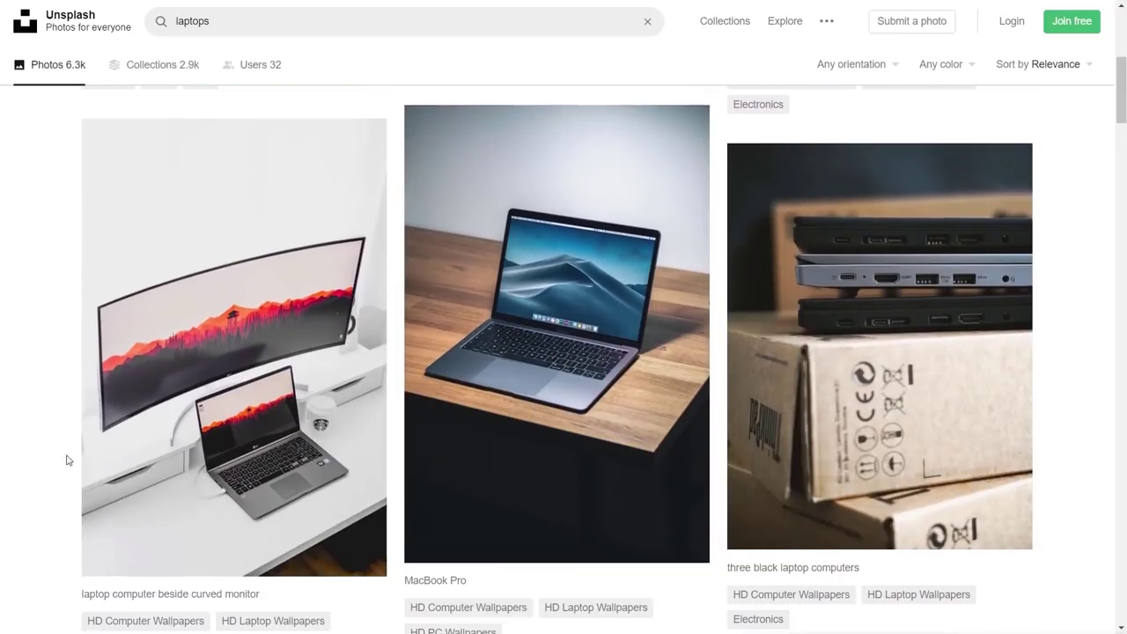
mouse_move(255, 323)
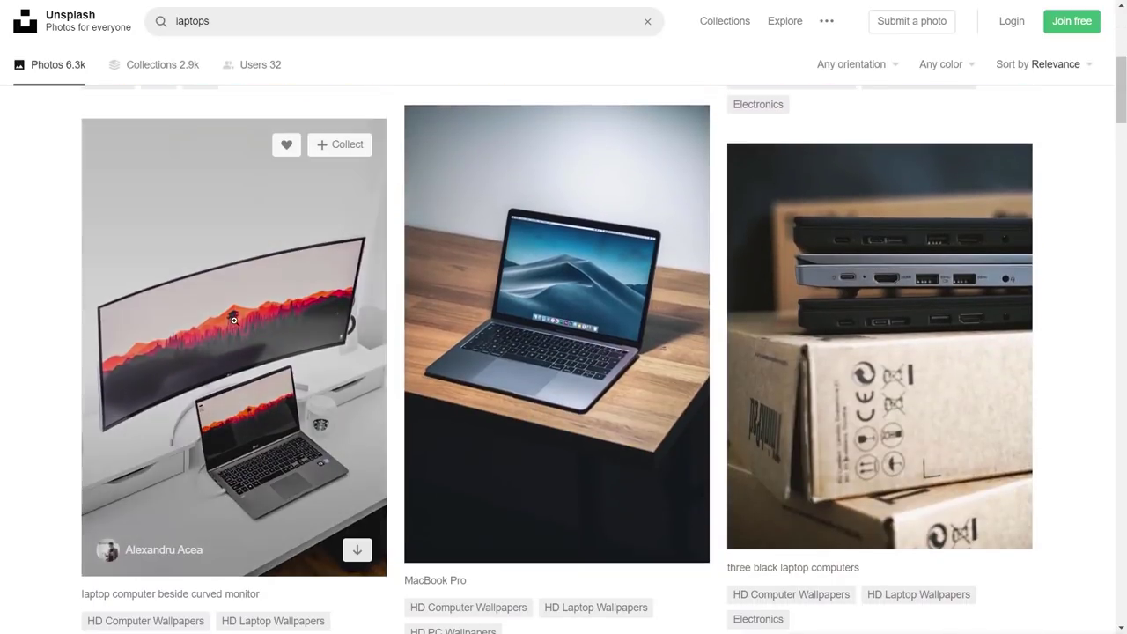
scroll(267, 372, "up", 5)
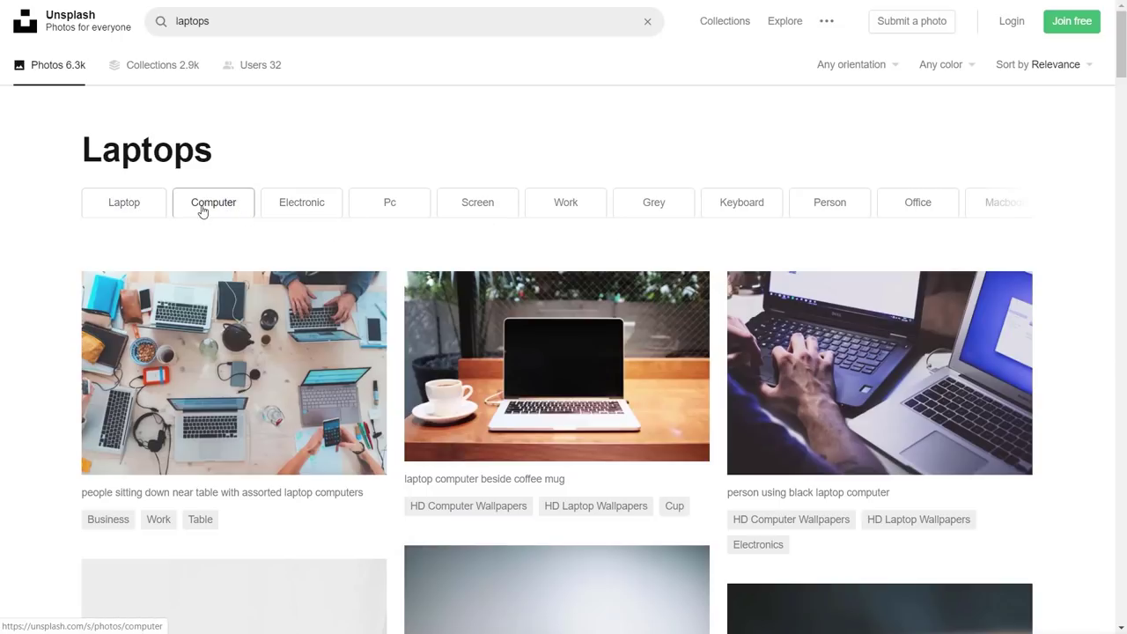
left_click(399, 208)
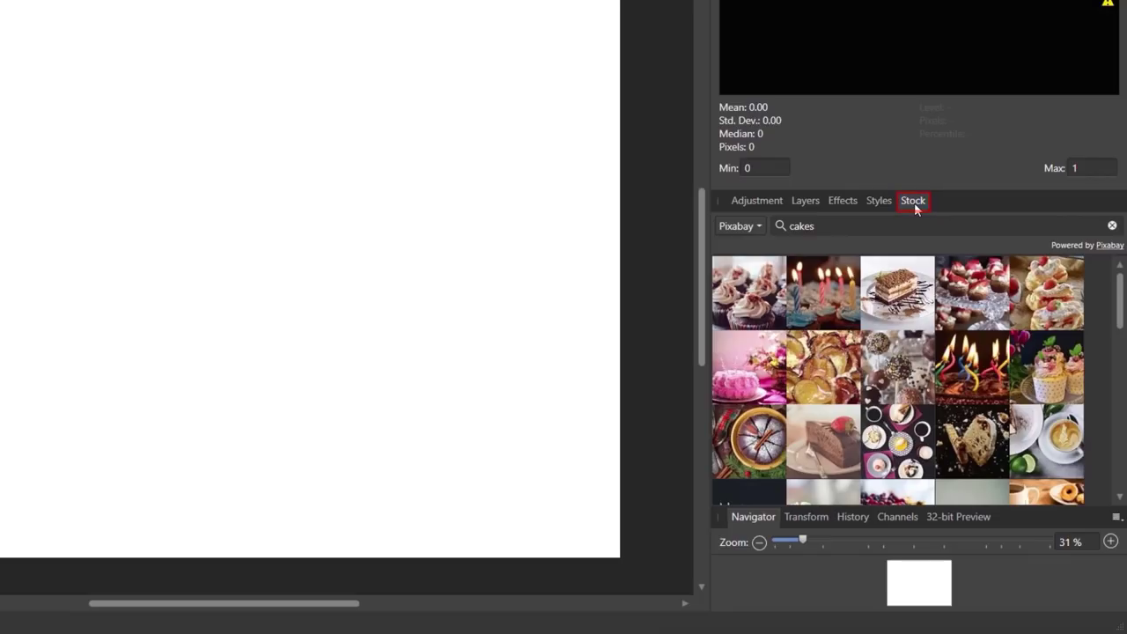
In Affinity Photo, browse the Pixabay stock photos of cakes and place the pastel-frosted cupcakes photo on the blank canvas.
left_click(764, 225)
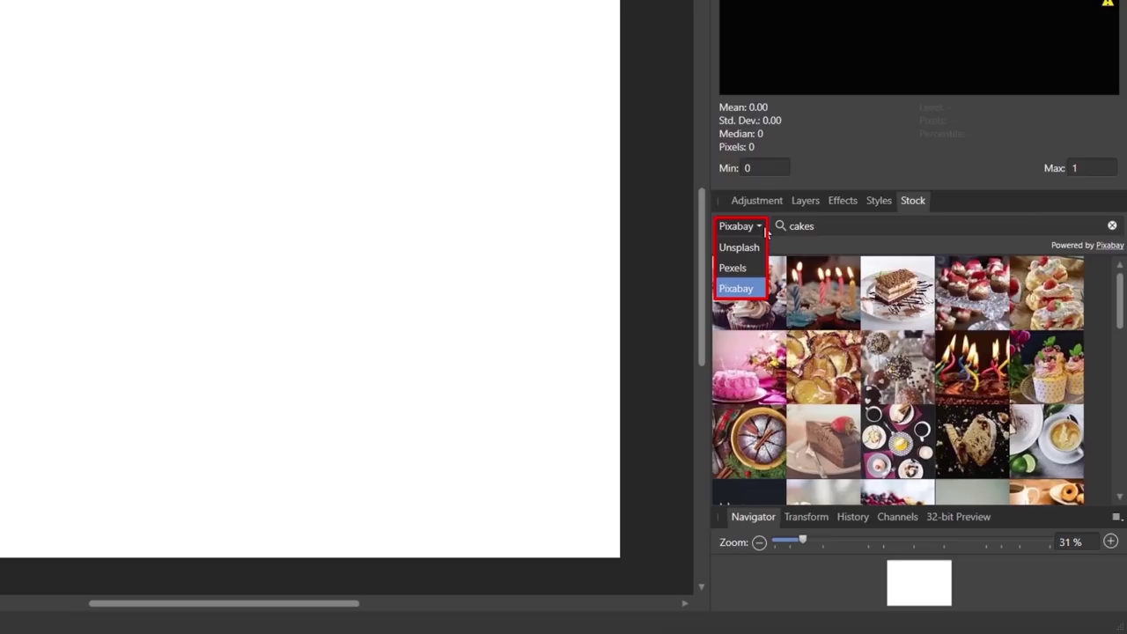
left_click(850, 228)
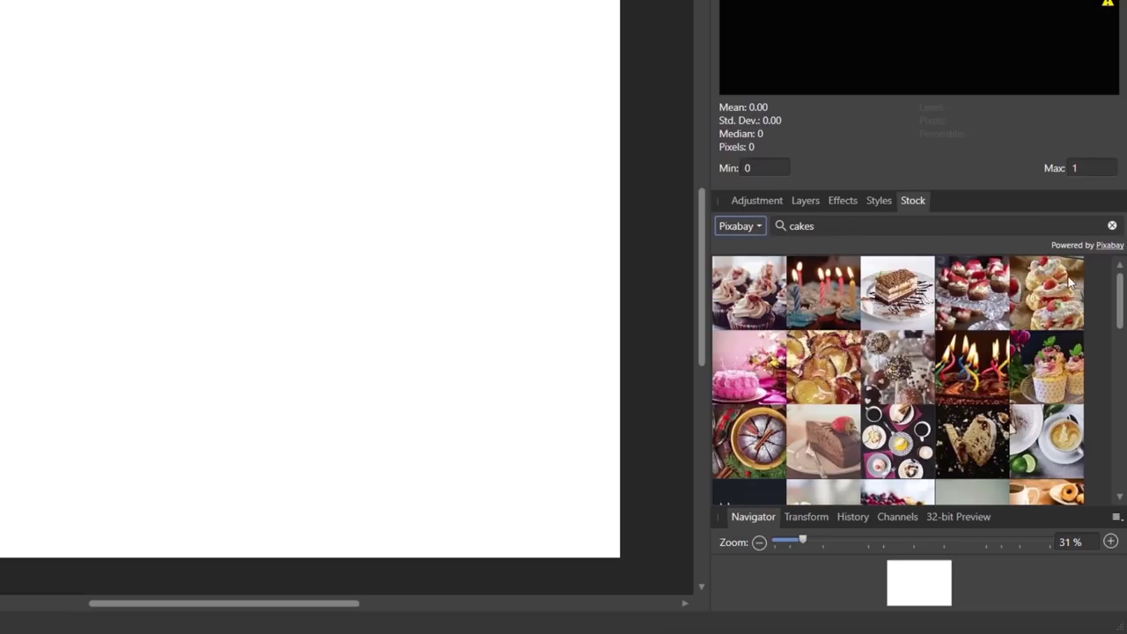
left_click_drag(1122, 291, 1123, 348)
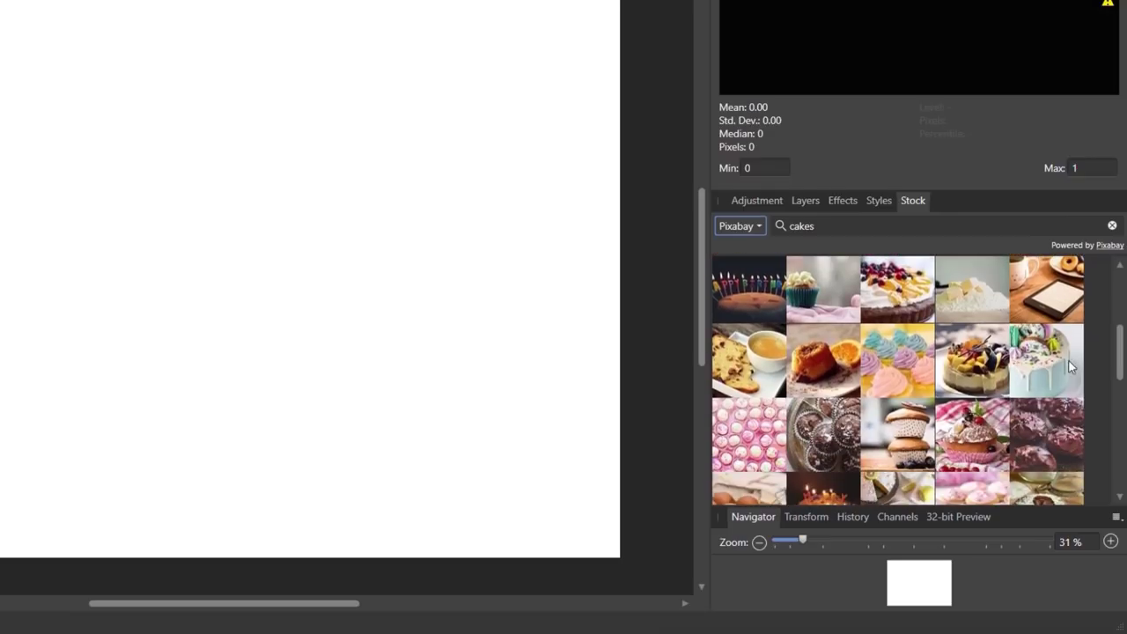
left_click_drag(920, 361, 280, 285)
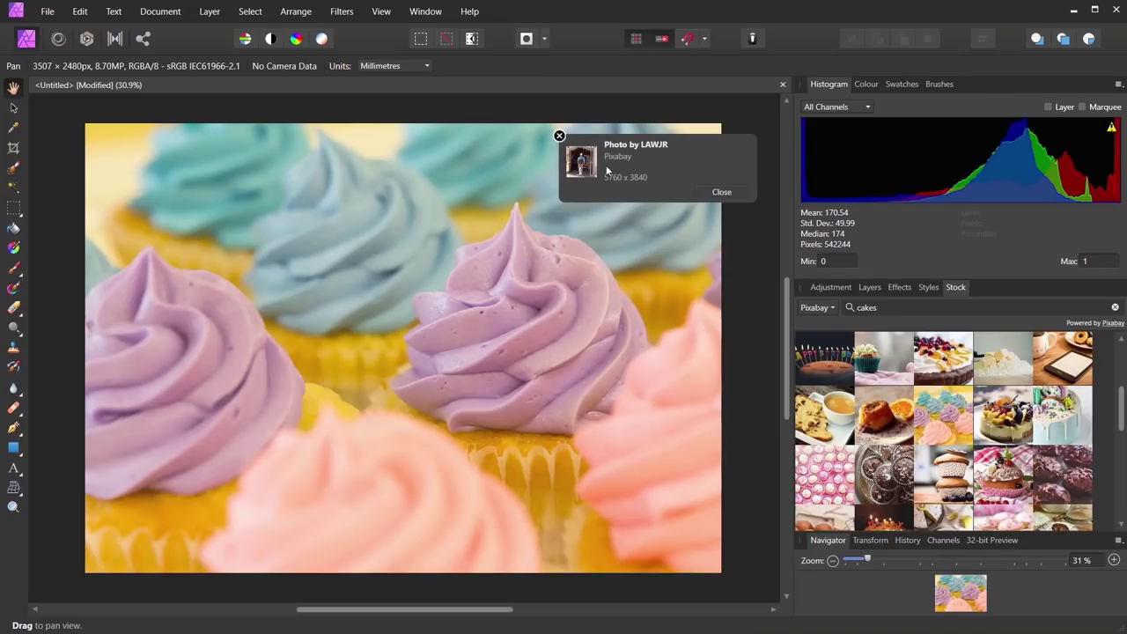
left_click(727, 194)
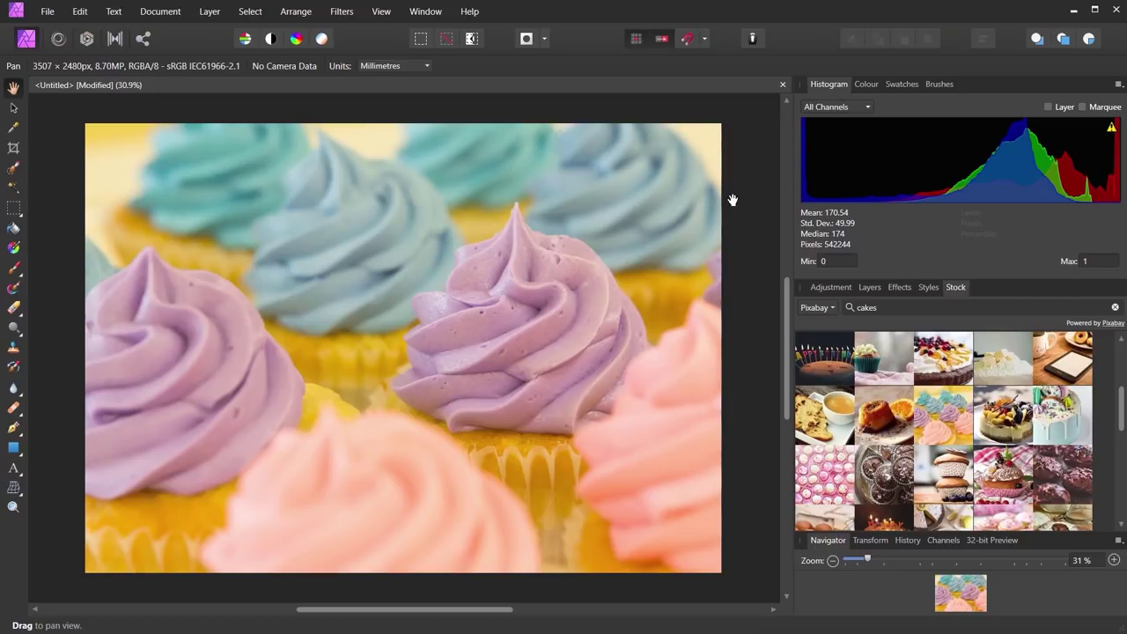
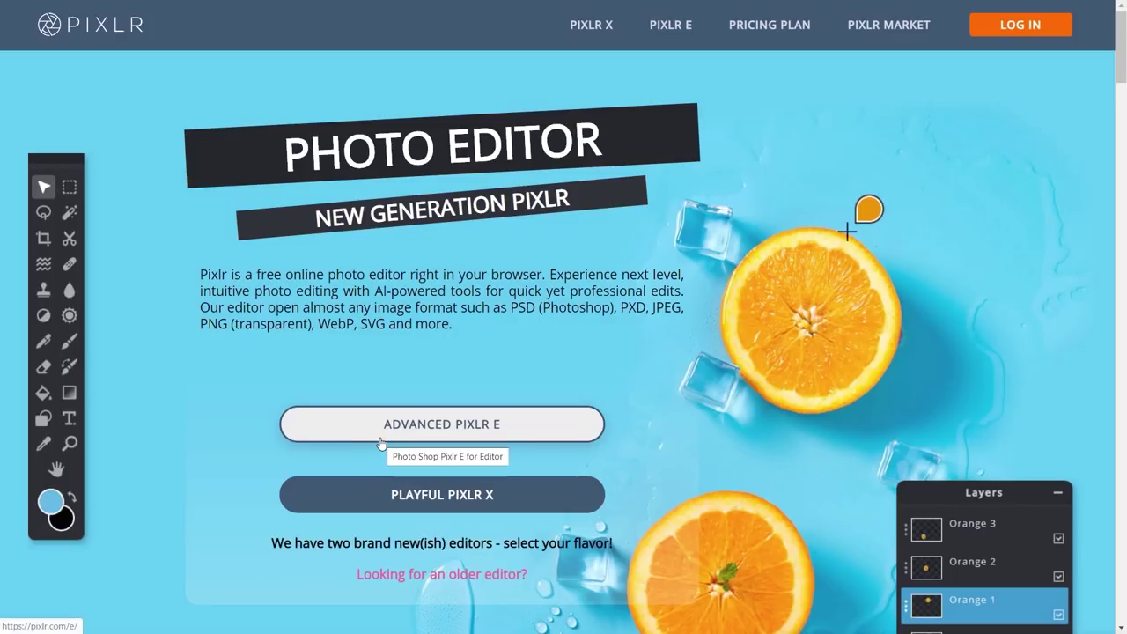
Launch the advanced Pixlr E editor in the browser and search its stock photos for mountains.
left_click(437, 438)
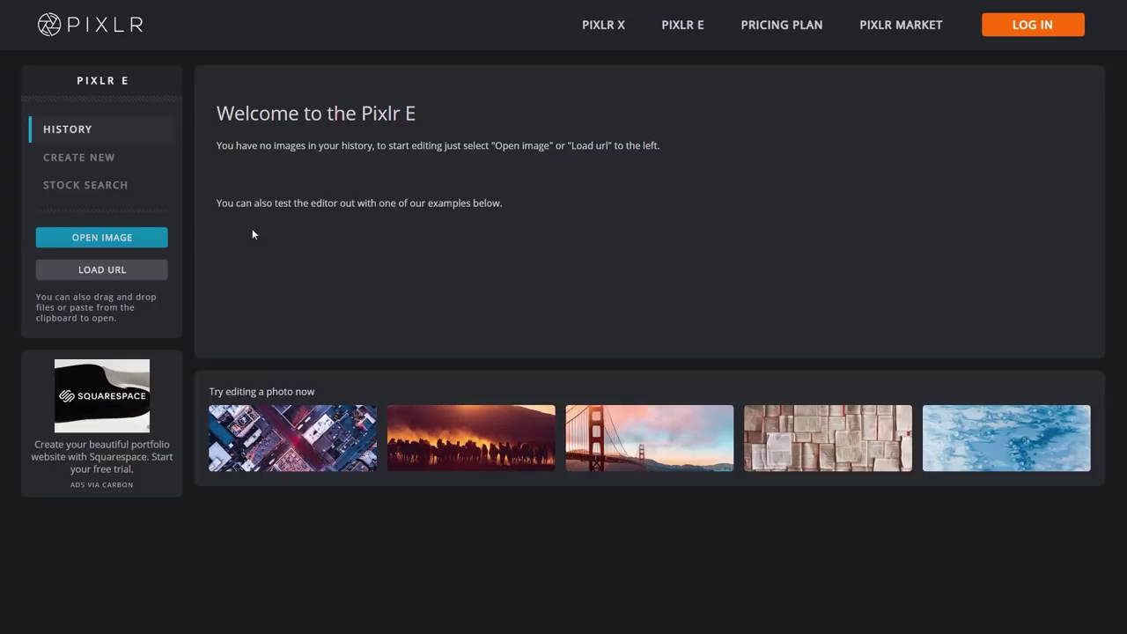
left_click(86, 187)
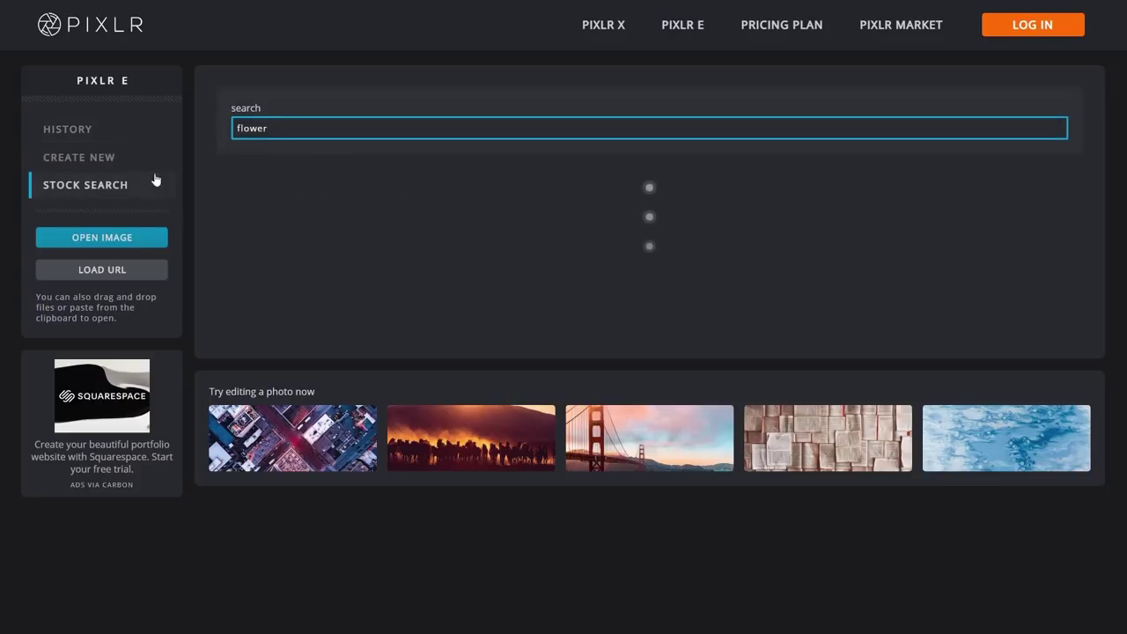
left_click_drag(333, 128, 219, 130)
type("mountains")
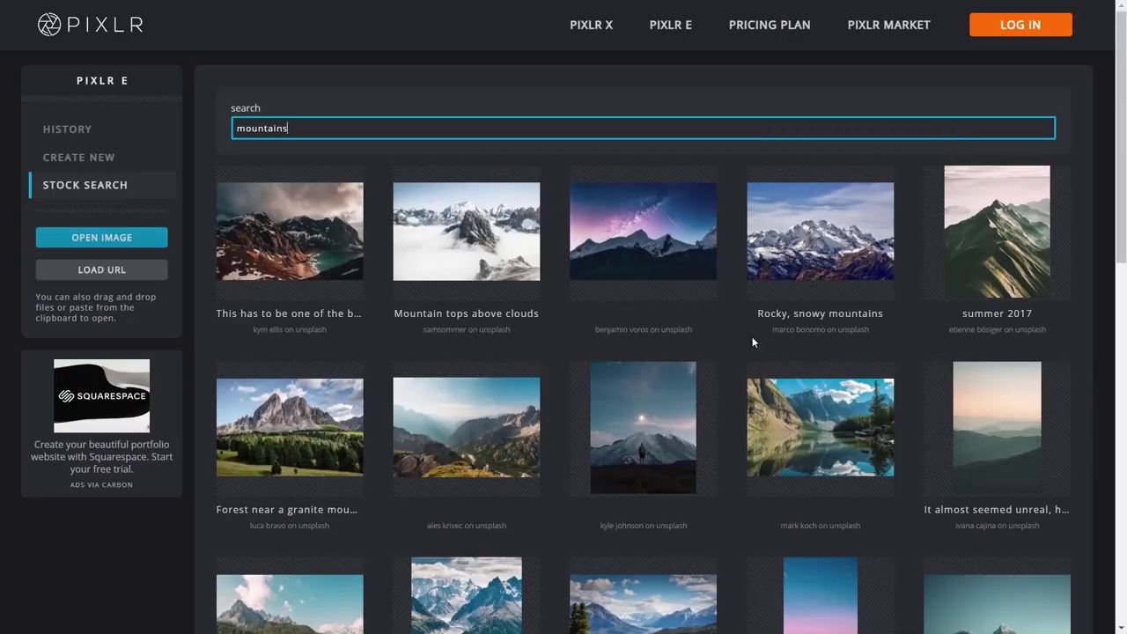
left_click(588, 411)
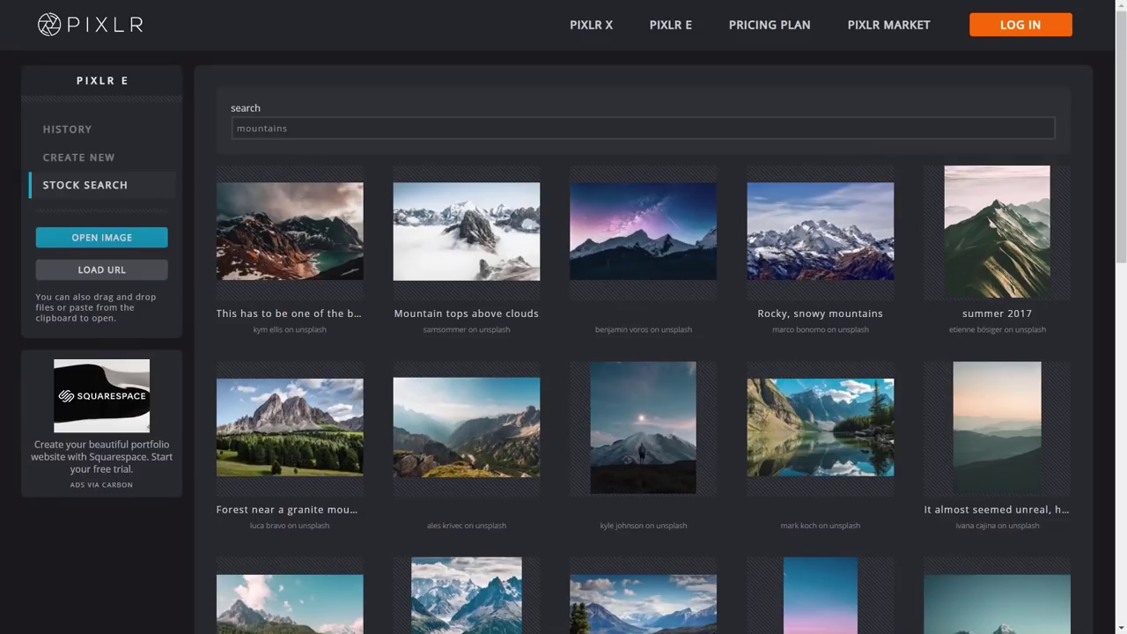
Open the "Wet mountain valley" stock photo for editing, pre-resized to Ultra HD at 3840 x 2560 px.
scroll(844, 453, "down", 3)
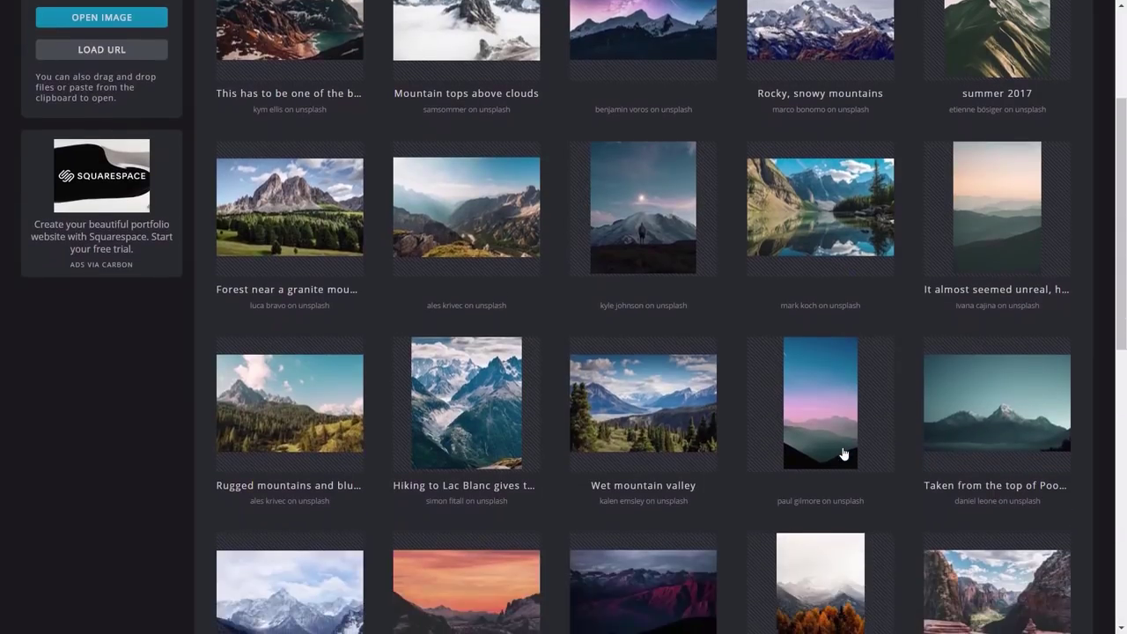
scroll(841, 455, "down", 3)
scroll(837, 456, "up", 1)
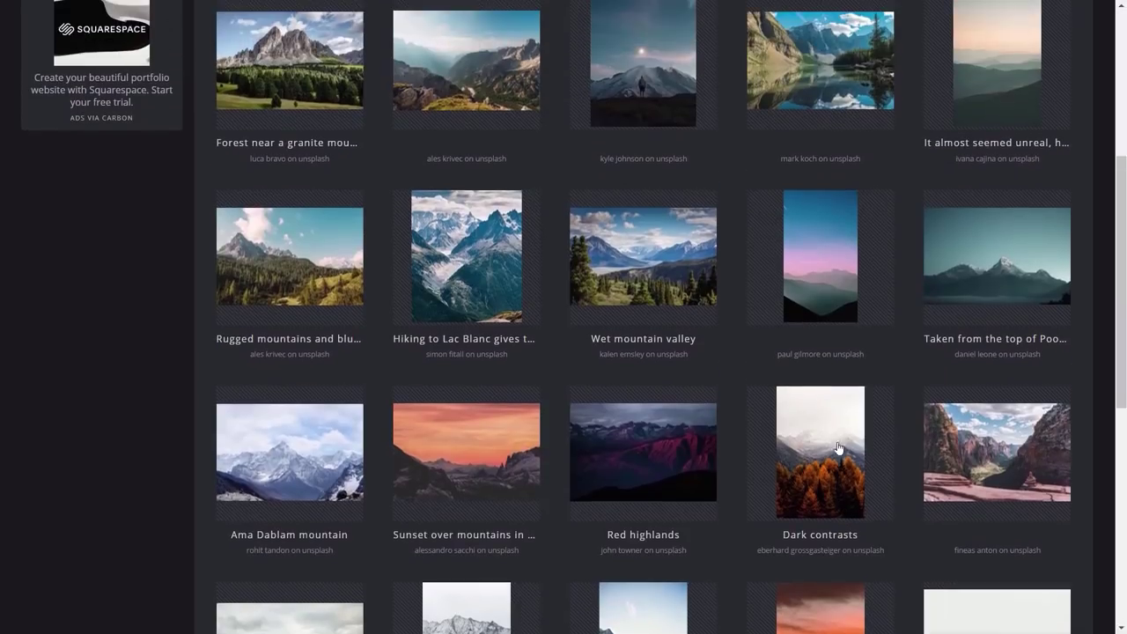
left_click(619, 271)
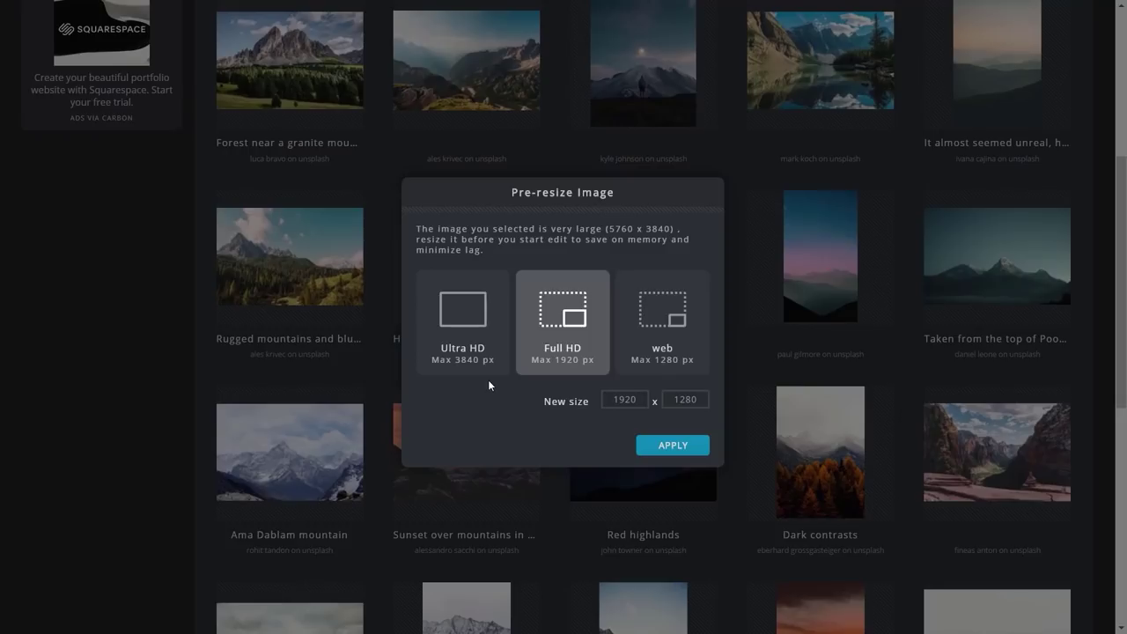
left_click(465, 334)
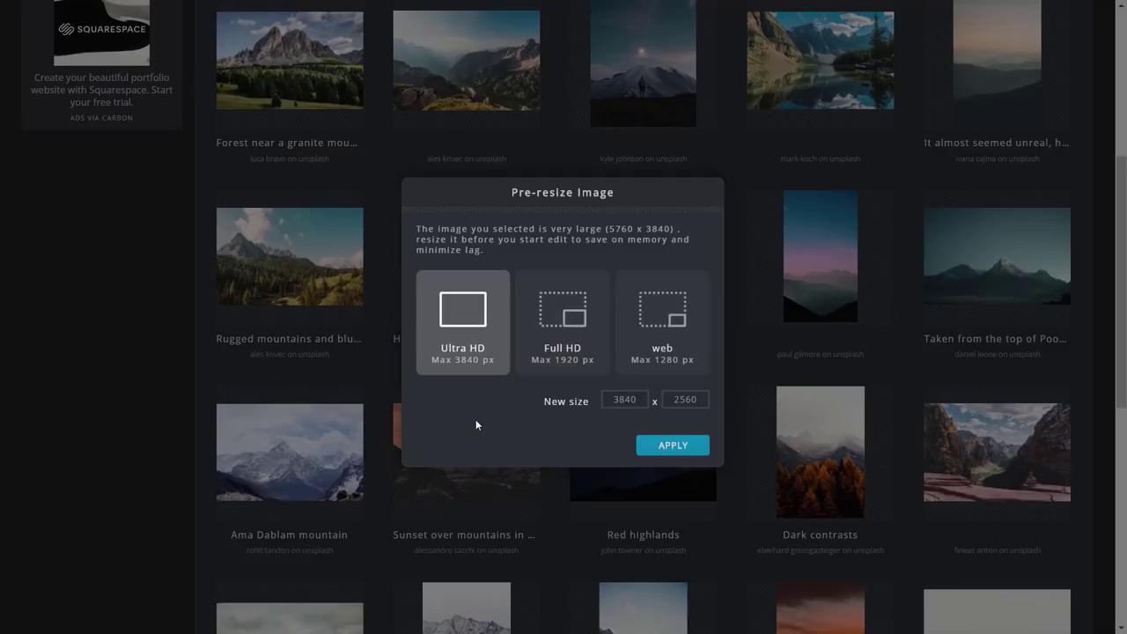
left_click(673, 445)
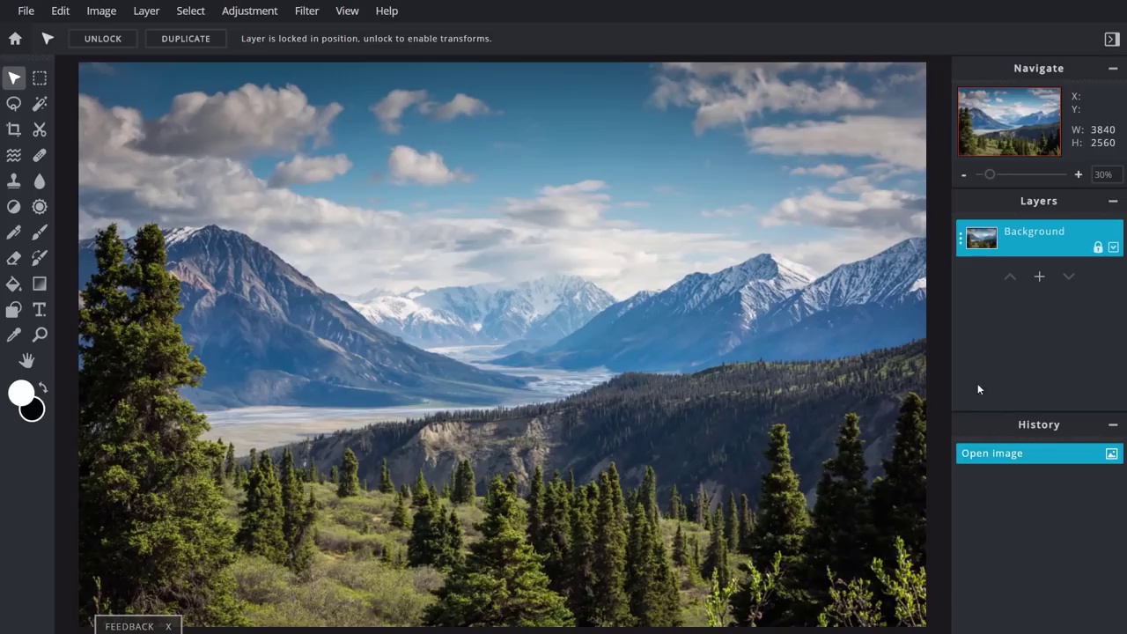
Examine the snowy peaks and valley of the mountain photo up close at about 93% zoom.
left_click_drag(993, 179, 1015, 178)
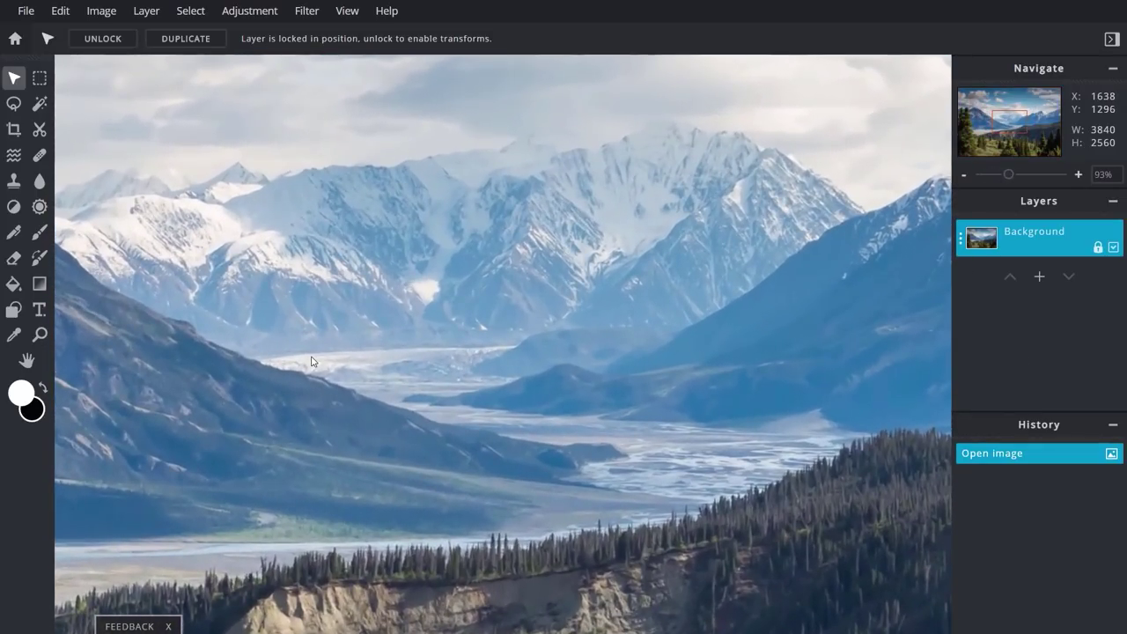
left_click_drag(297, 364, 502, 332)
left_click_drag(597, 295, 391, 328)
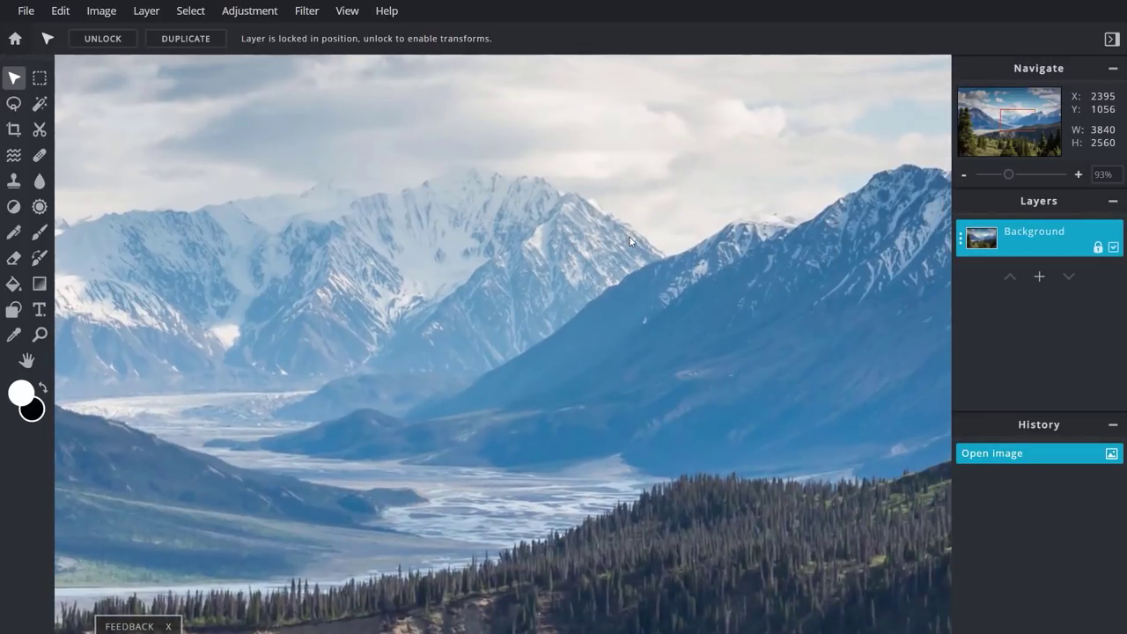
left_click_drag(641, 221, 613, 264)
scroll(574, 306, "down", 3)
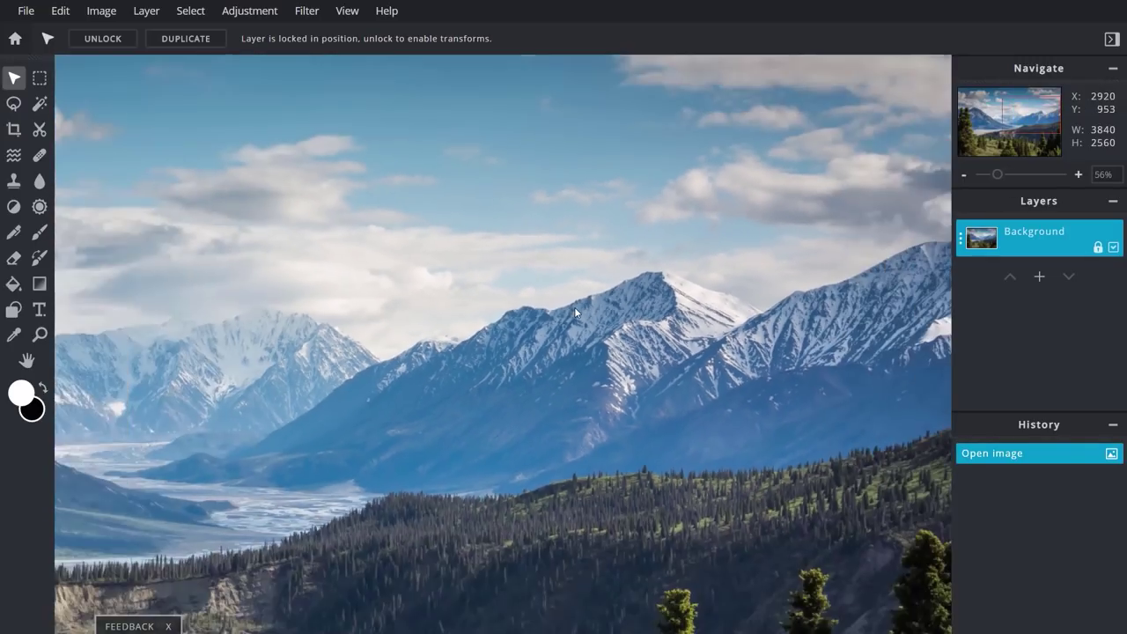
Apply the automatic adjustment to the whole mountain photo.
scroll(576, 312, "down", 2)
scroll(576, 312, "down", 1)
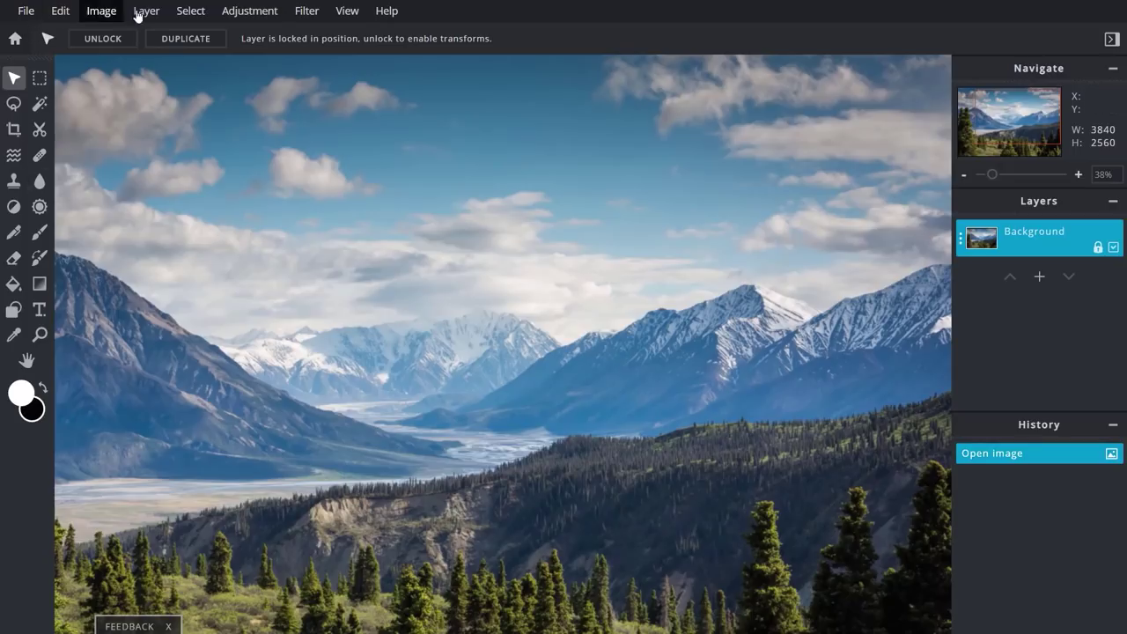
left_click(255, 12)
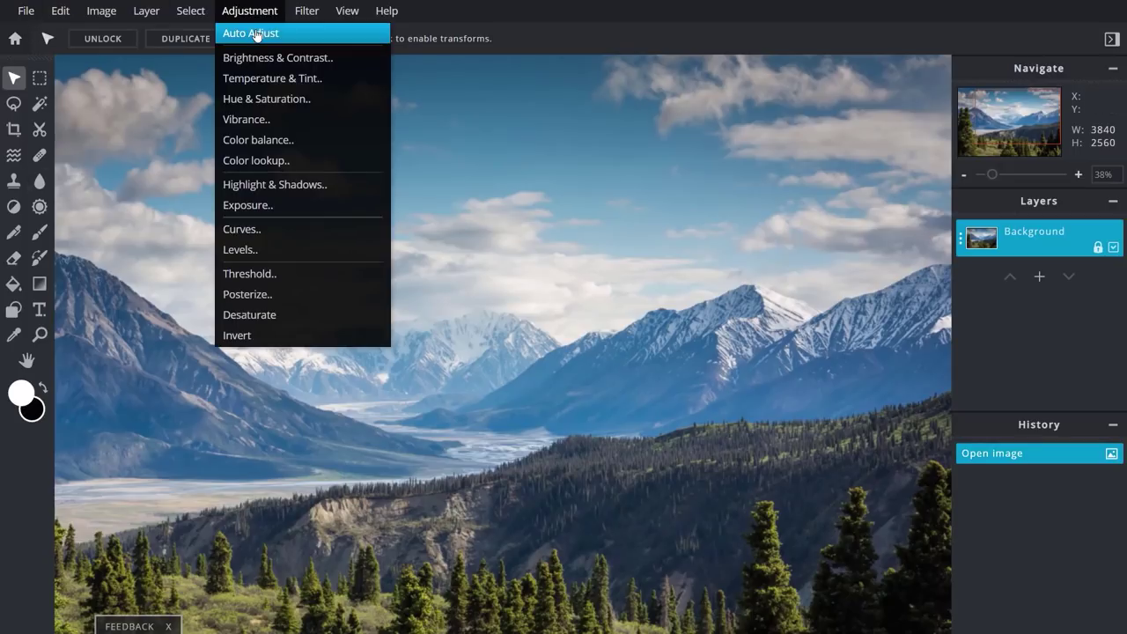
left_click(254, 32)
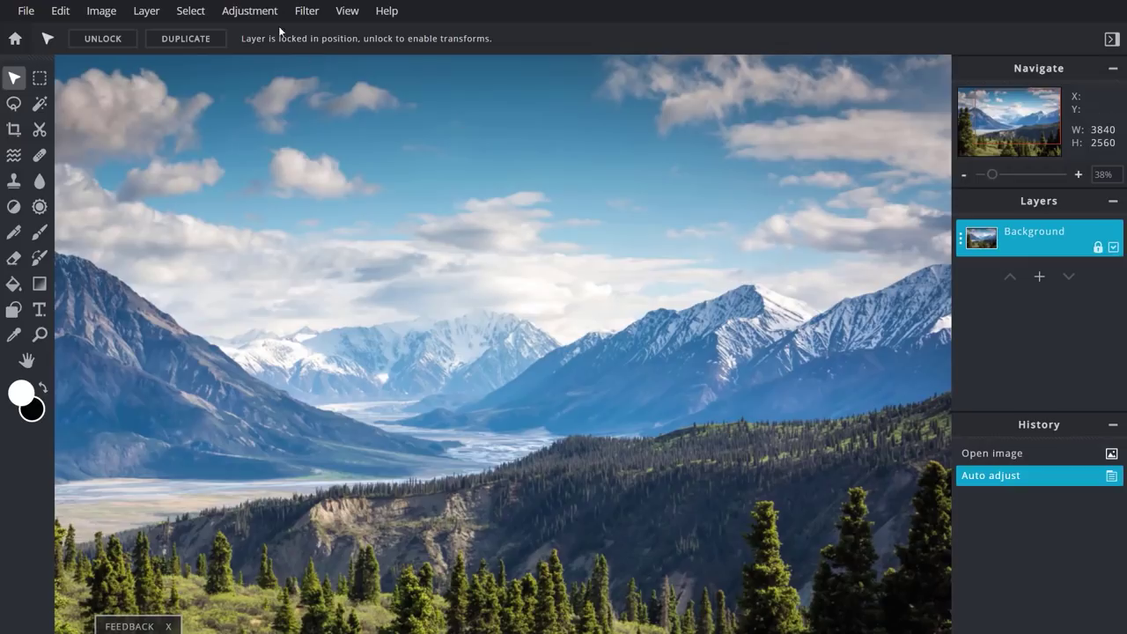
Apply the Vignette filter to the mountain photo with an amount above 0.
left_click(298, 12)
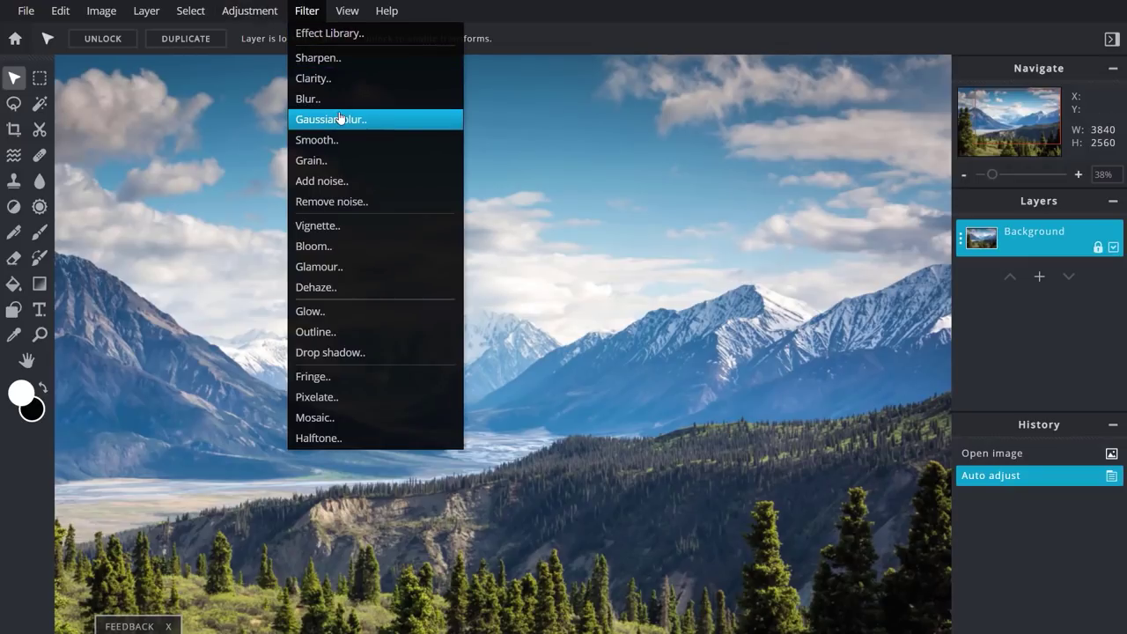
left_click(344, 228)
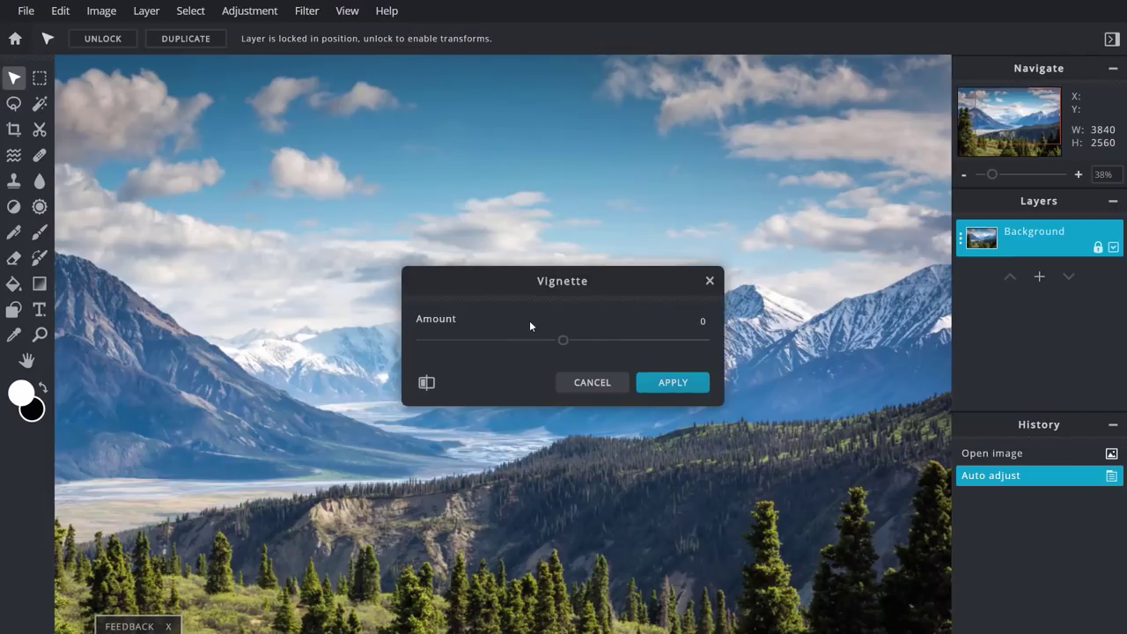
left_click_drag(566, 344, 609, 347)
left_click(699, 385)
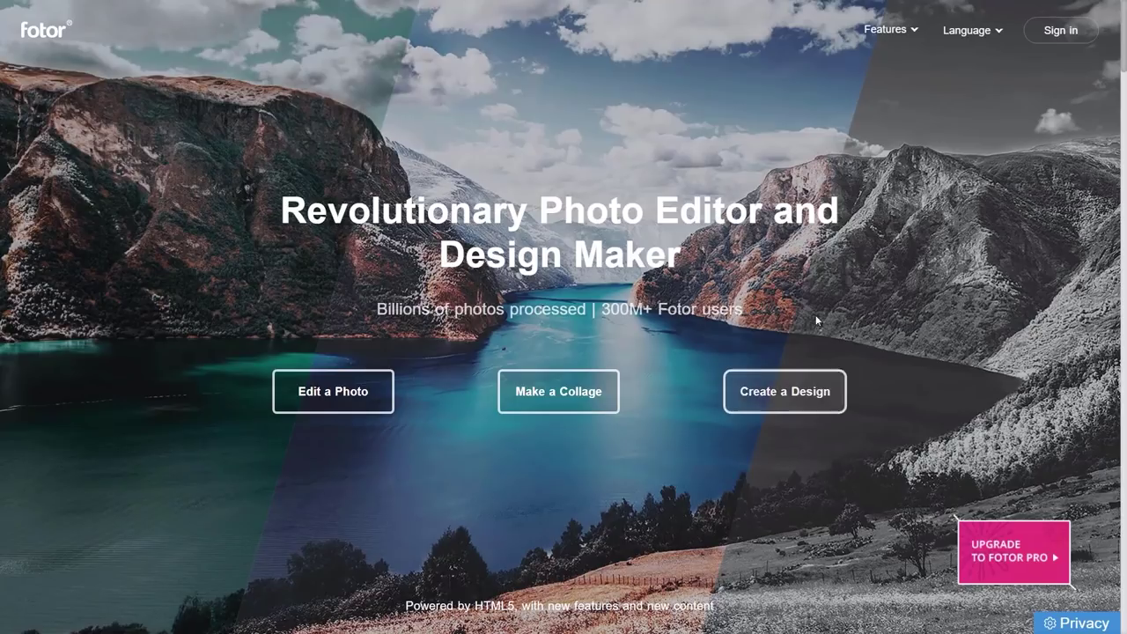
Switch to Fotor's photo editor, block its notifications, and open the ready-to-use portrait of the red-haired woman.
left_click(327, 393)
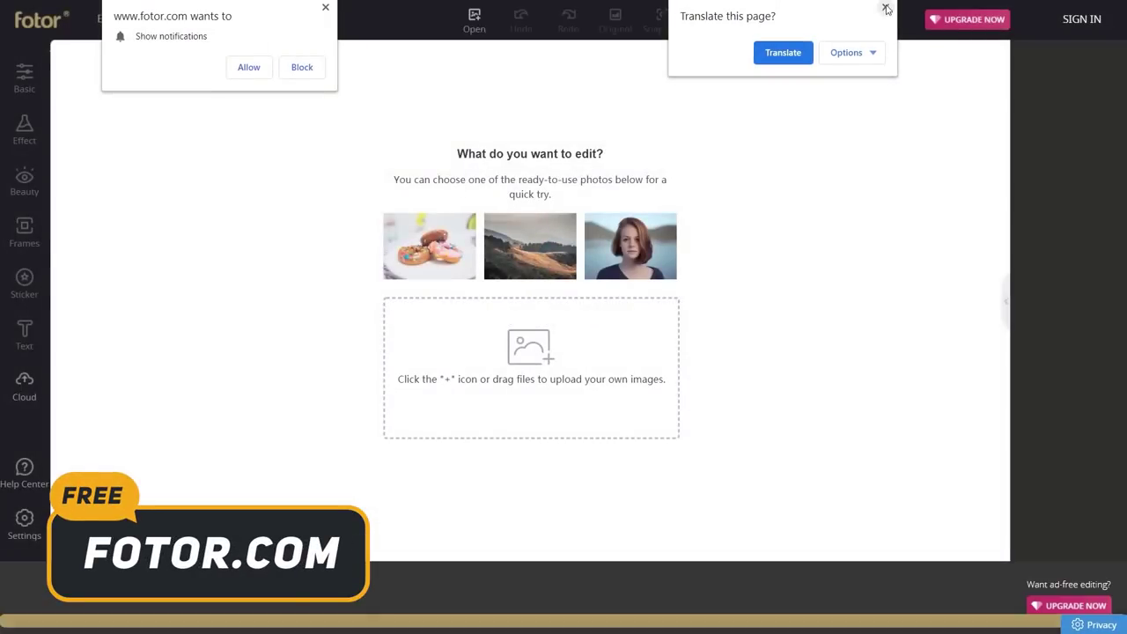
left_click(317, 68)
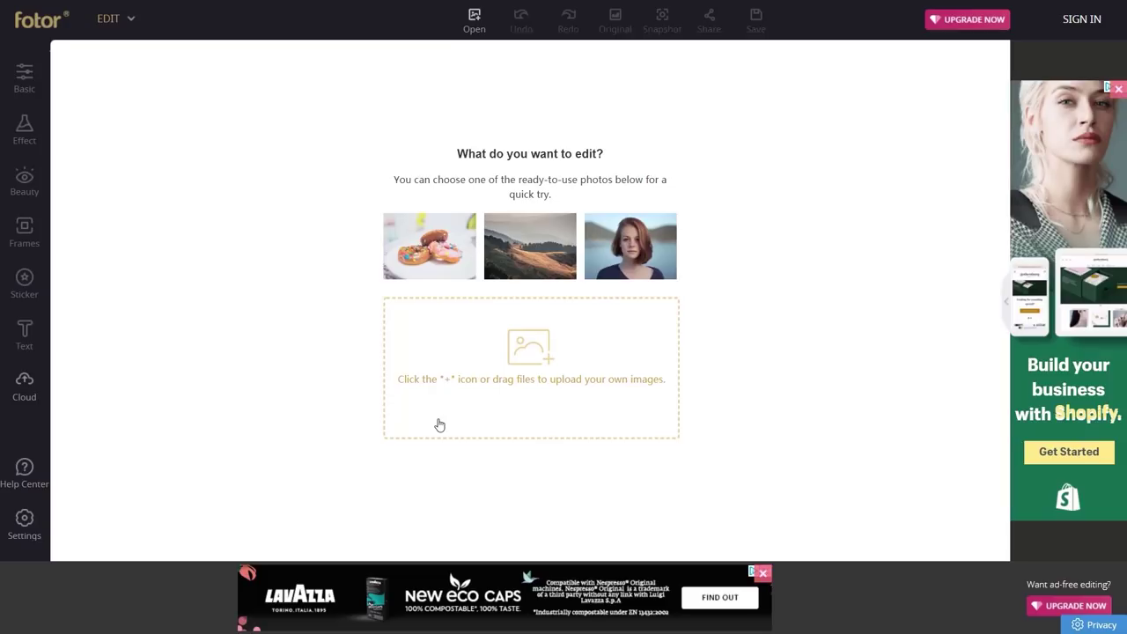
left_click(630, 256)
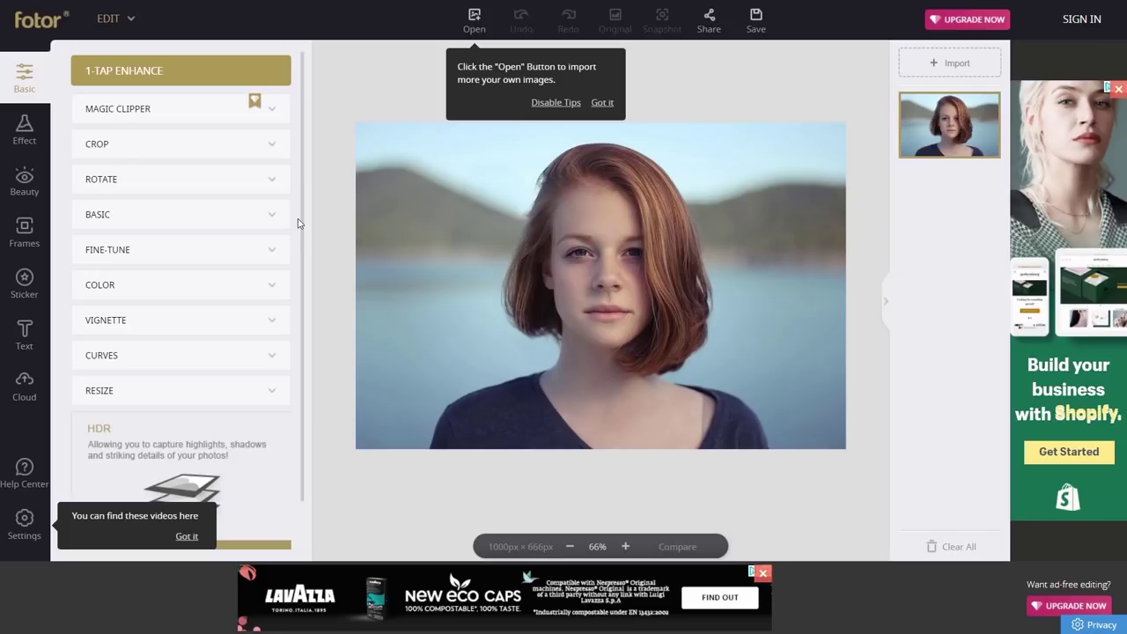
Look through the crop ratios, the rotation options and the basic brightness, contrast, saturation and sharpness adjustments for the portrait.
left_click(179, 148)
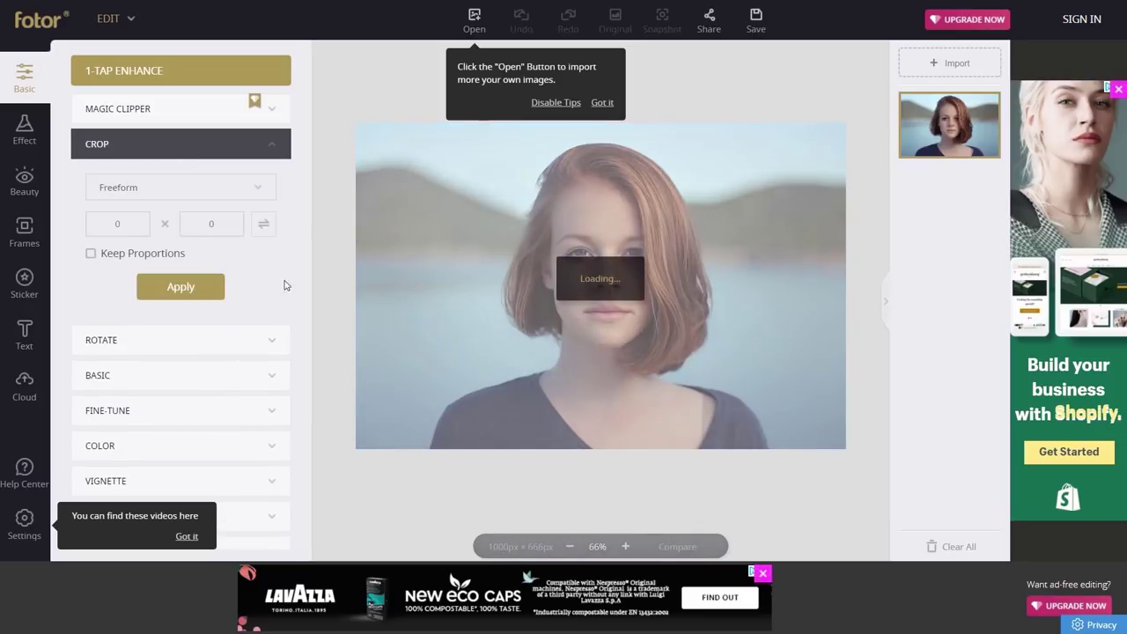
left_click(152, 191)
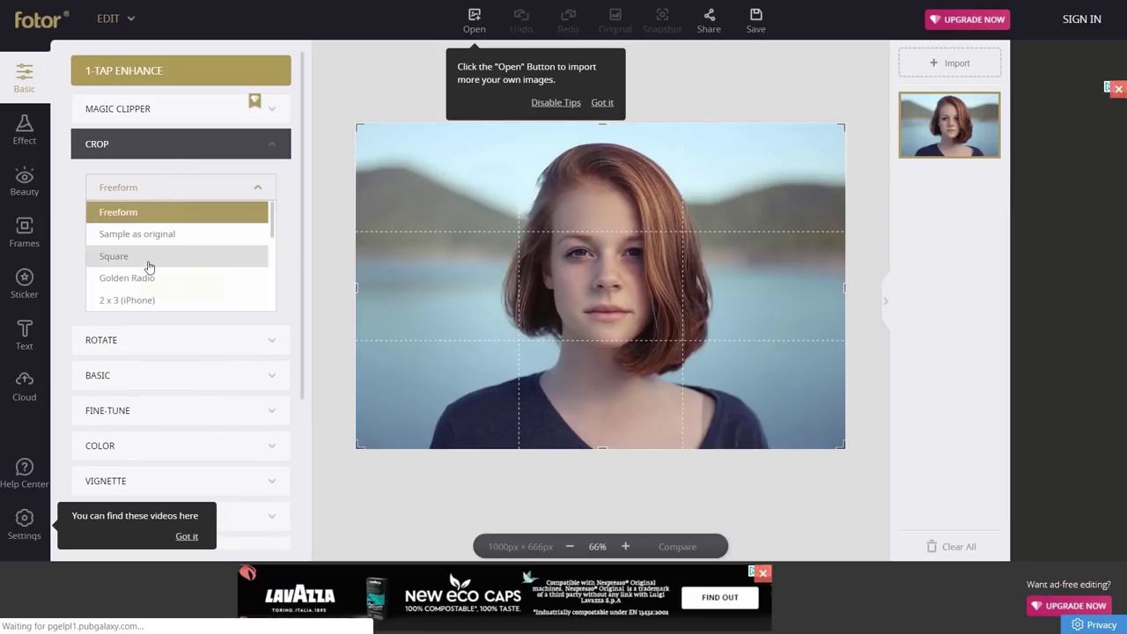
left_click(254, 192)
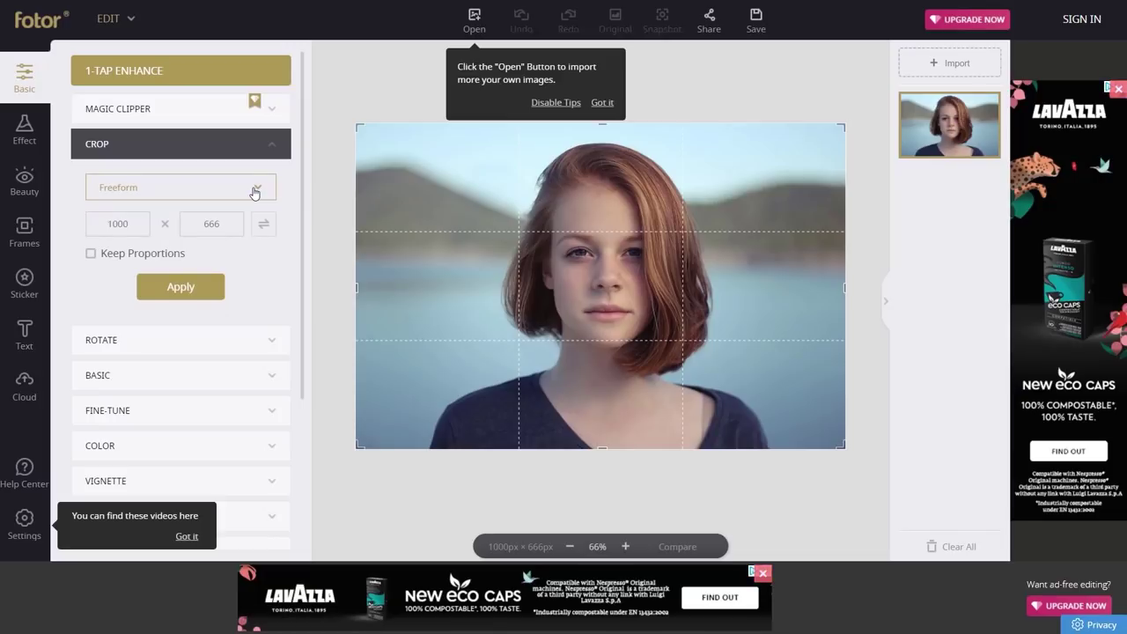
left_click(159, 338)
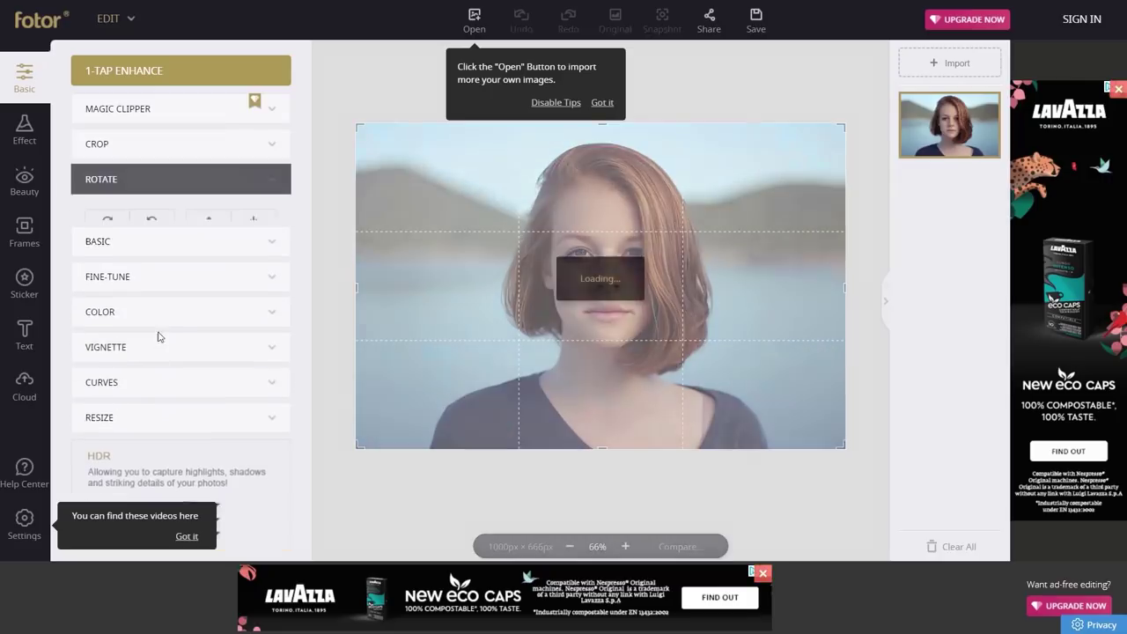
left_click(153, 321)
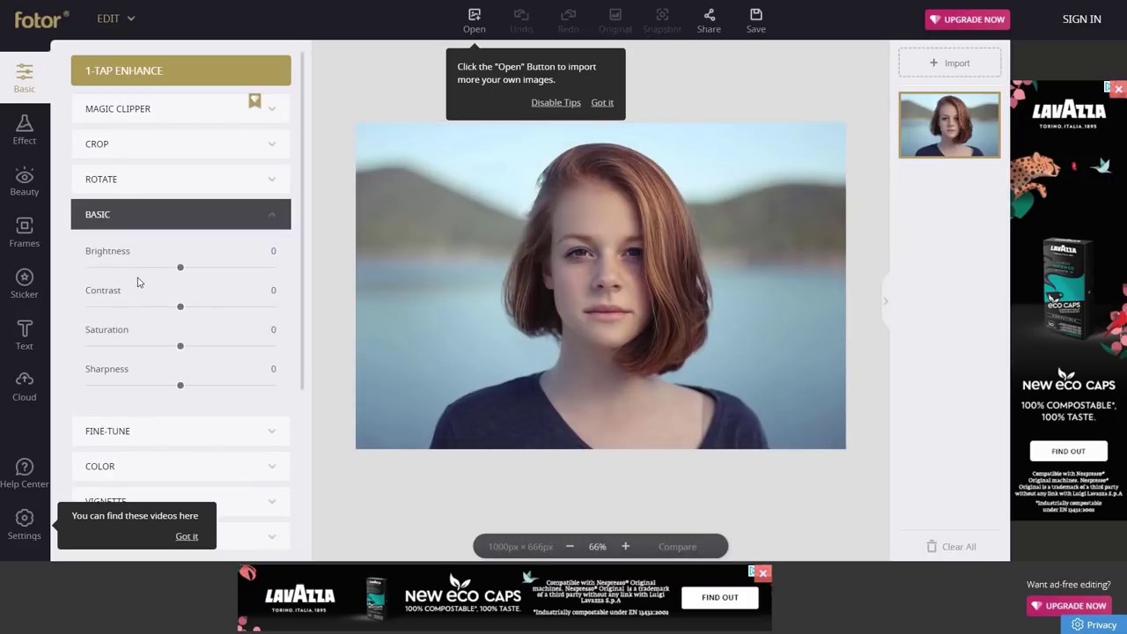
Apply the Retro effect Sepia to the portrait at 40% intensity and dismiss the tip about opening images.
left_click(31, 139)
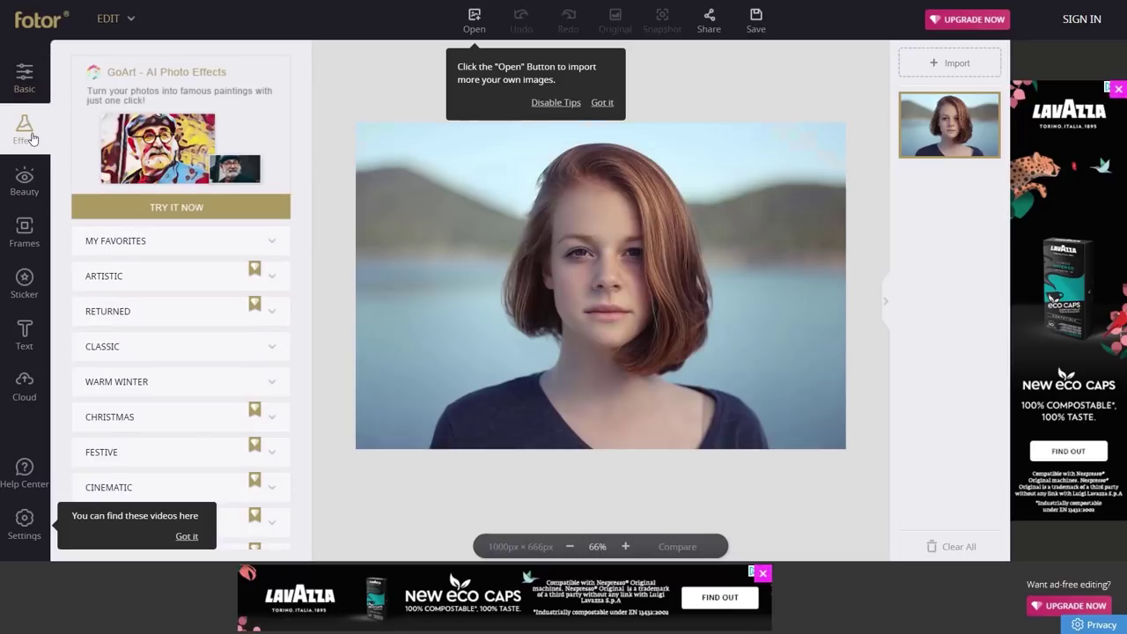
scroll(219, 304, "down", 10)
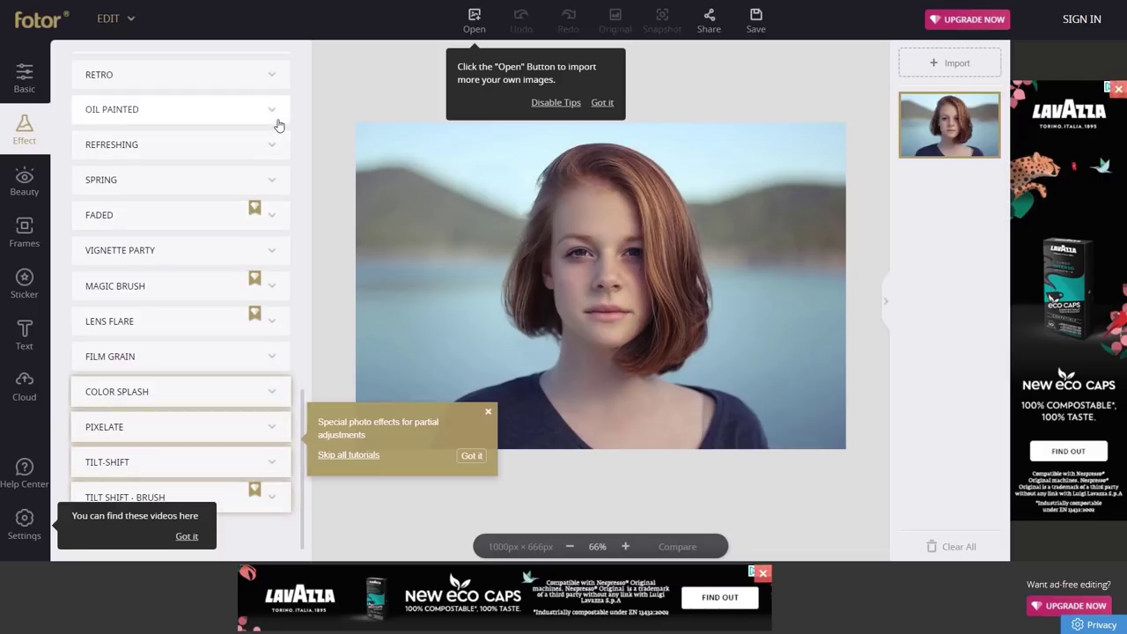
left_click(276, 81)
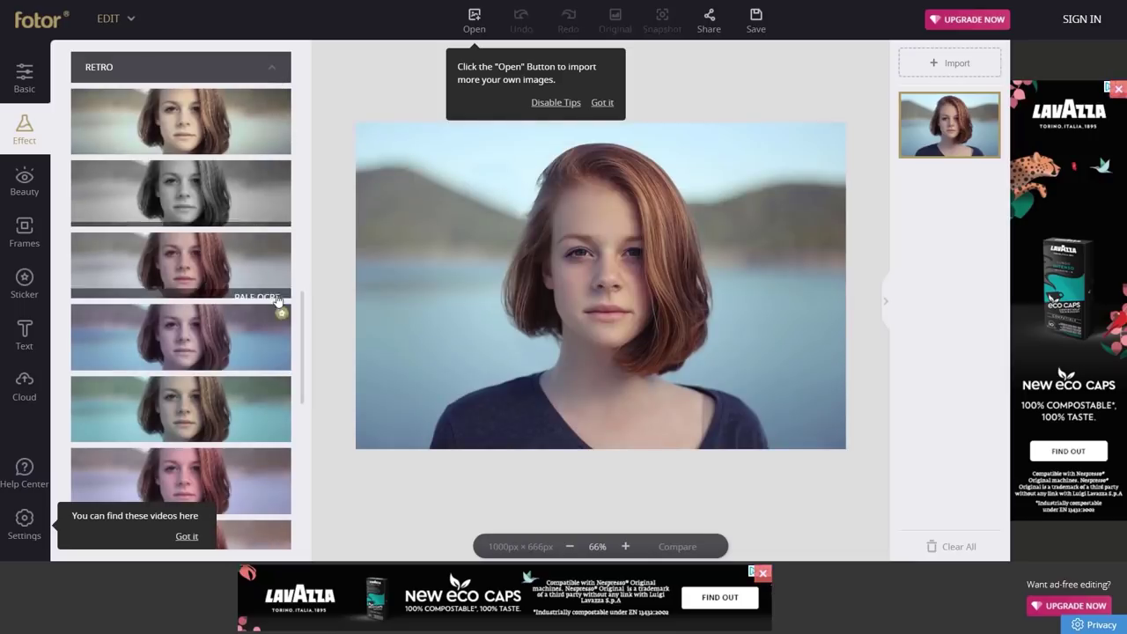
left_click(210, 128)
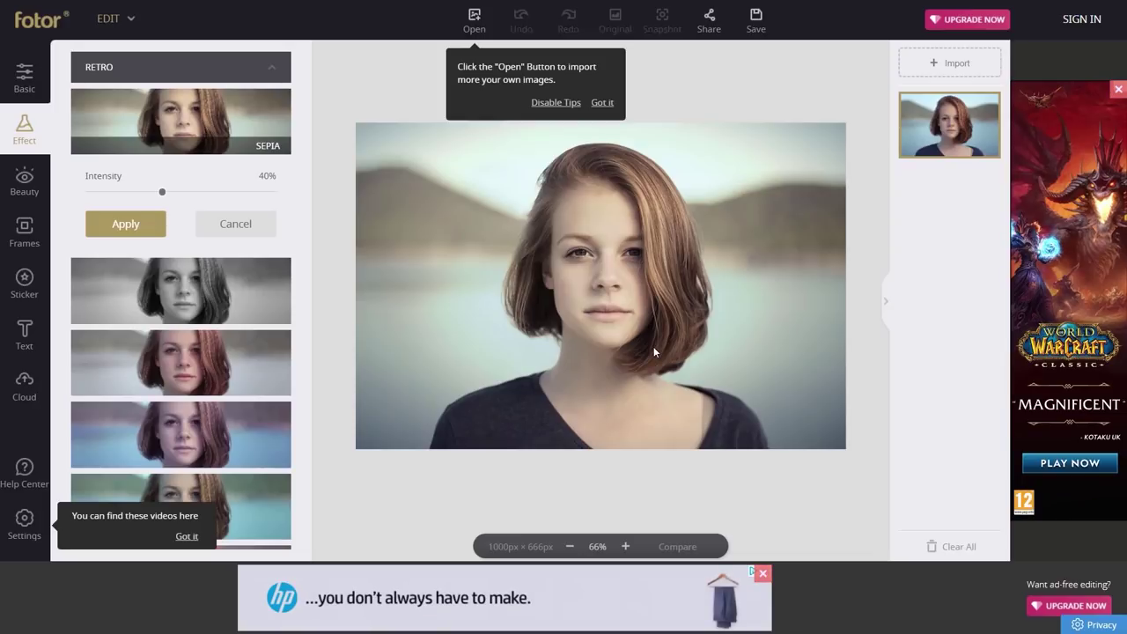
left_click(608, 102)
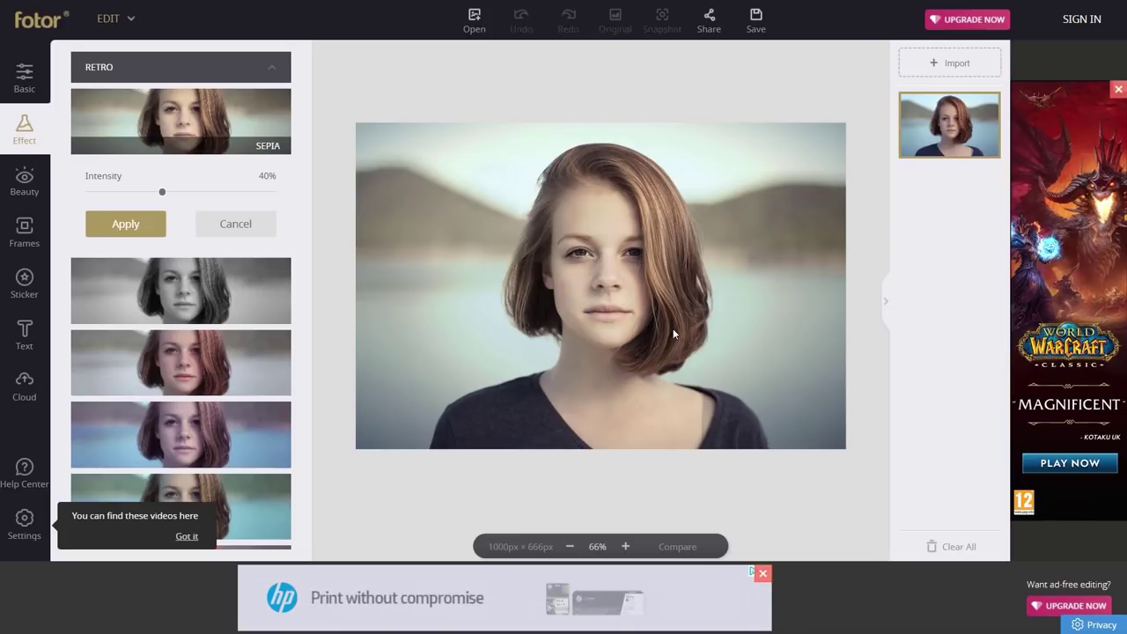
Check the portrait's file name, type and quality export options, leave without downloading, and return to the basic adjustments.
left_click(754, 31)
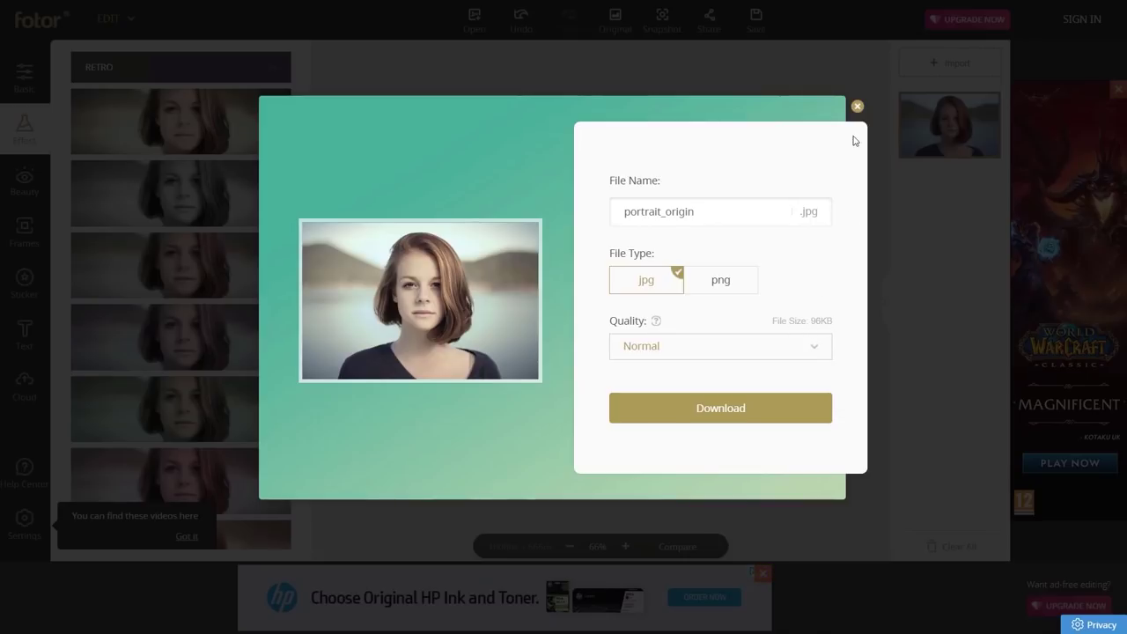
left_click(857, 107)
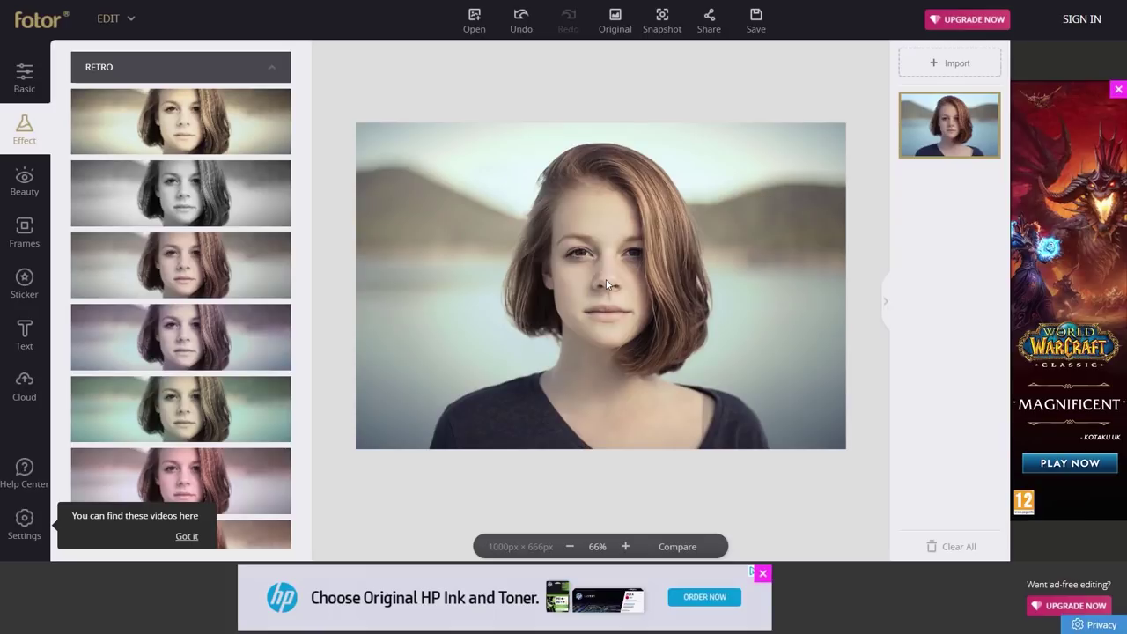
left_click(24, 79)
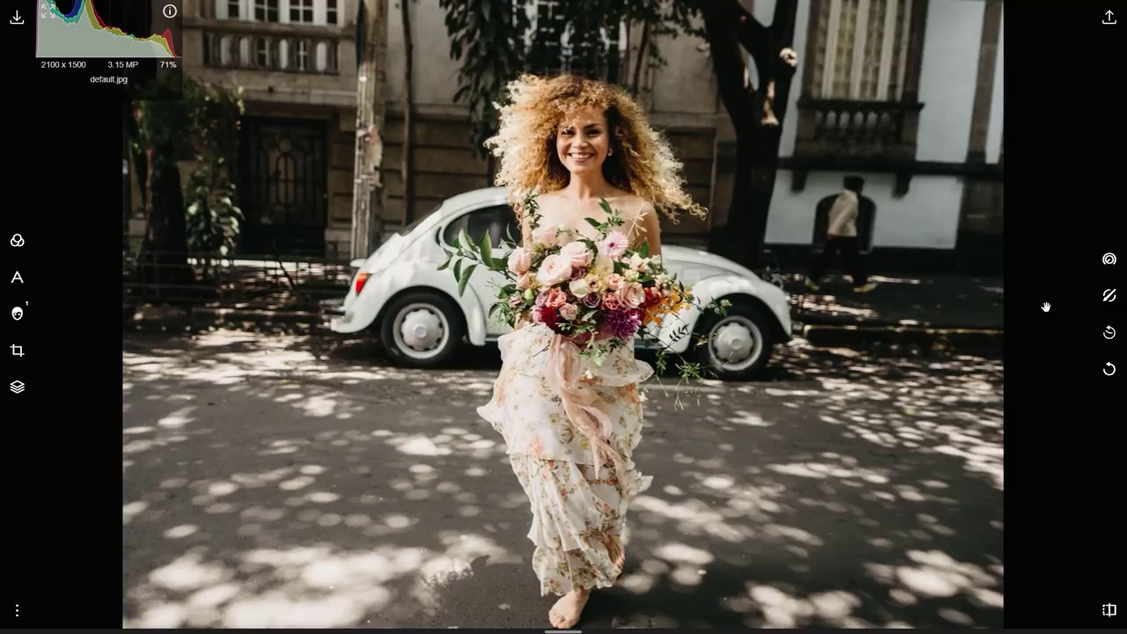
Switch to the Polarr photo editor and look over its adjustment categories and additional options for the default street photo.
left_click(1110, 261)
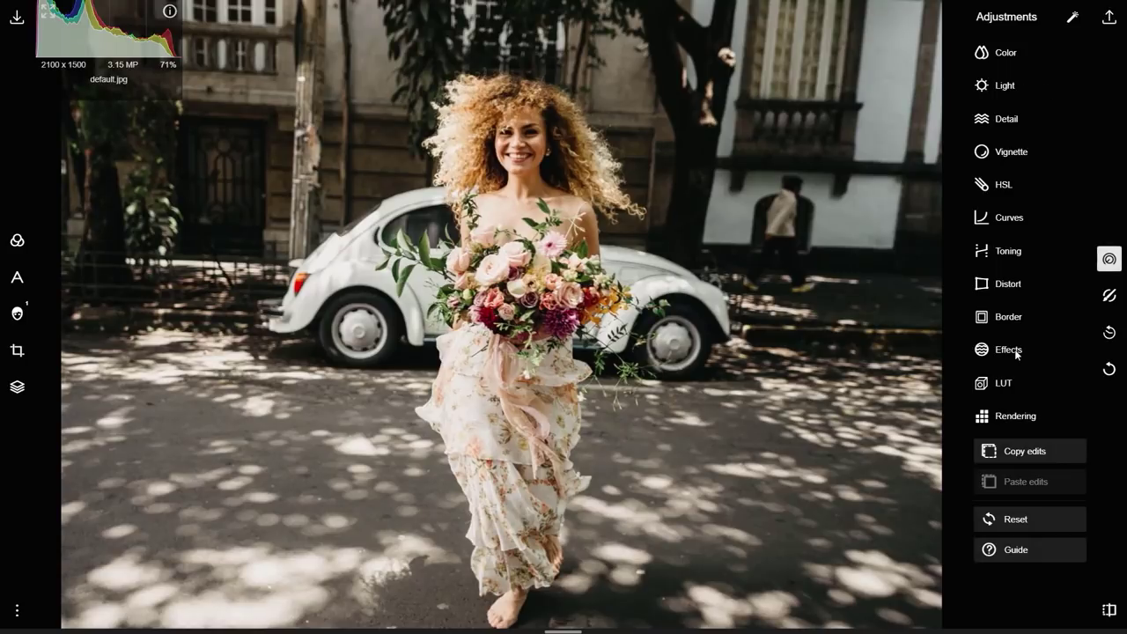
left_click(1110, 262)
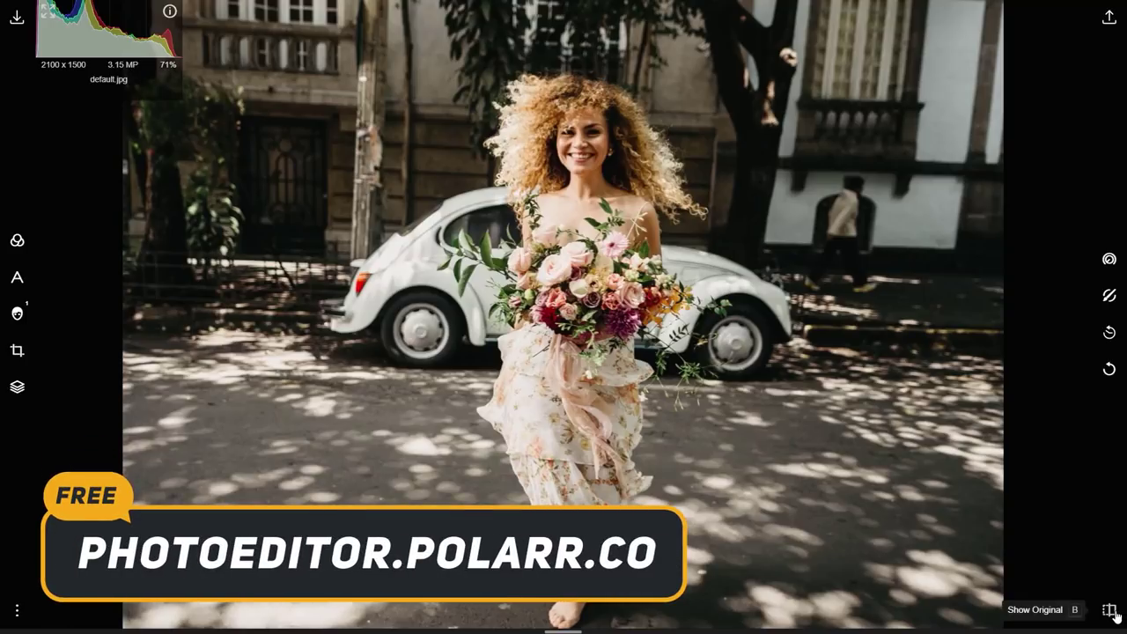
left_click(17, 617)
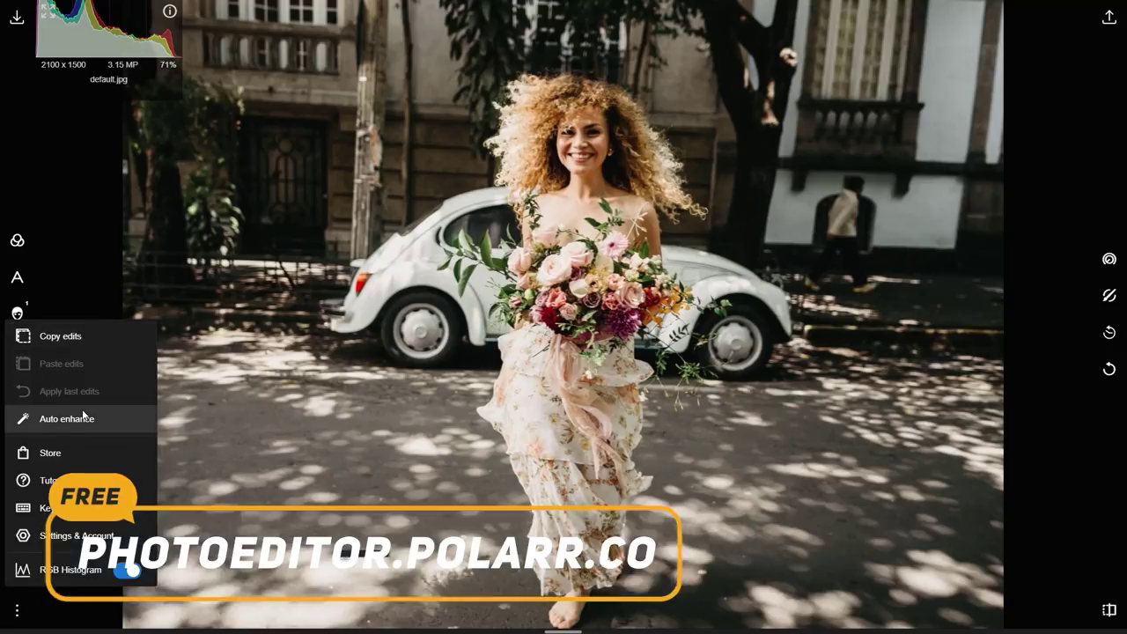
left_click(75, 234)
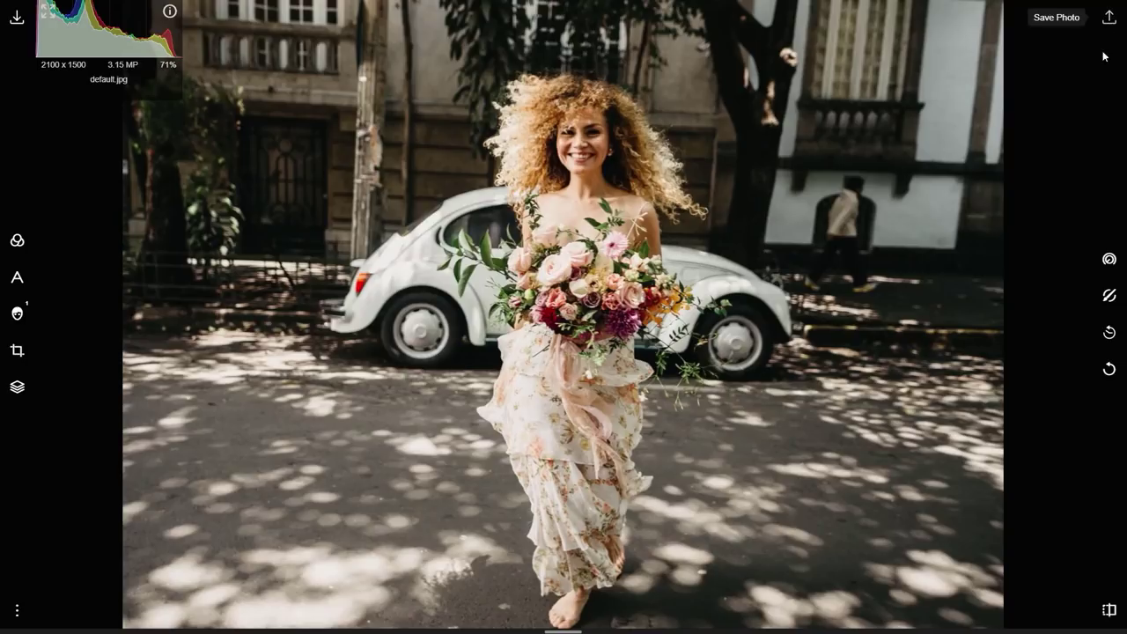
Set the street photo's vignette amount to -24 and its color temperature to 12.
left_click(1109, 261)
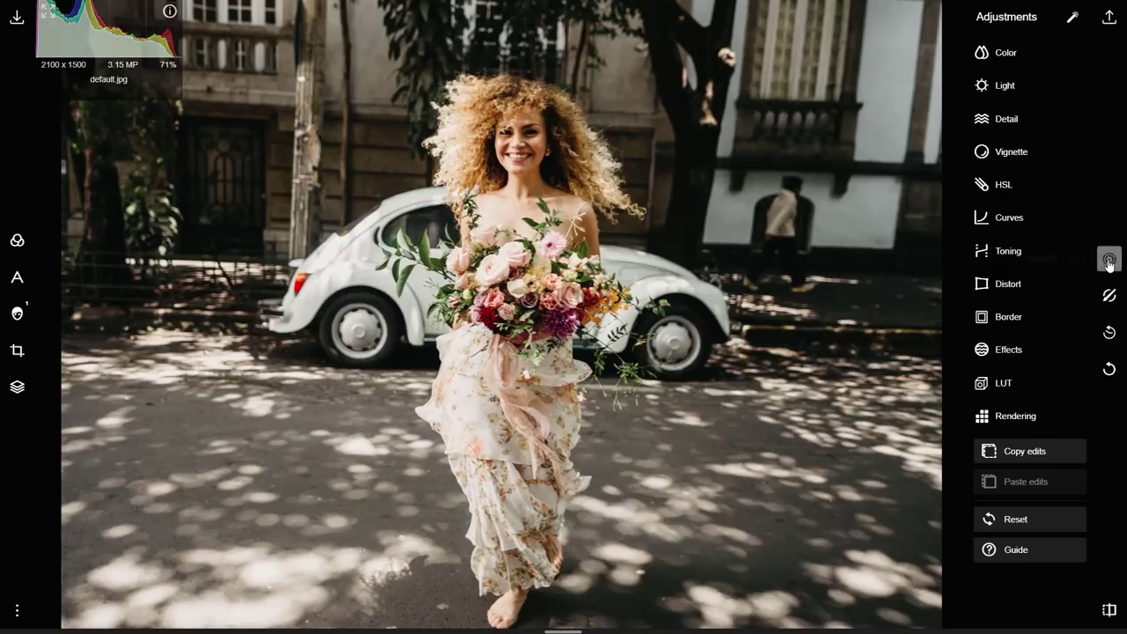
left_click(1011, 154)
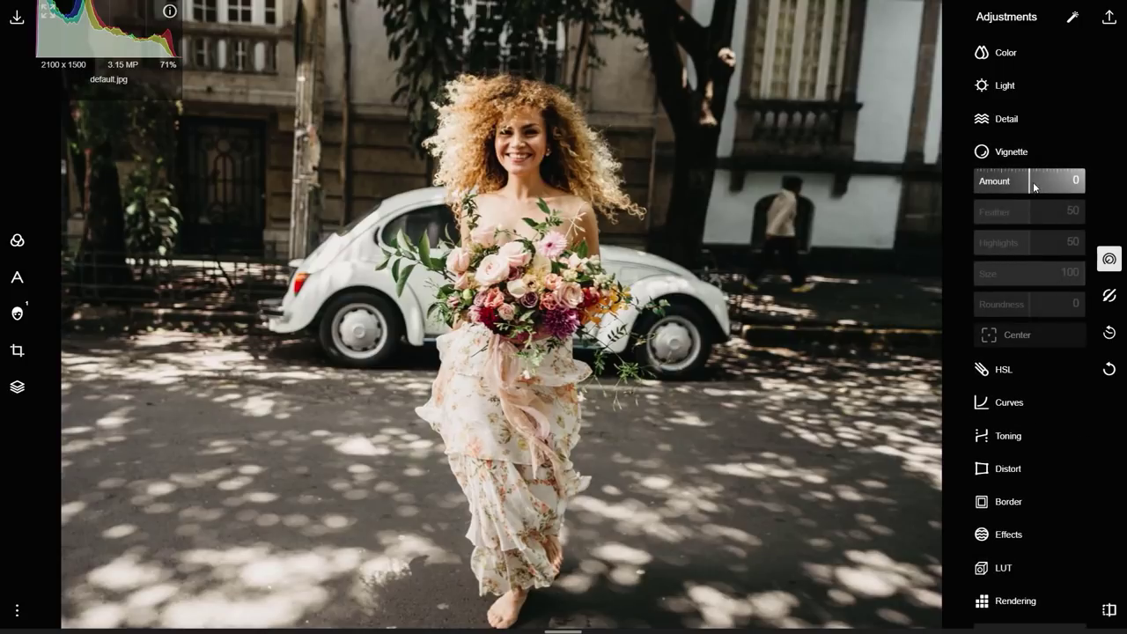
left_click_drag(1032, 182, 1015, 187)
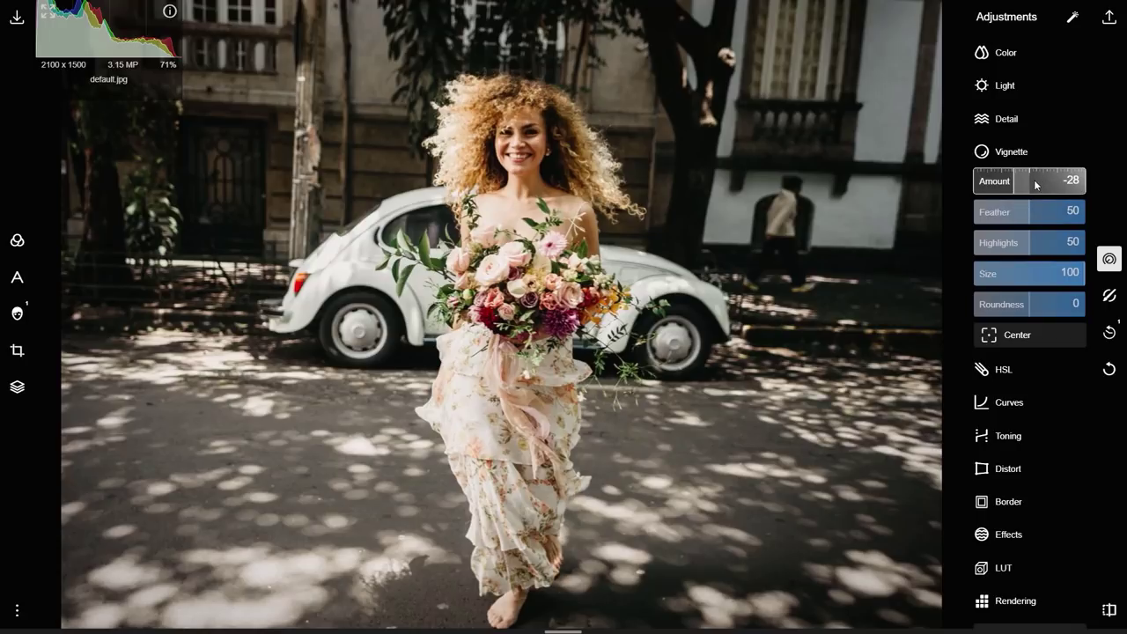
mouse_move(1017, 184)
left_mouse_down()
mouse_move(1072, 182)
mouse_move(1020, 183)
left_mouse_up()
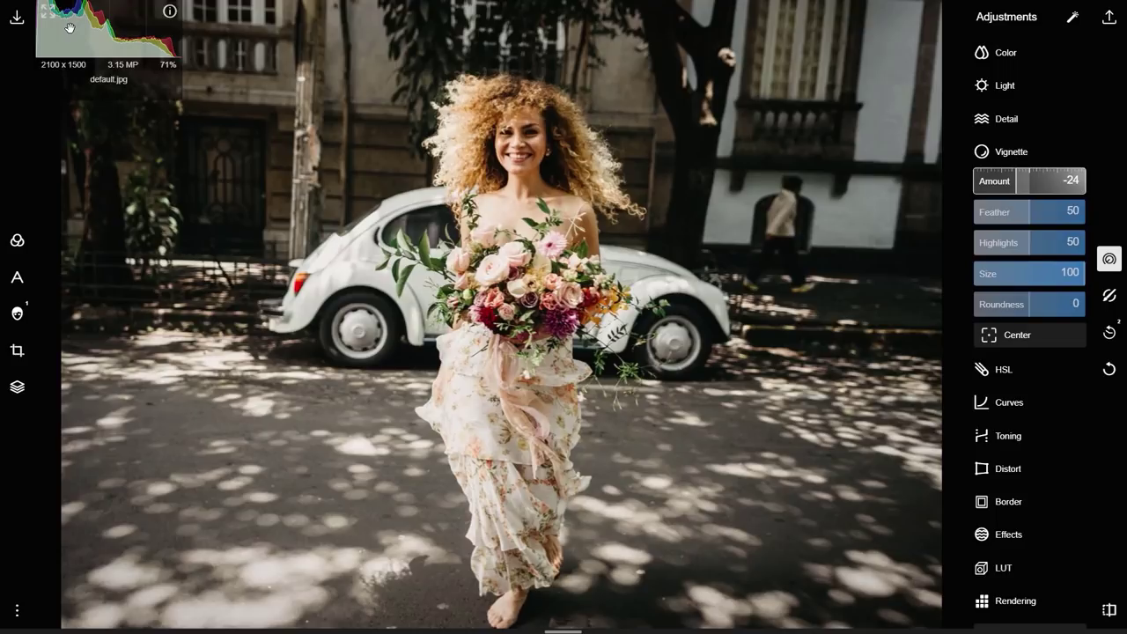
left_click(1010, 55)
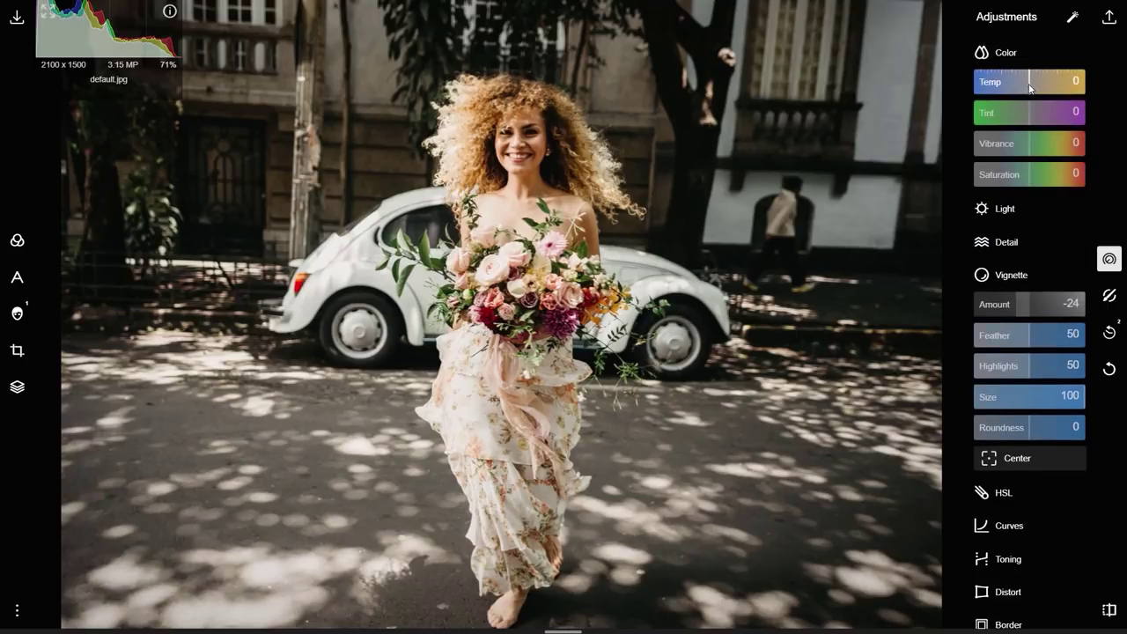
mouse_move(1029, 88)
left_mouse_down()
mouse_move(1017, 88)
mouse_move(1051, 89)
left_mouse_up()
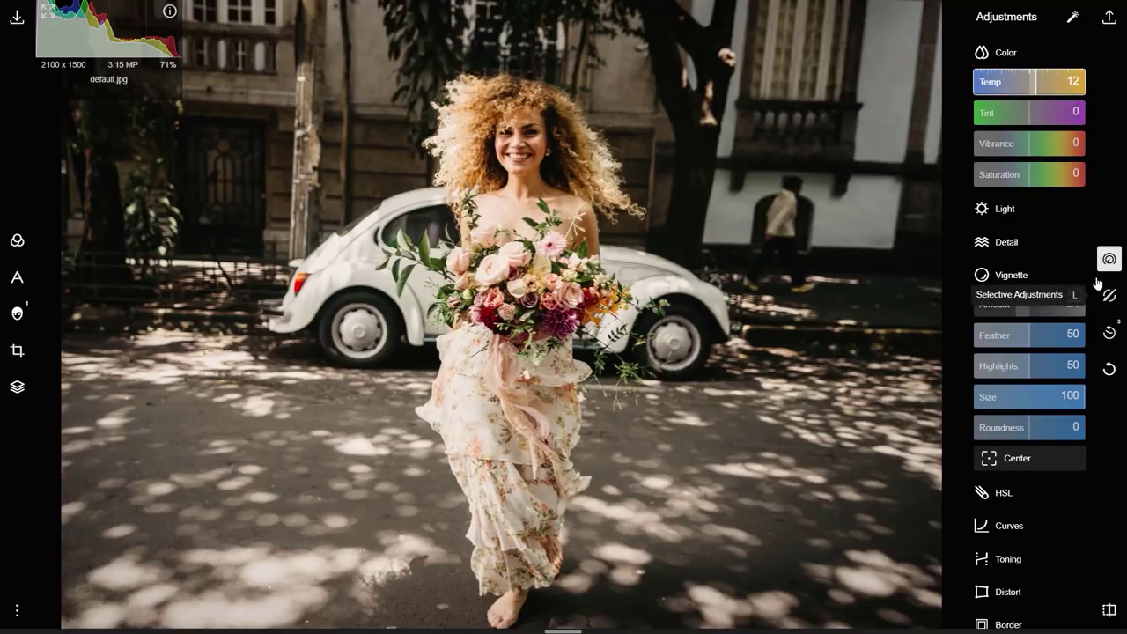
Examine the image, watermark and metadata options for saving the edited street photo.
left_click(1110, 19)
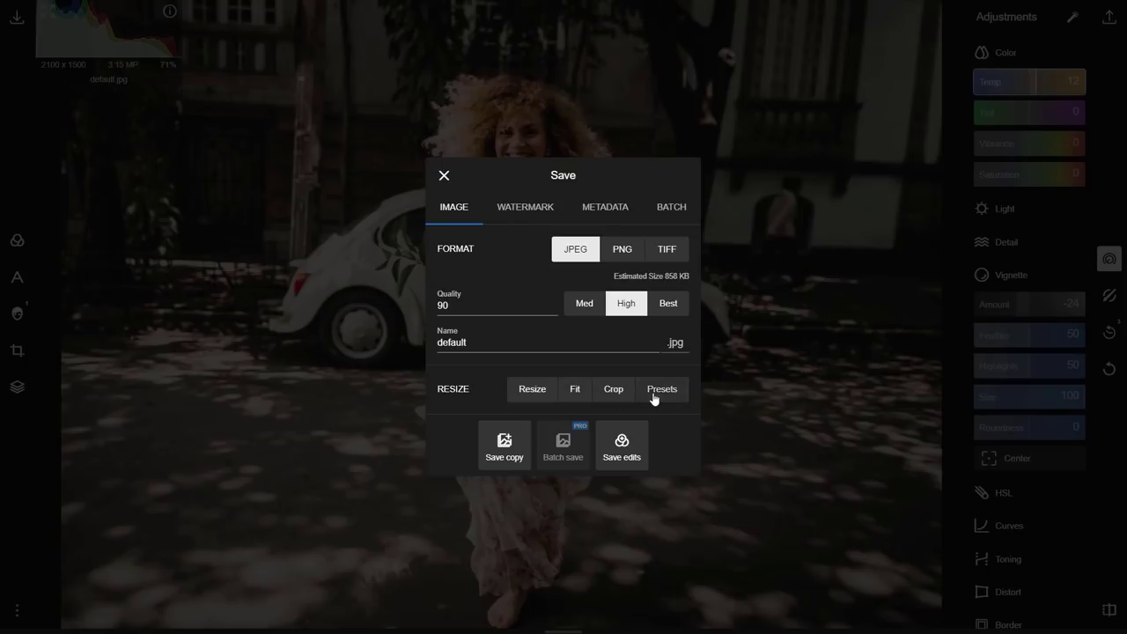
left_click(531, 205)
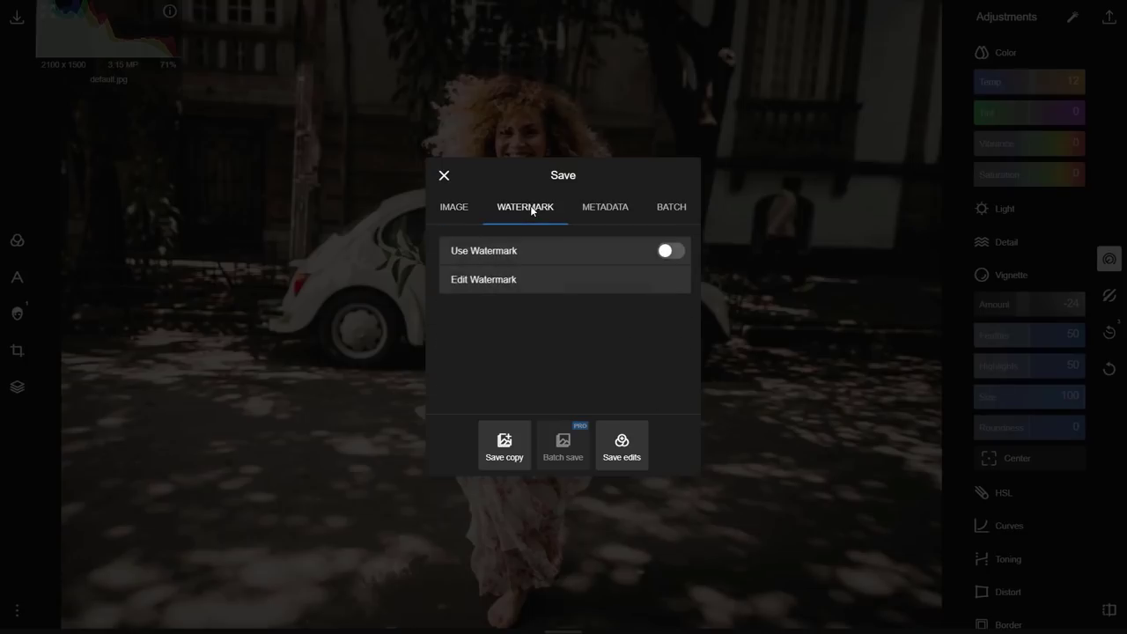
left_click(598, 208)
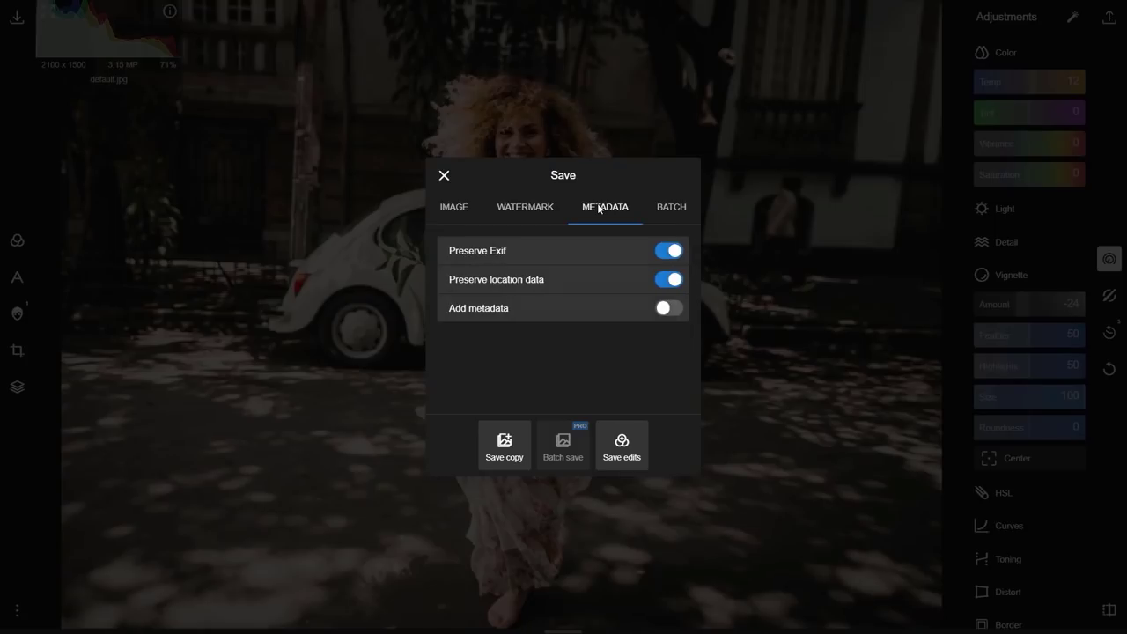
Examine the batch save options for the edited street photo and return to the metadata options.
left_click(672, 207)
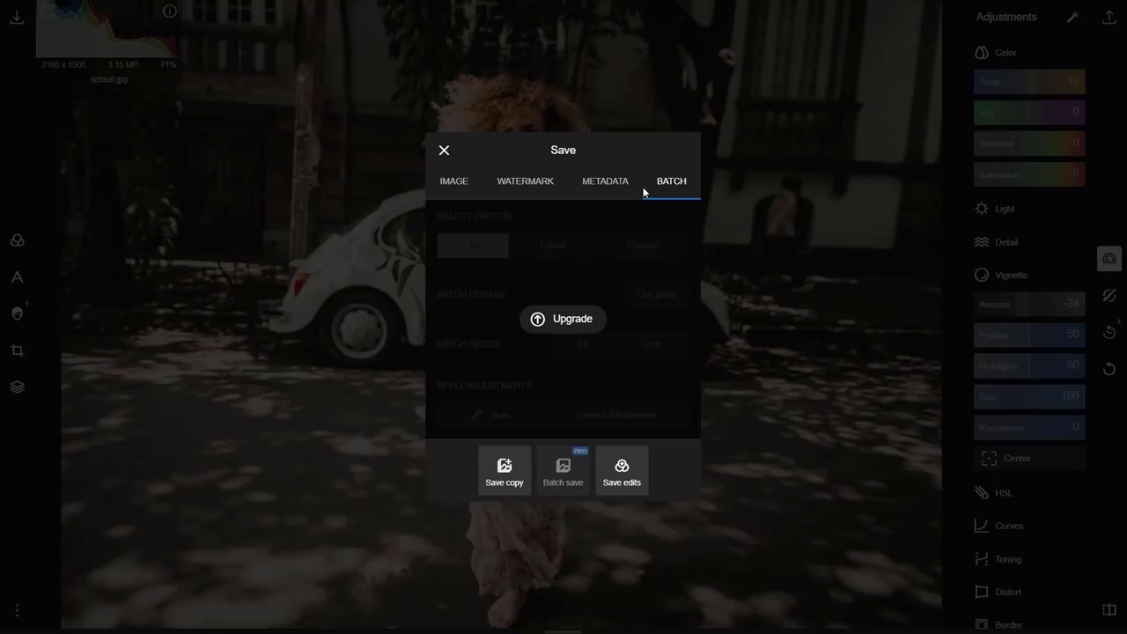
left_click(616, 183)
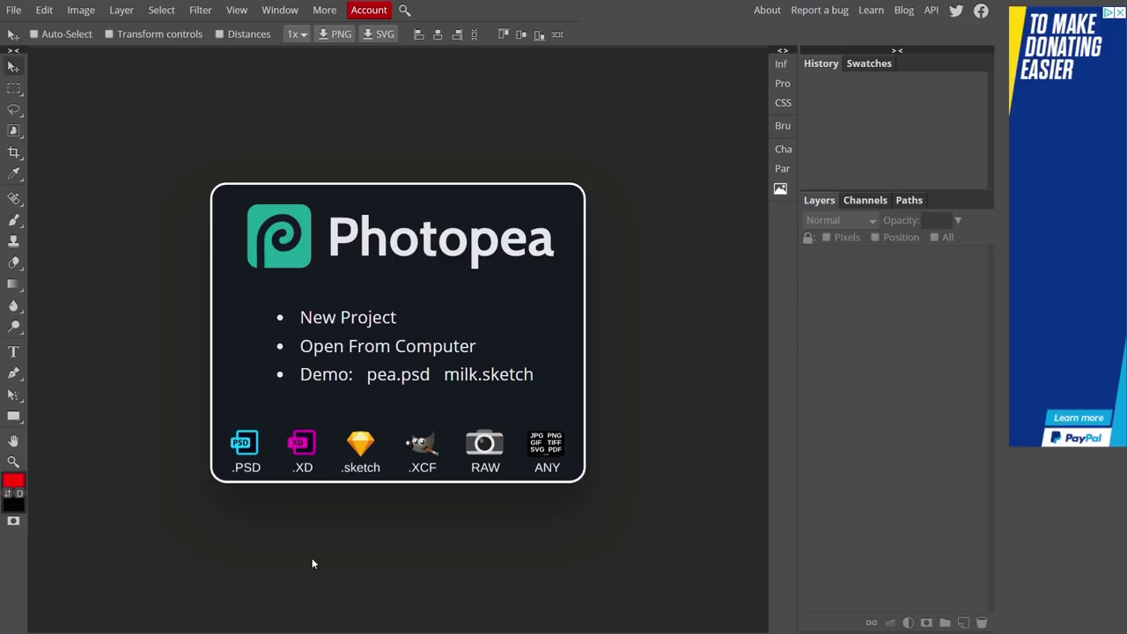
Switch to the Photopea editor, open YT.psd from the computer, and look over its channels and paths.
left_click(12, 11)
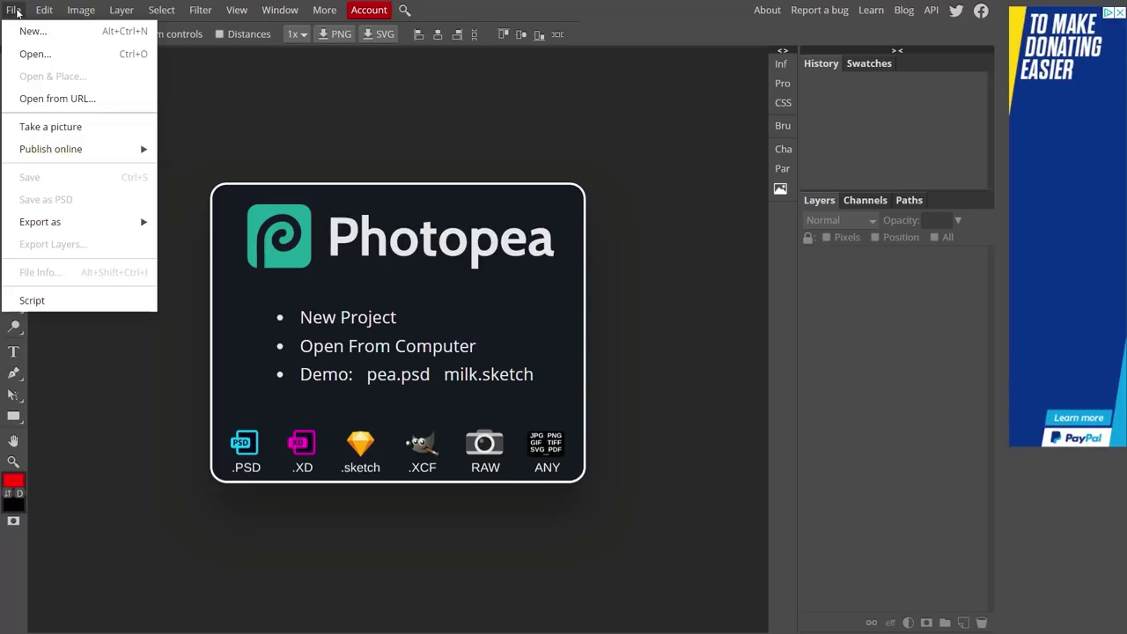
mouse_move(81, 12)
mouse_move(13, 11)
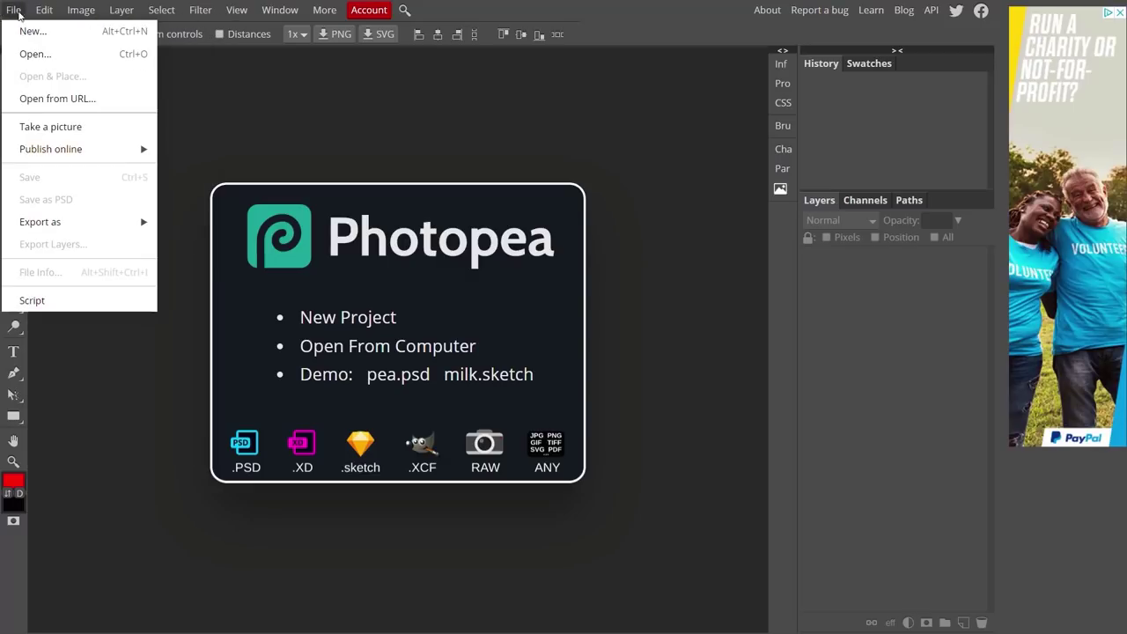
left_click(28, 51)
left_click(745, 385)
left_click(844, 530)
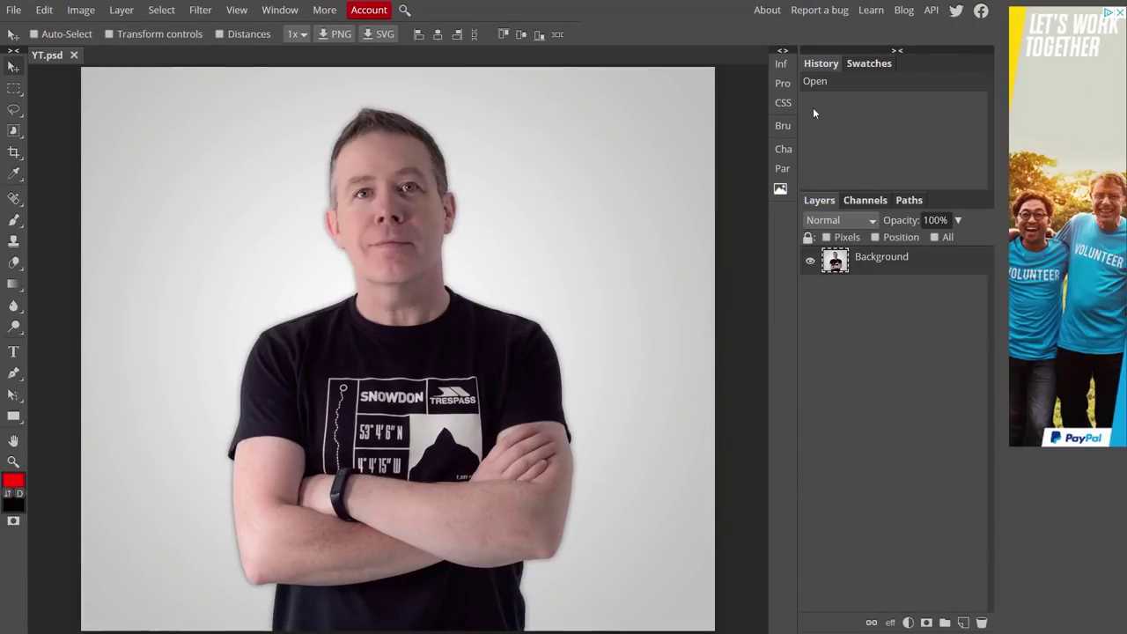
left_click(864, 202)
left_click(910, 201)
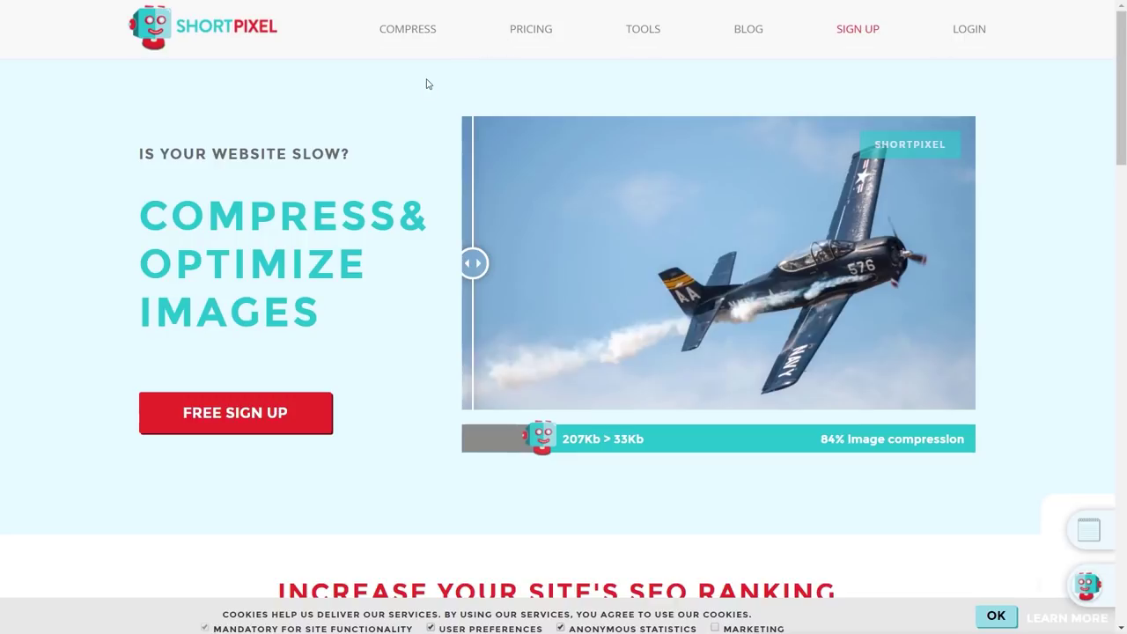
Switch to the ShortPixel website, open its image compressor page and accept the cookie notice.
left_click(417, 41)
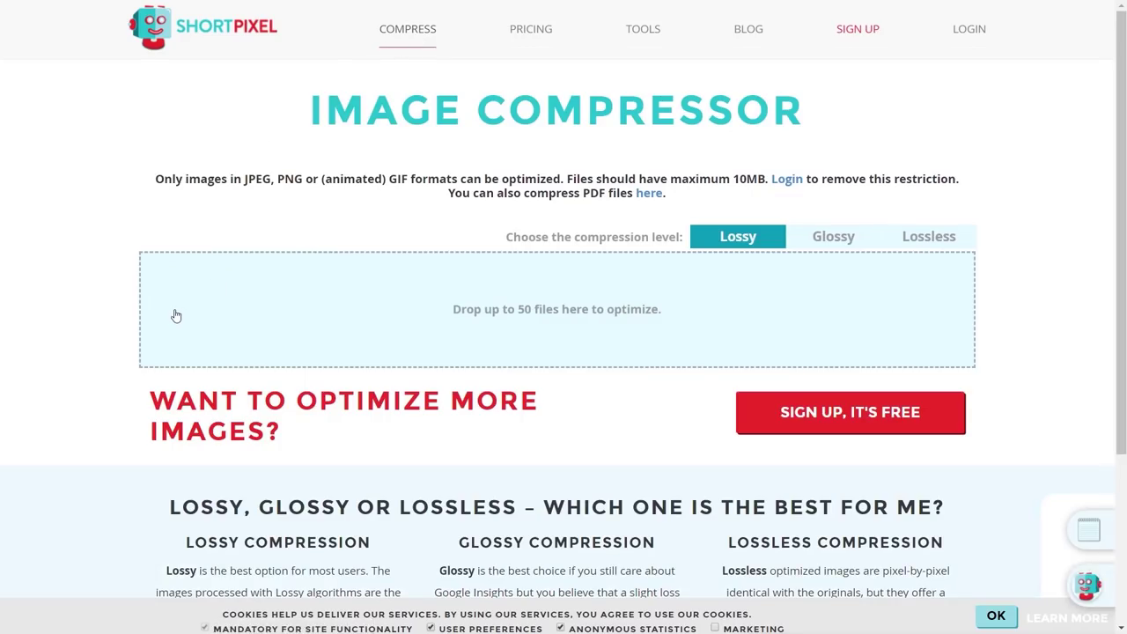
left_click(996, 616)
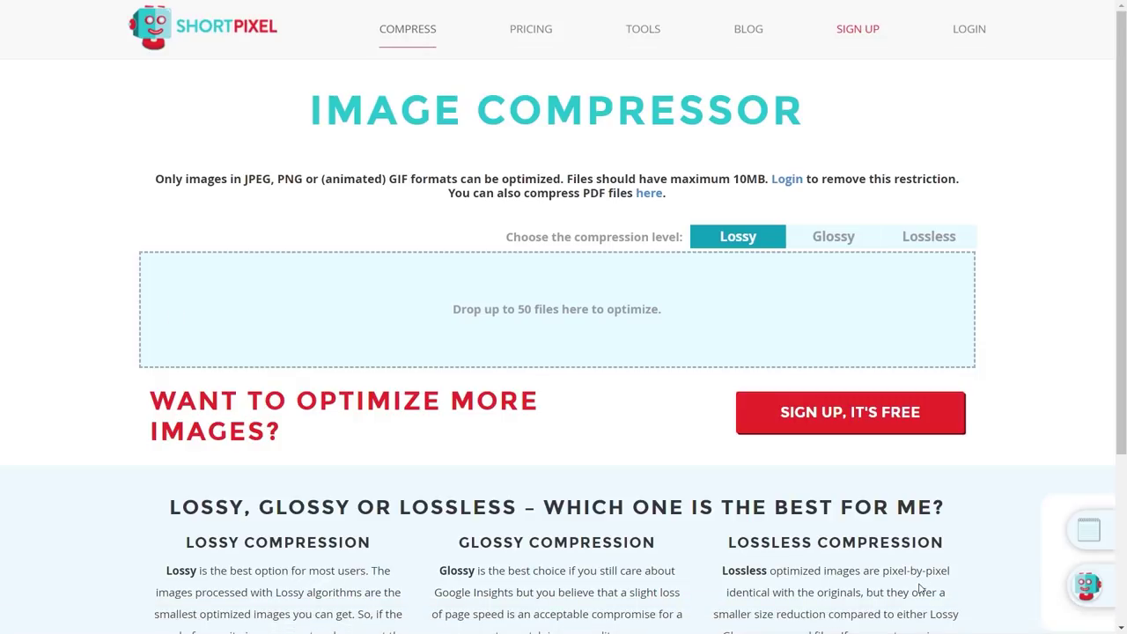
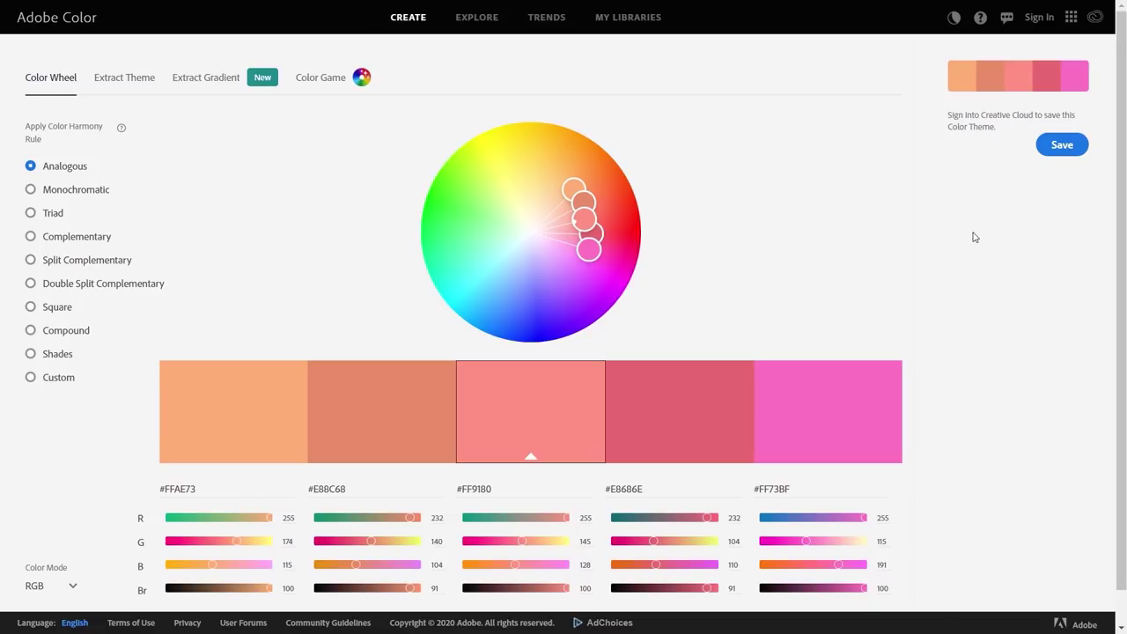
Switch to Adobe Color, set the base color's green to 76 and red to 145, and spread the analogous colors widely around the wheel.
scroll(974, 238, "down", 1)
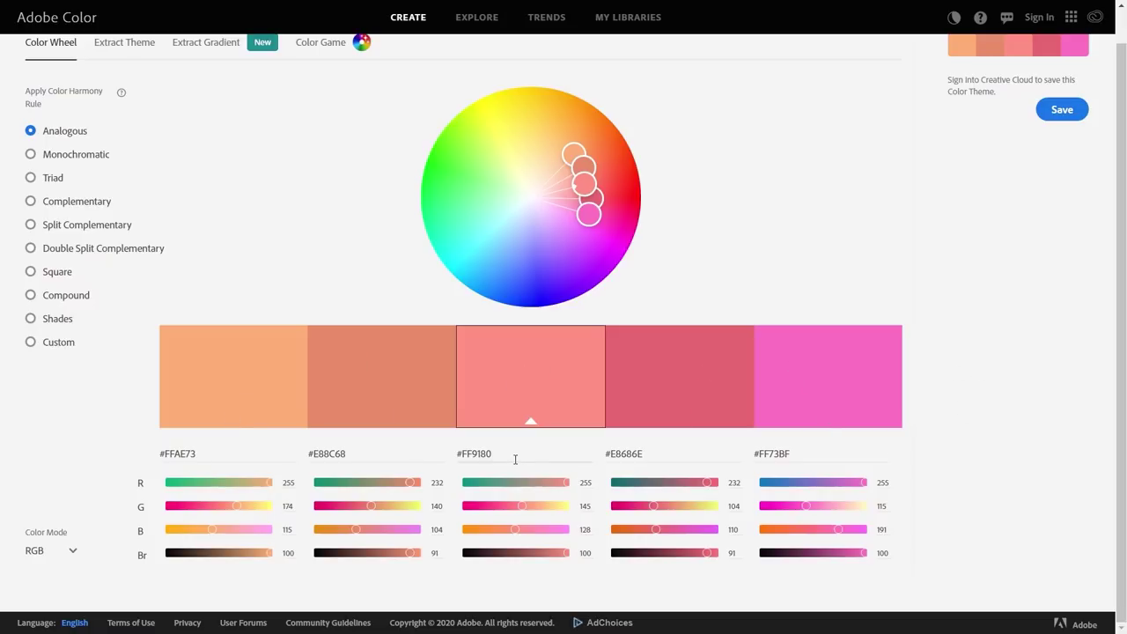
left_click_drag(523, 504, 492, 506)
left_click_drag(567, 483, 524, 482)
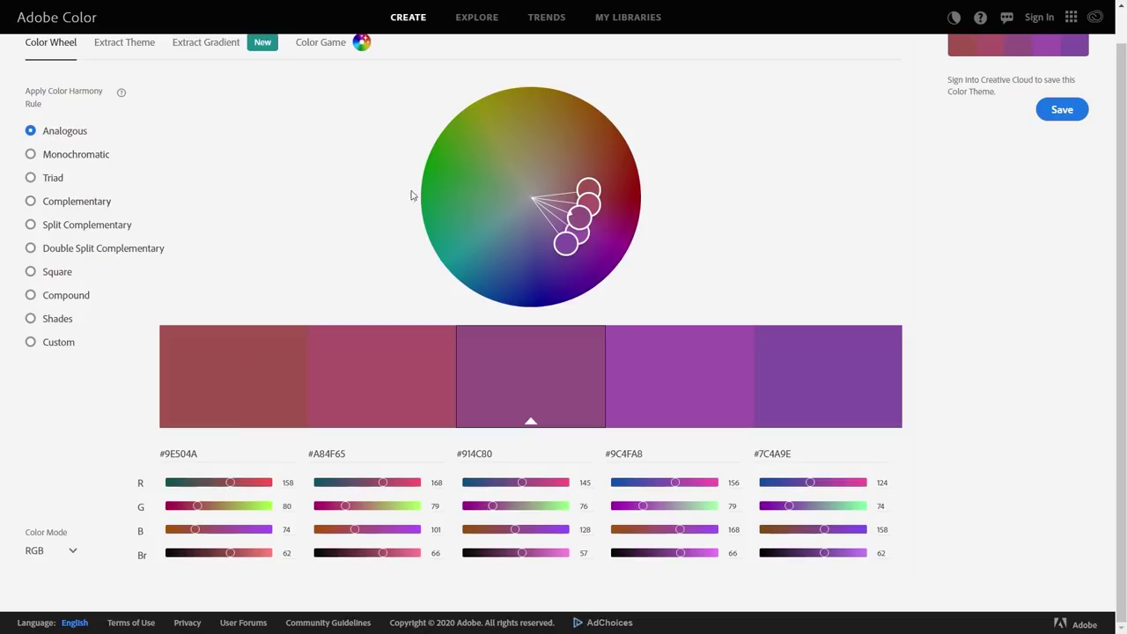
left_click_drag(564, 245, 478, 221)
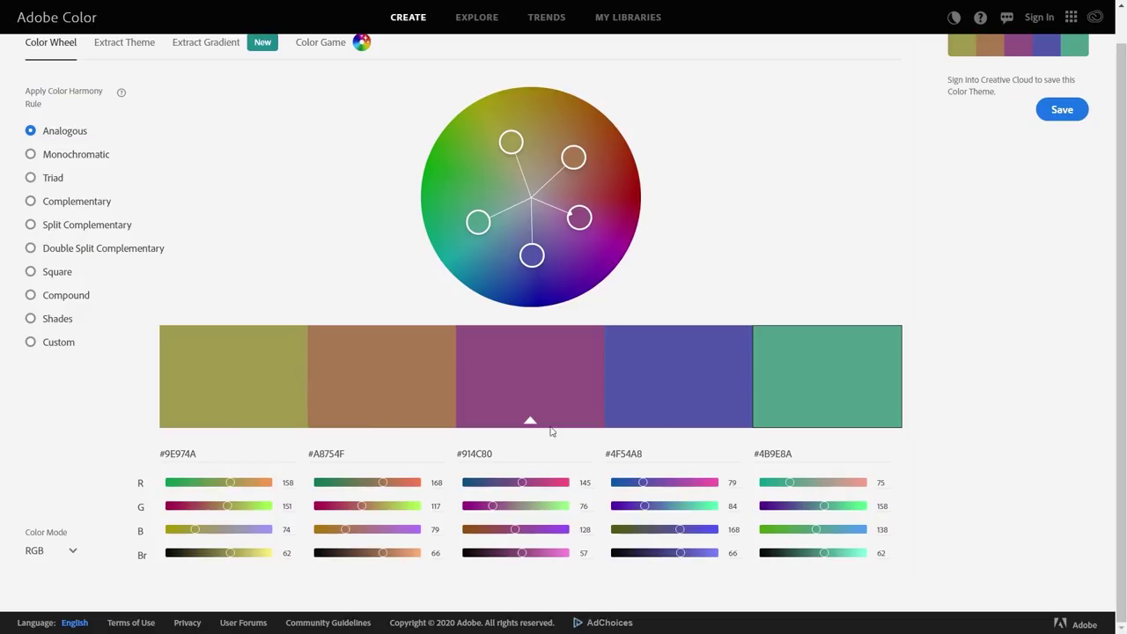
Check the base color's hex code and the available color modes, keeping RGB.
left_click(474, 453)
left_click(73, 553)
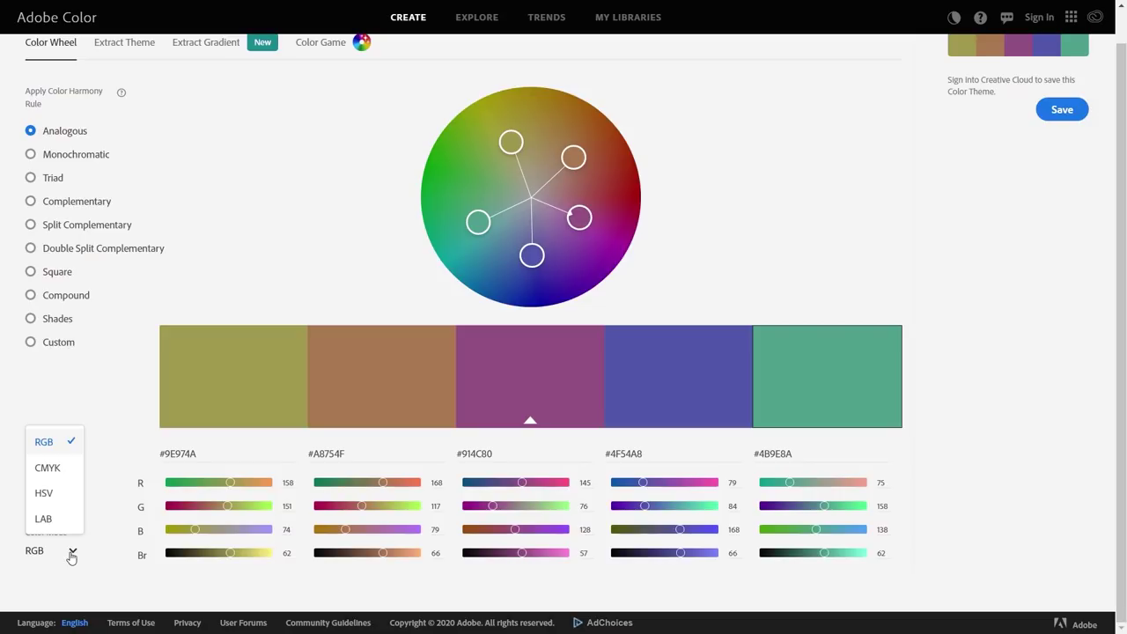
left_click(855, 273)
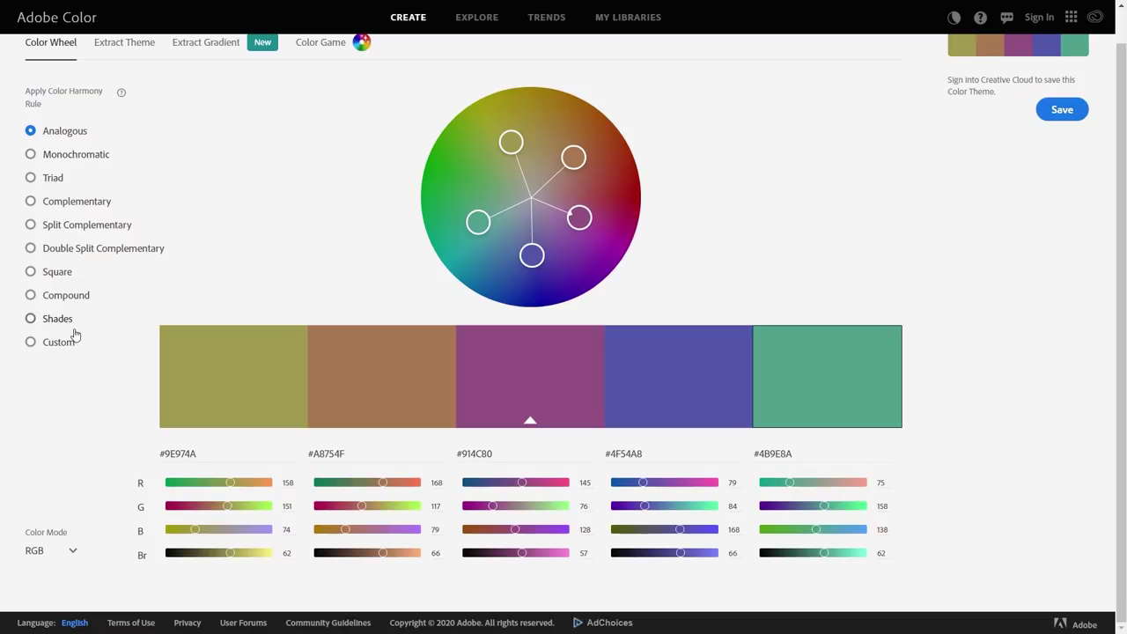
Try the Monochromatic, Triad, Complementary and Split Complementary harmony rules, ending with Double Split Complementary.
left_click(71, 160)
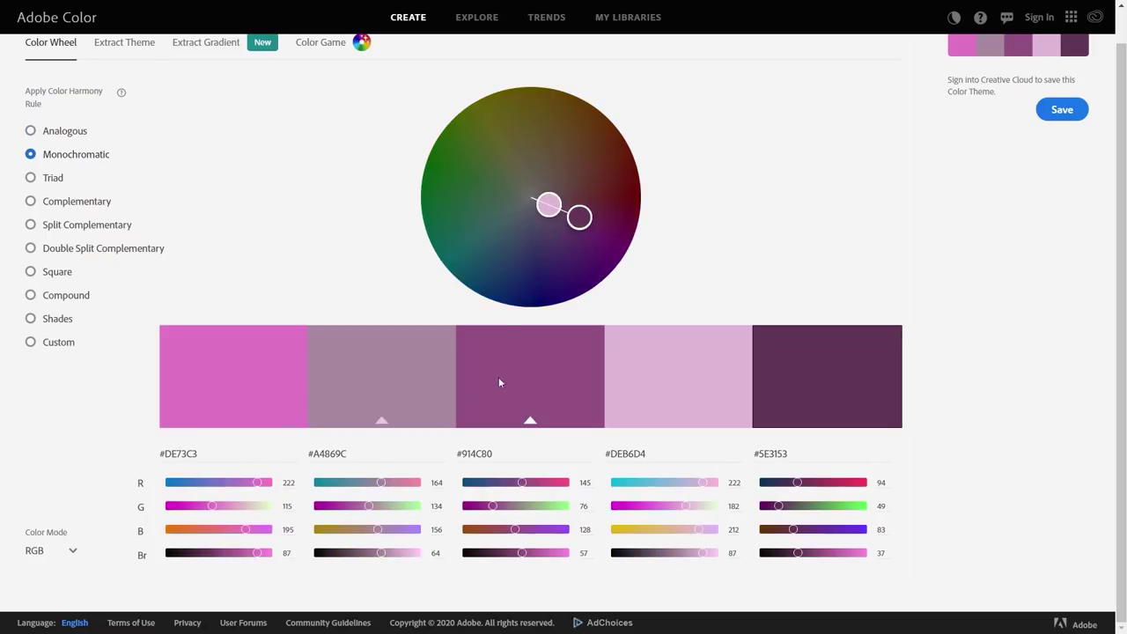
mouse_move(533, 421)
left_click(55, 179)
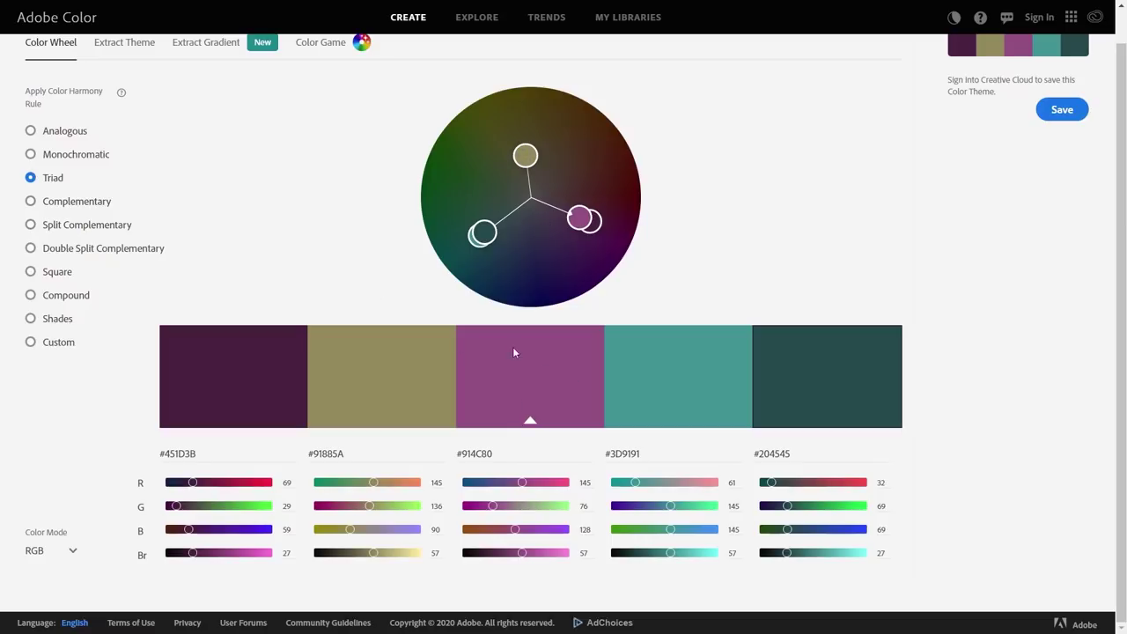
left_click(52, 206)
left_click(56, 229)
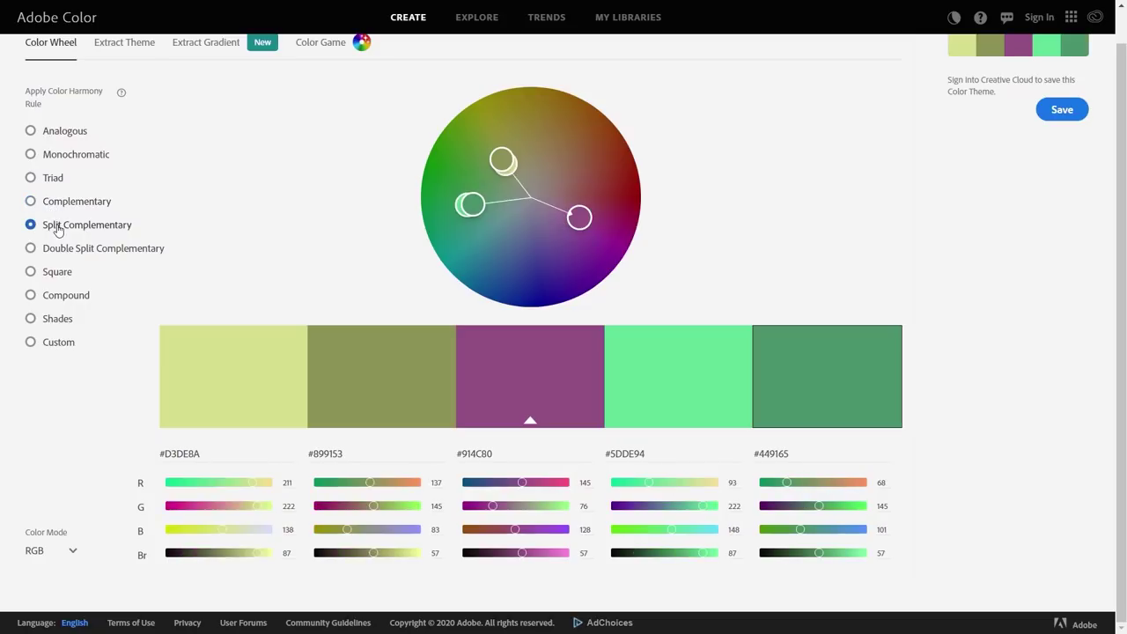
left_click(57, 253)
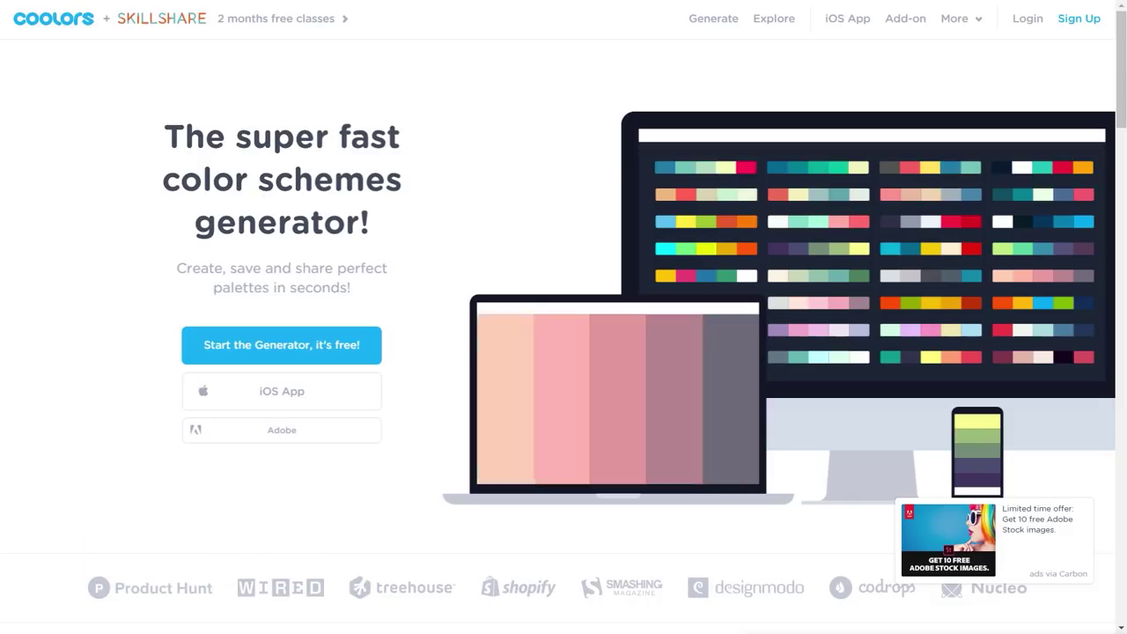
Switch to Coolors, start the palette generator and generate new random color schemes.
left_click(274, 353)
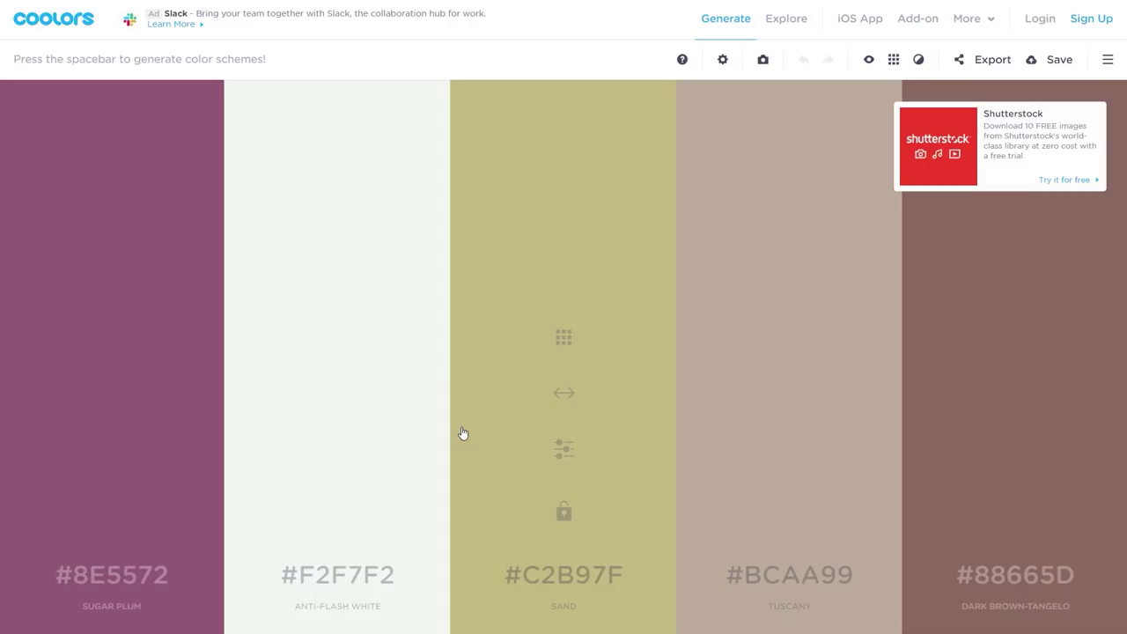
key("space")
key("space")
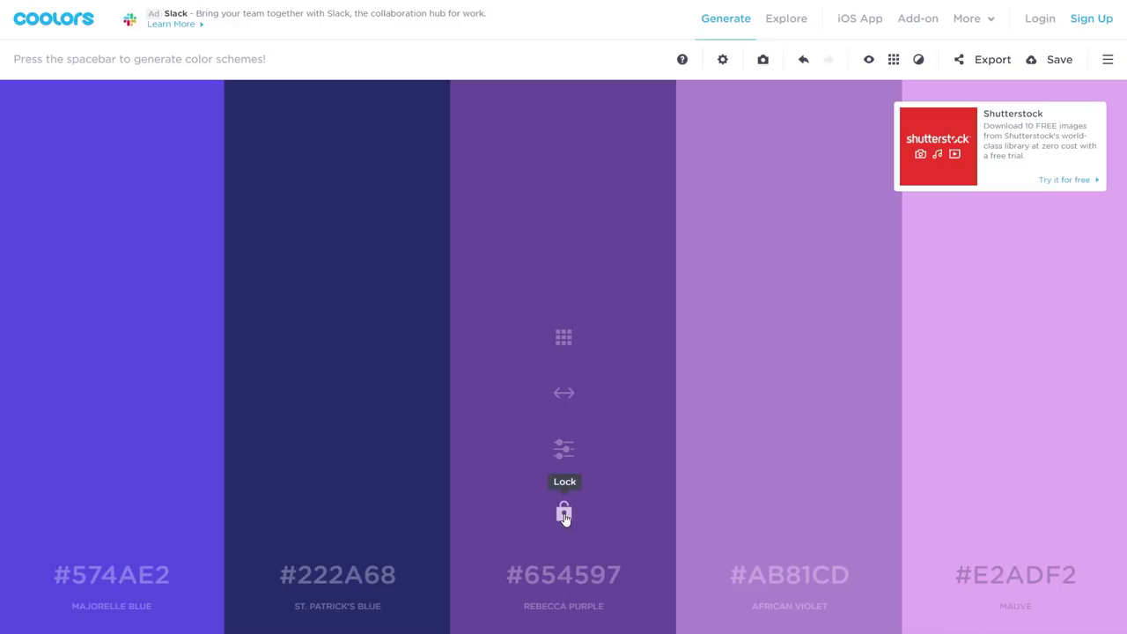
Lock the middle purple #654597 and generate a new scheme around it.
left_click(564, 518)
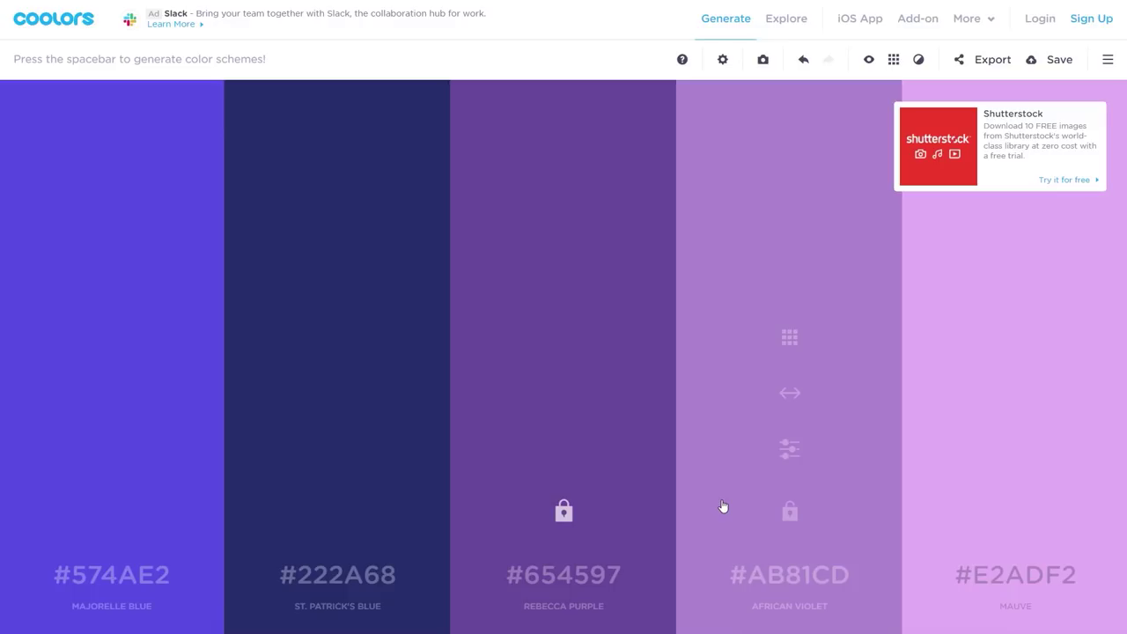
key("space")
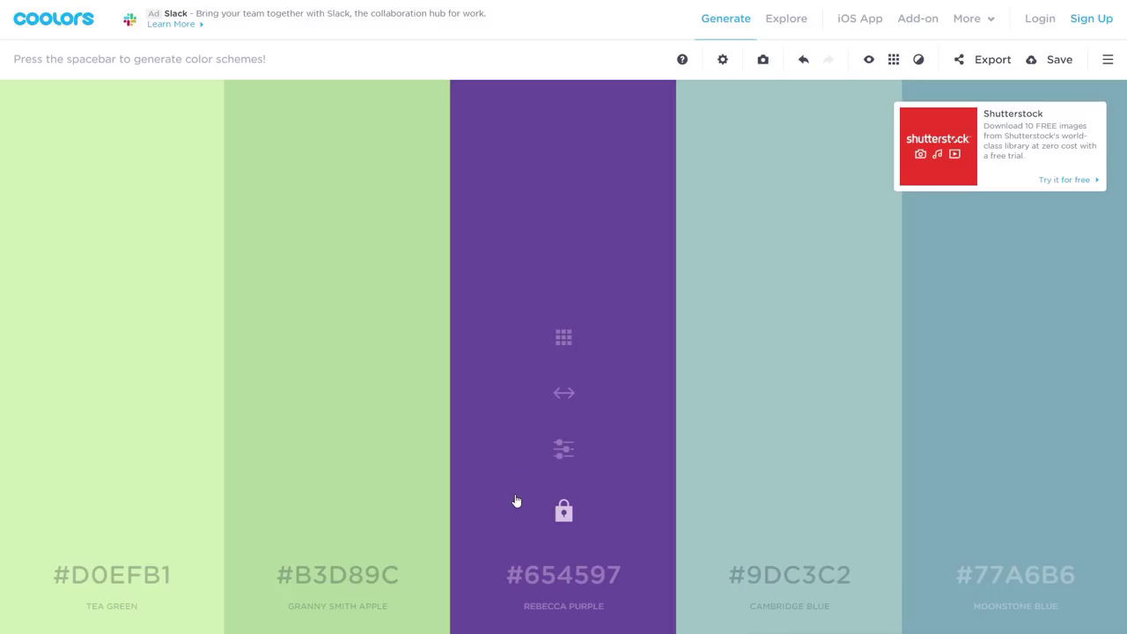
left_click(562, 513)
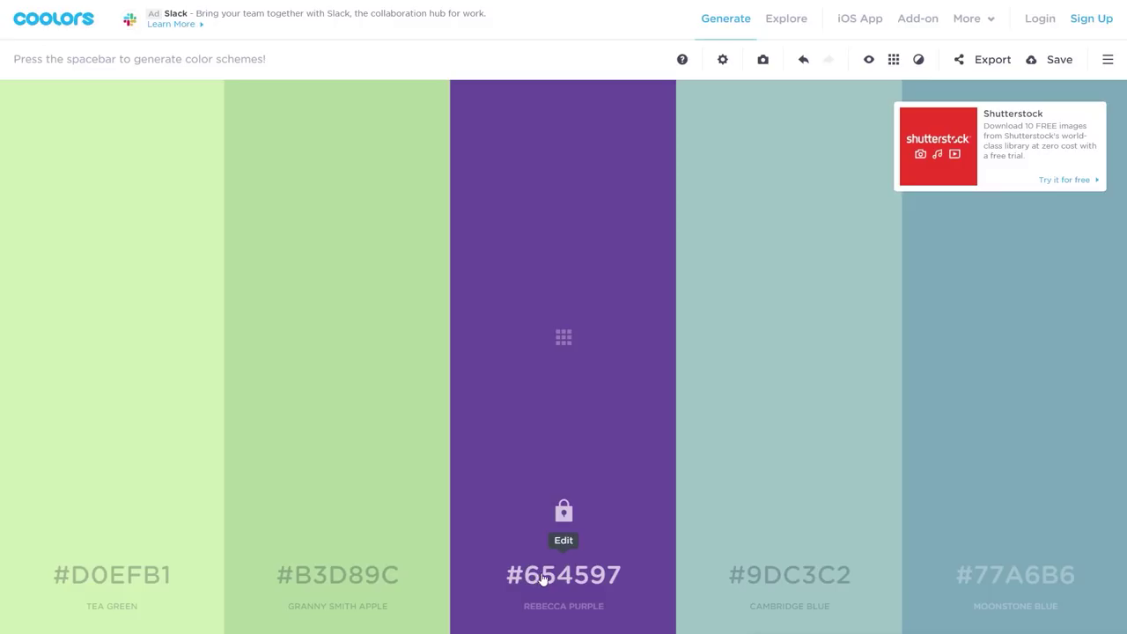
View the alternative shades of the locked purple, keep its current shade, and try out repositioning the color within the palette.
left_click(564, 338)
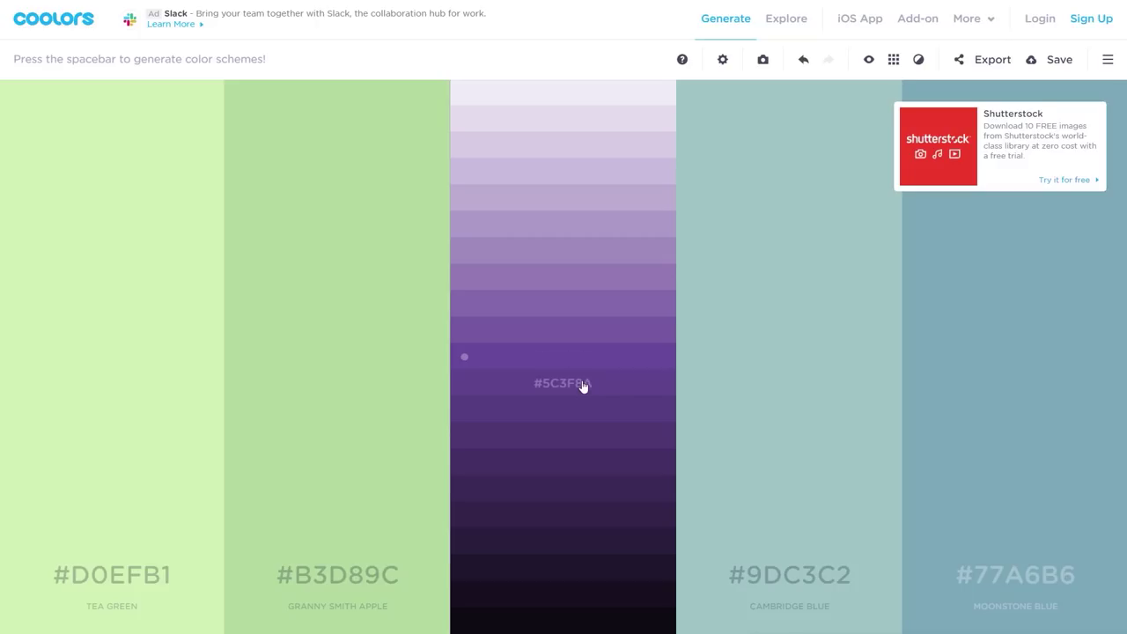
left_click(543, 360)
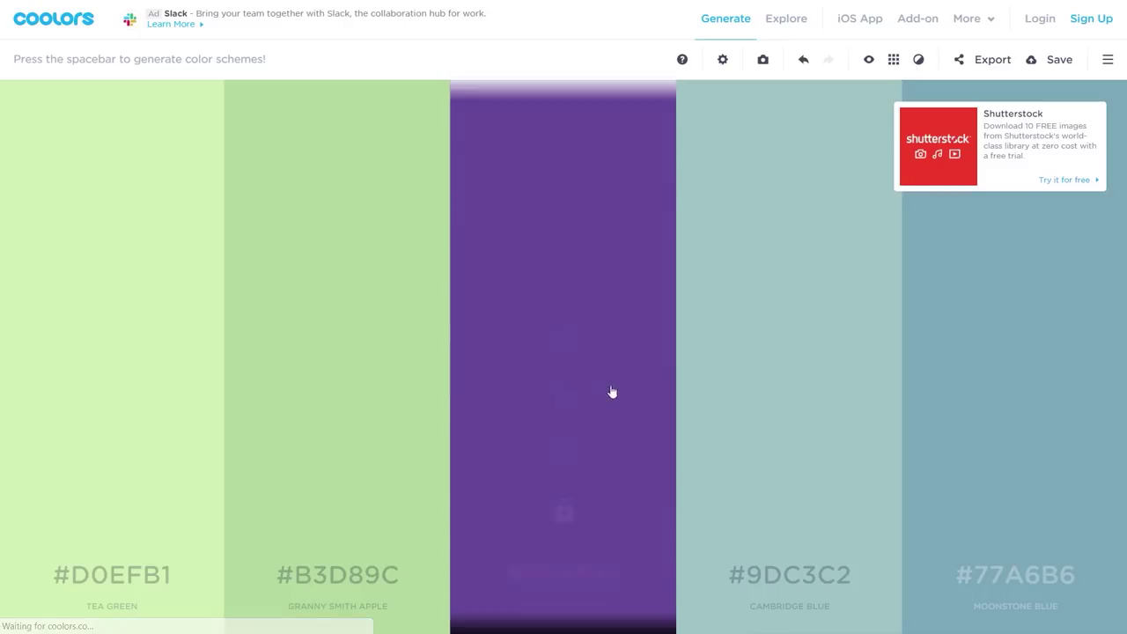
left_click_drag(564, 393, 596, 400)
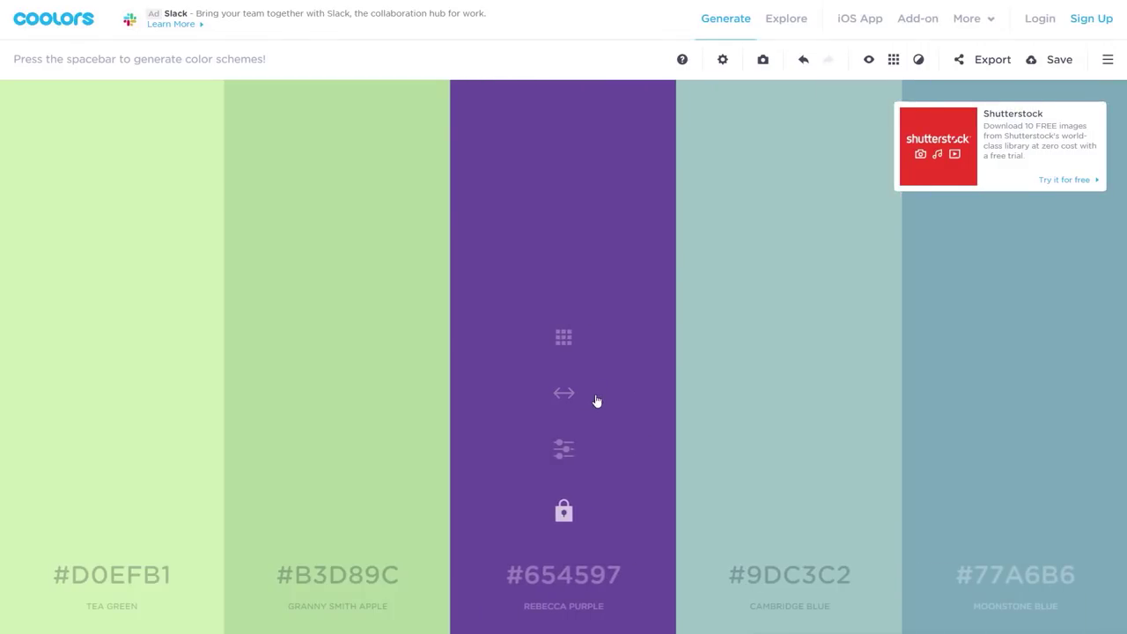
Set the locked purple's brightness to 46 and check its RGB and CMYK adjustments.
left_click(565, 451)
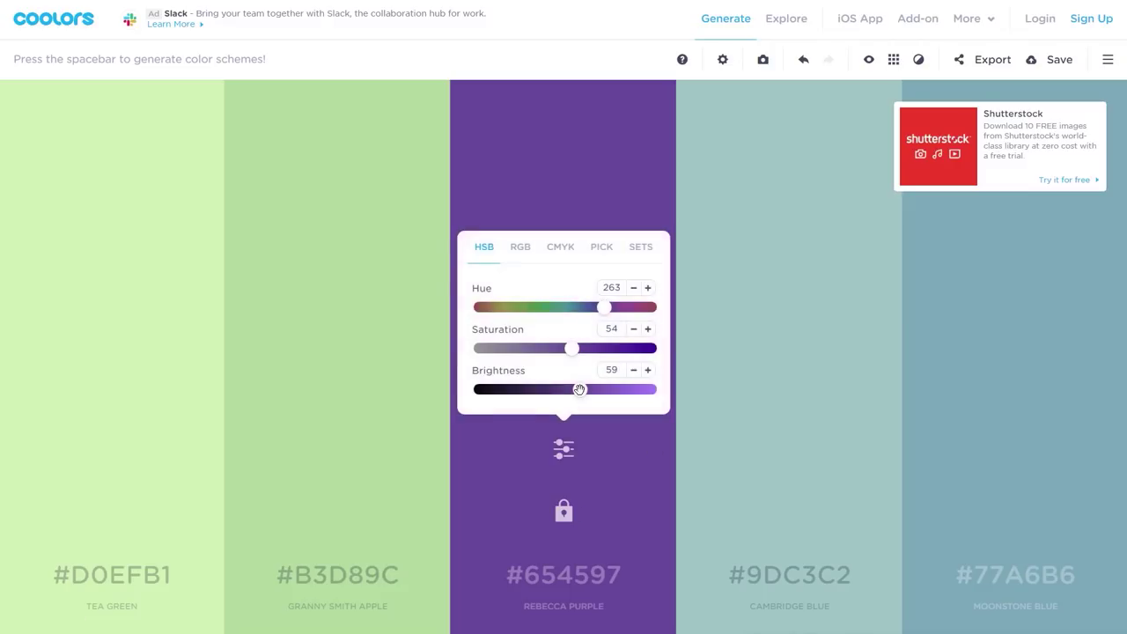
left_click_drag(579, 389, 557, 389)
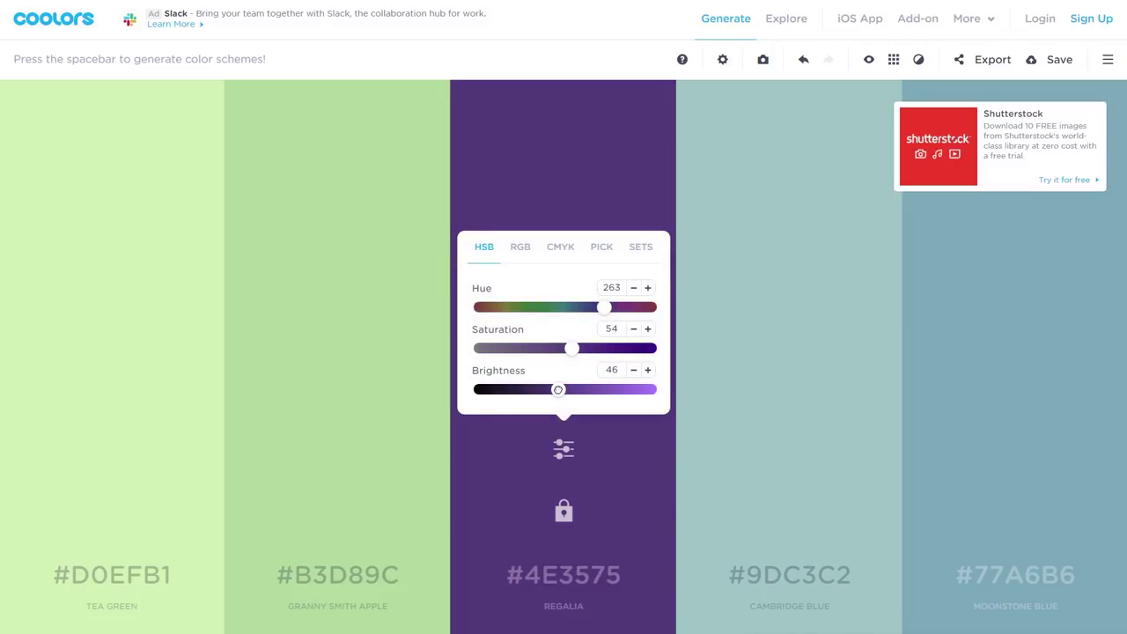
left_click(521, 252)
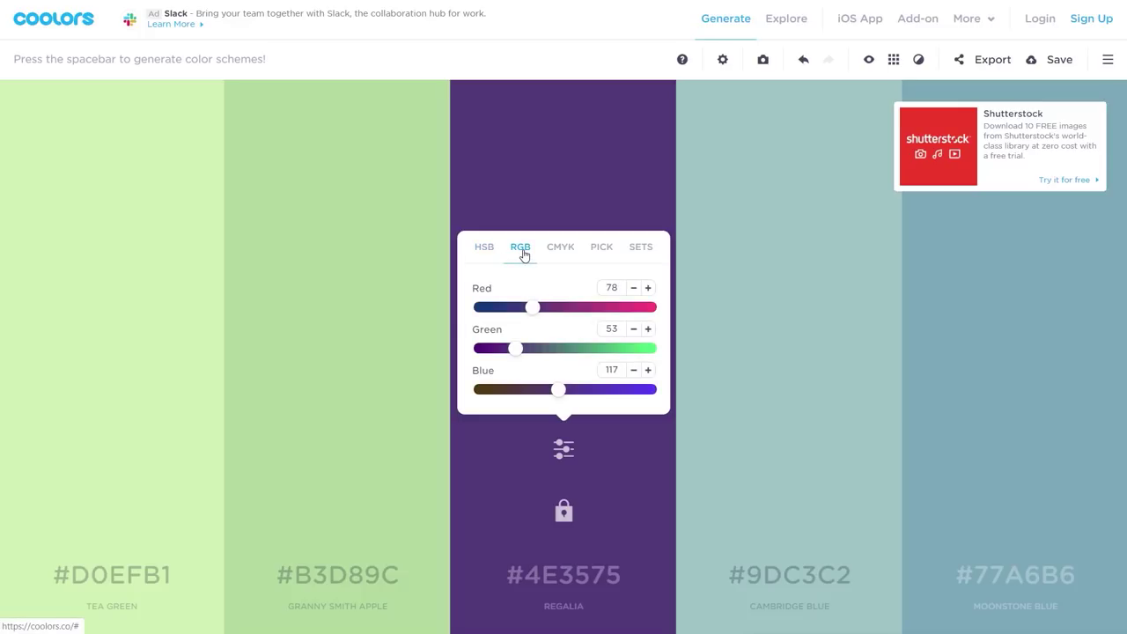
left_click(568, 251)
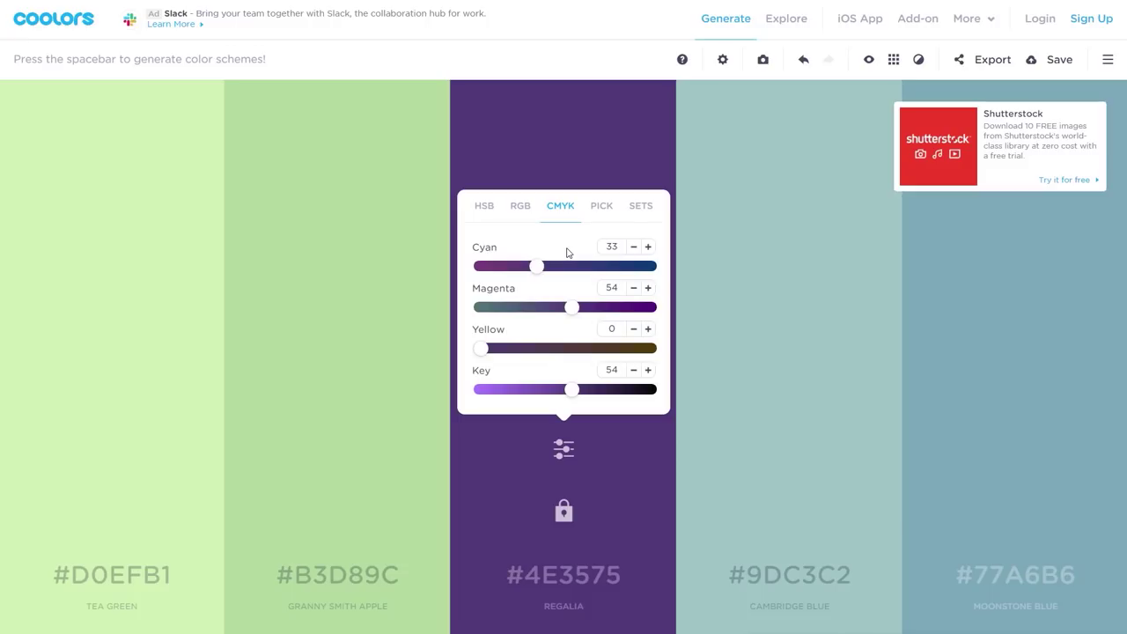
left_click(509, 449)
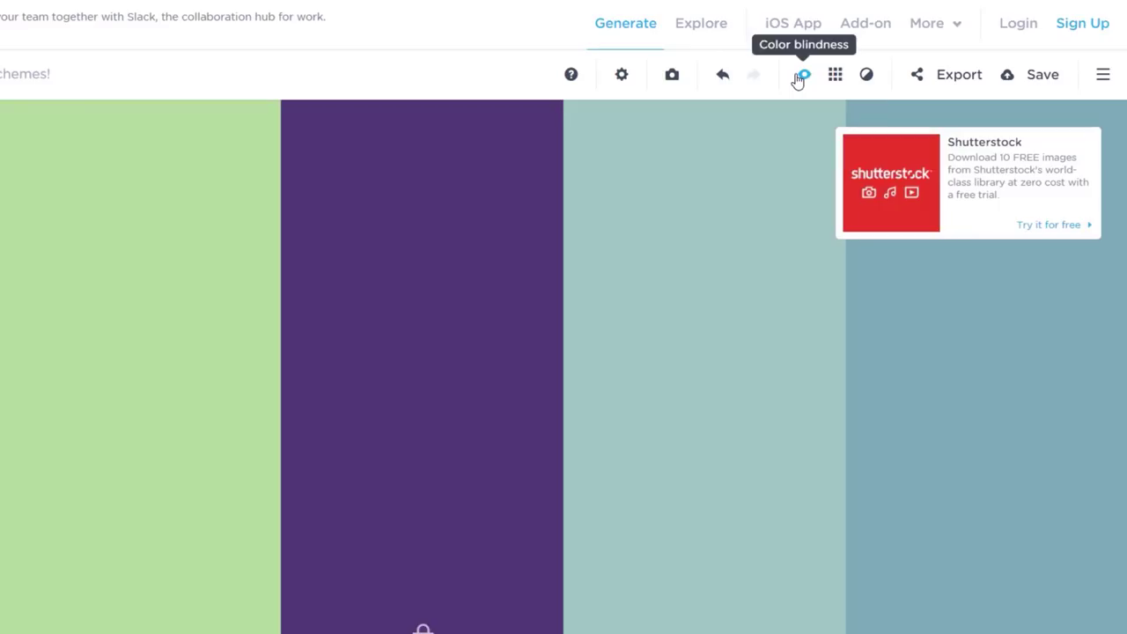
Preview the palette with Tritanopia color blindness and return it to Normal vision.
left_click(801, 76)
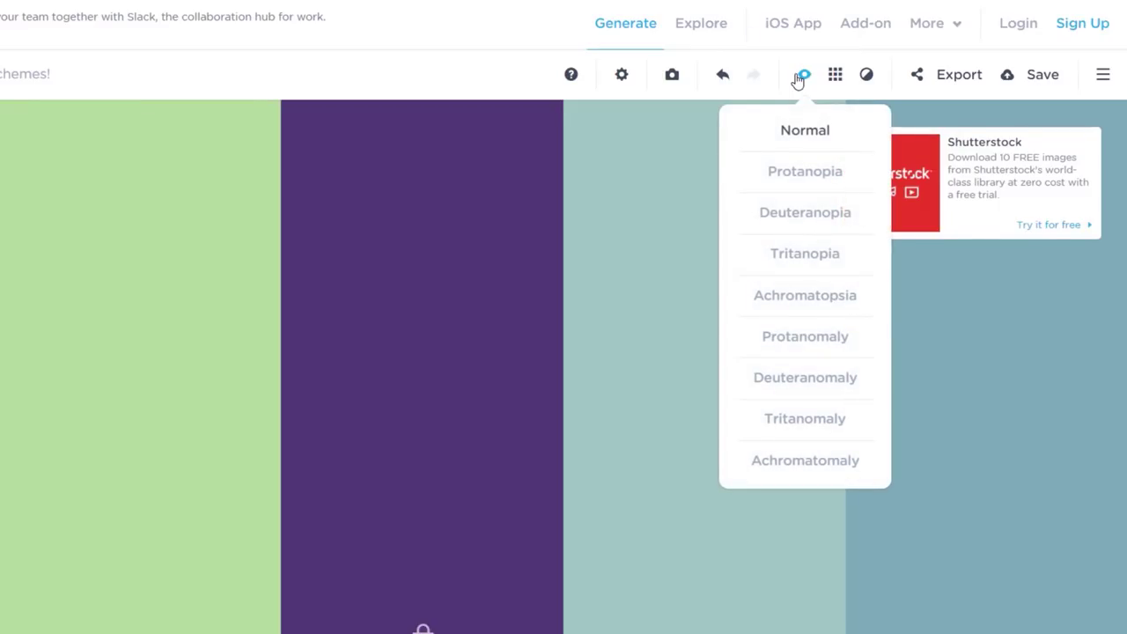
left_click(818, 257)
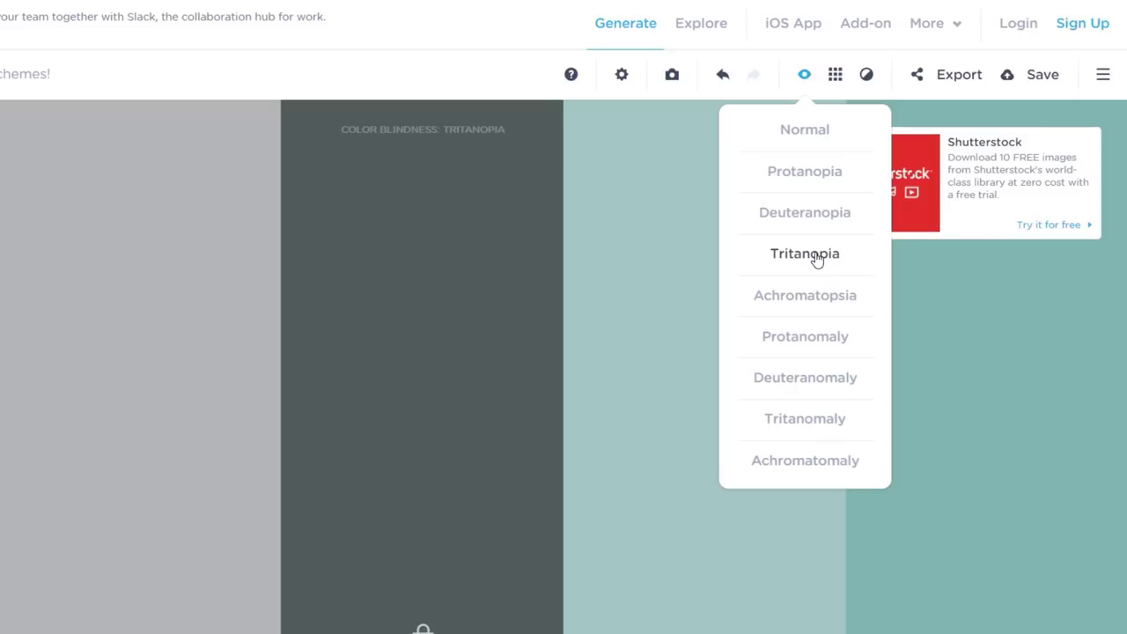
left_click(806, 132)
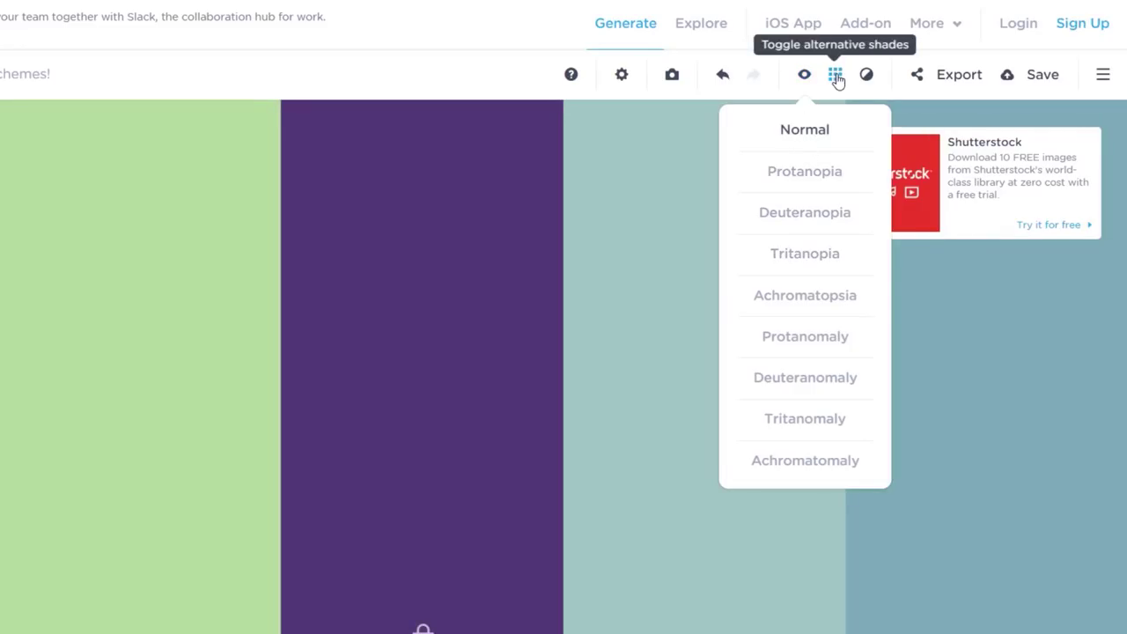
mouse_move(398, 463)
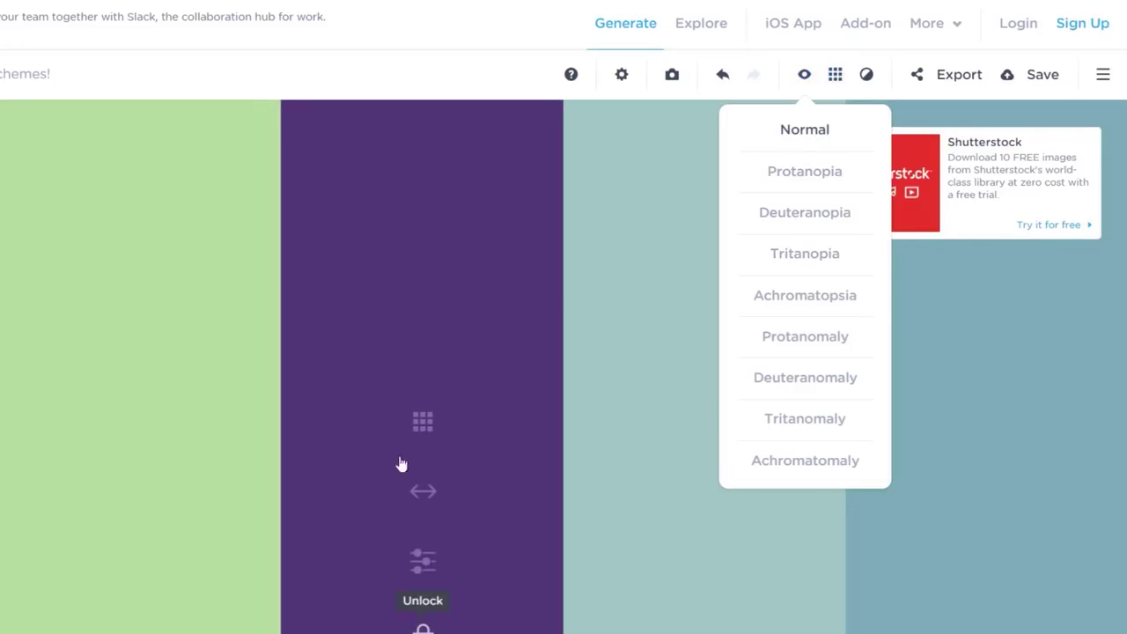
View the alternative shades of all palette colors and check the hue, saturation, brightness and temperature adjustments for the whole palette.
left_click(837, 81)
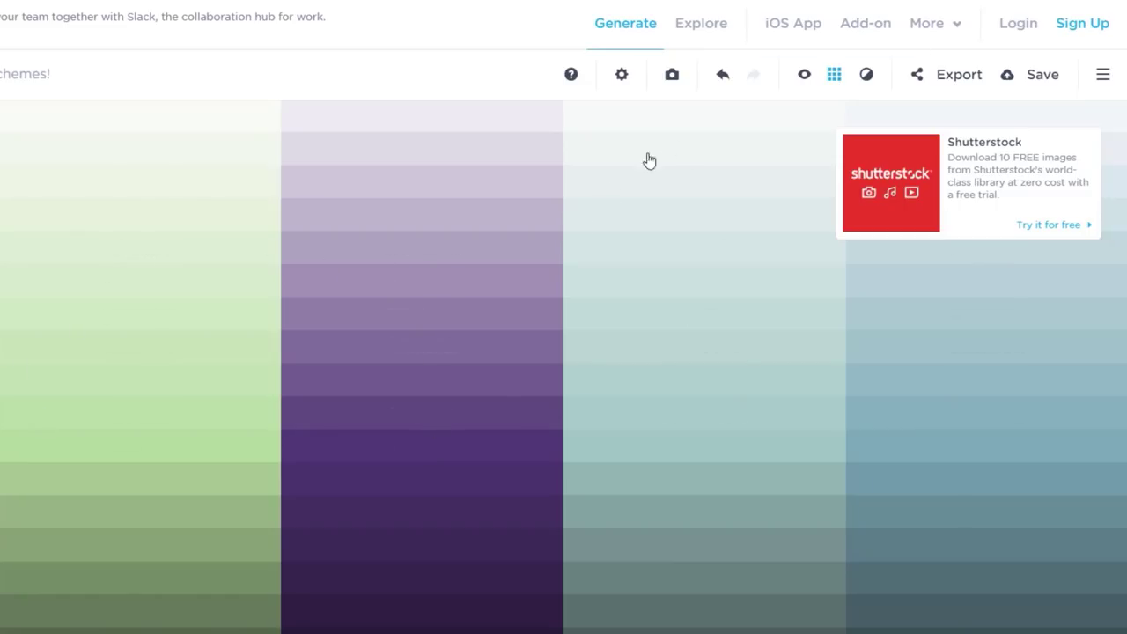
left_click(835, 75)
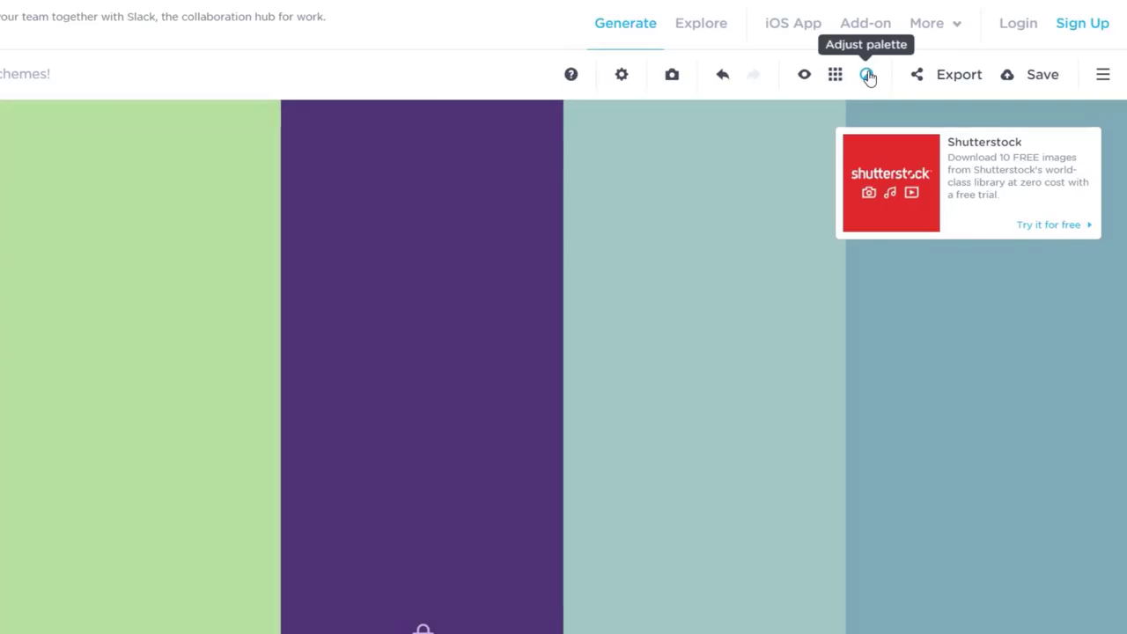
left_click(868, 76)
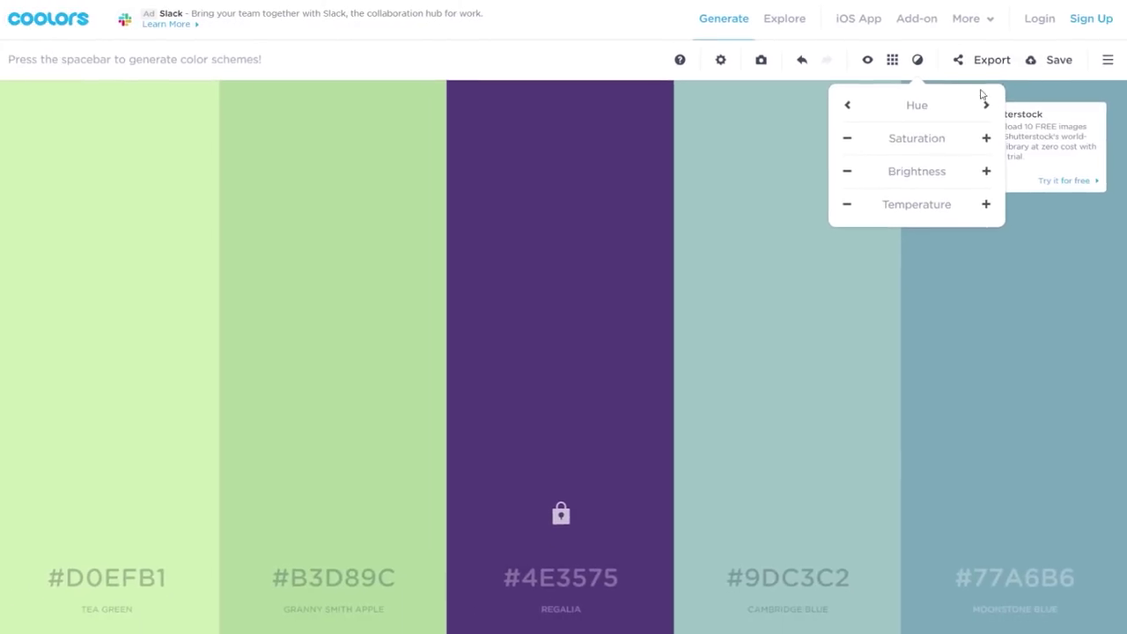
left_click(602, 49)
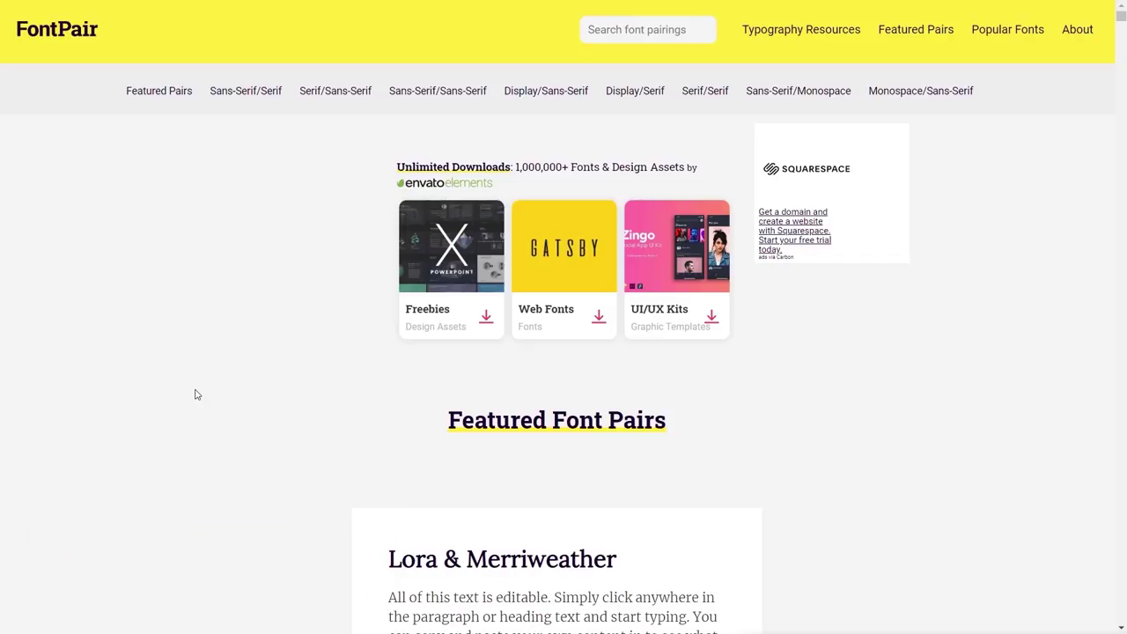
Look through the featured font pairs on FontPair, down to Lora & Merriweather.
scroll(239, 435, "down", 1)
scroll(231, 436, "down", 2)
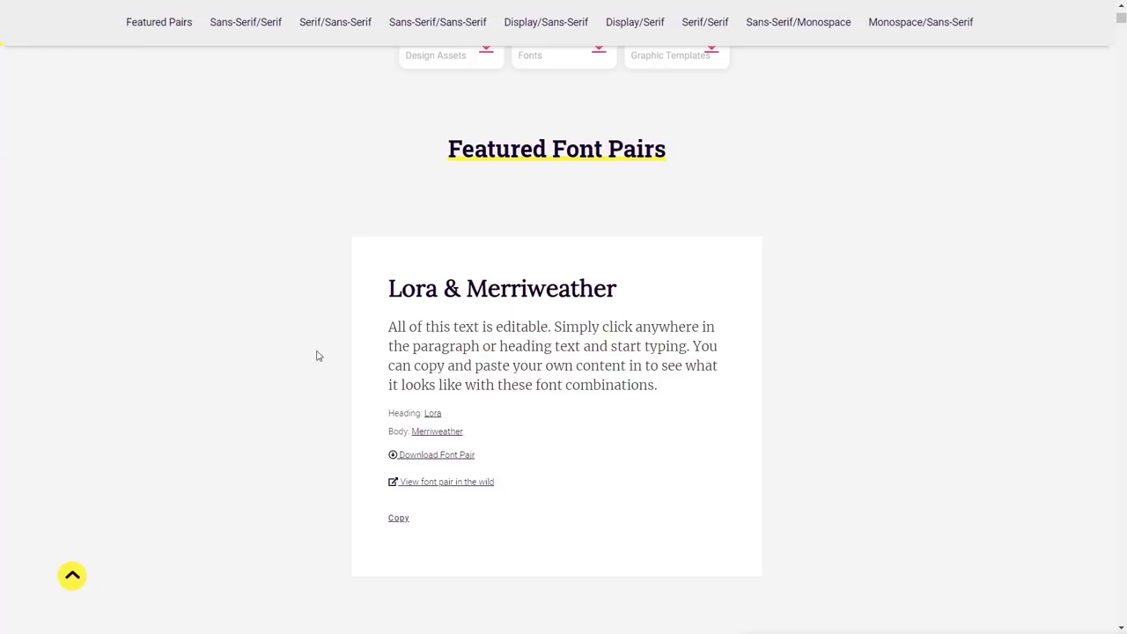
Go to the Google Fonts site from the "google fonts" search results and dismiss its variable fonts notice.
left_click(262, 26)
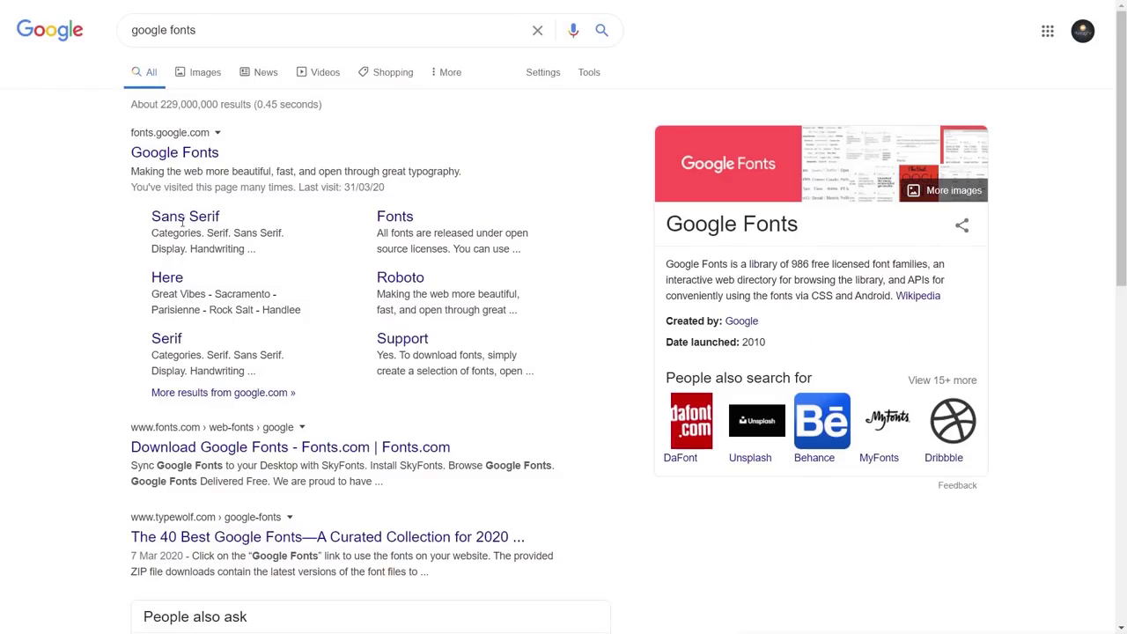
left_click(180, 159)
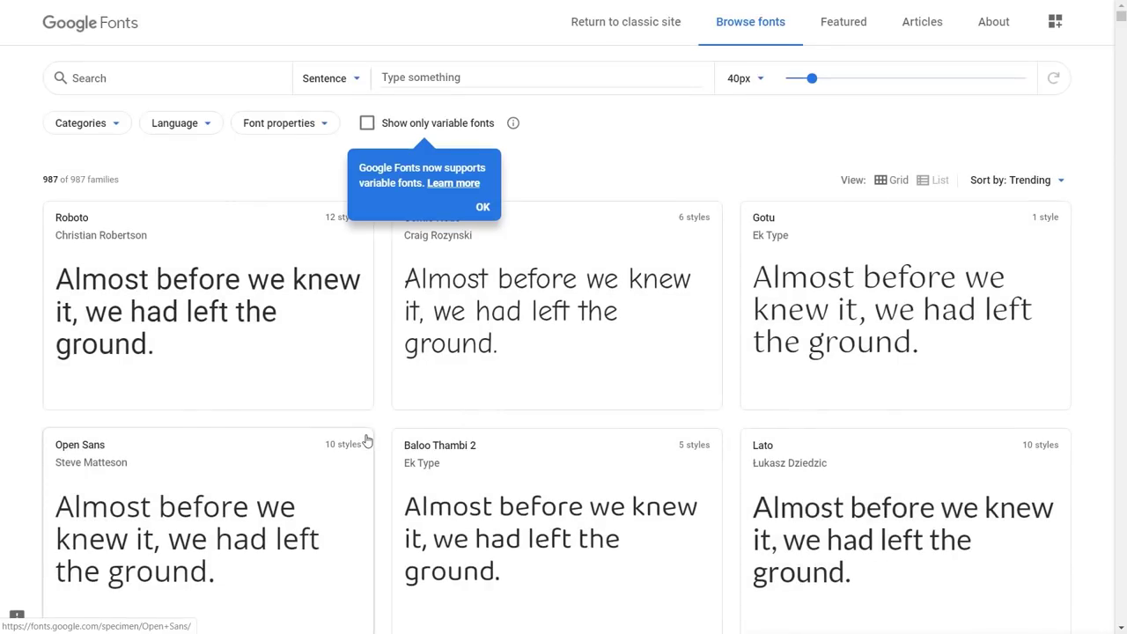
left_click(487, 210)
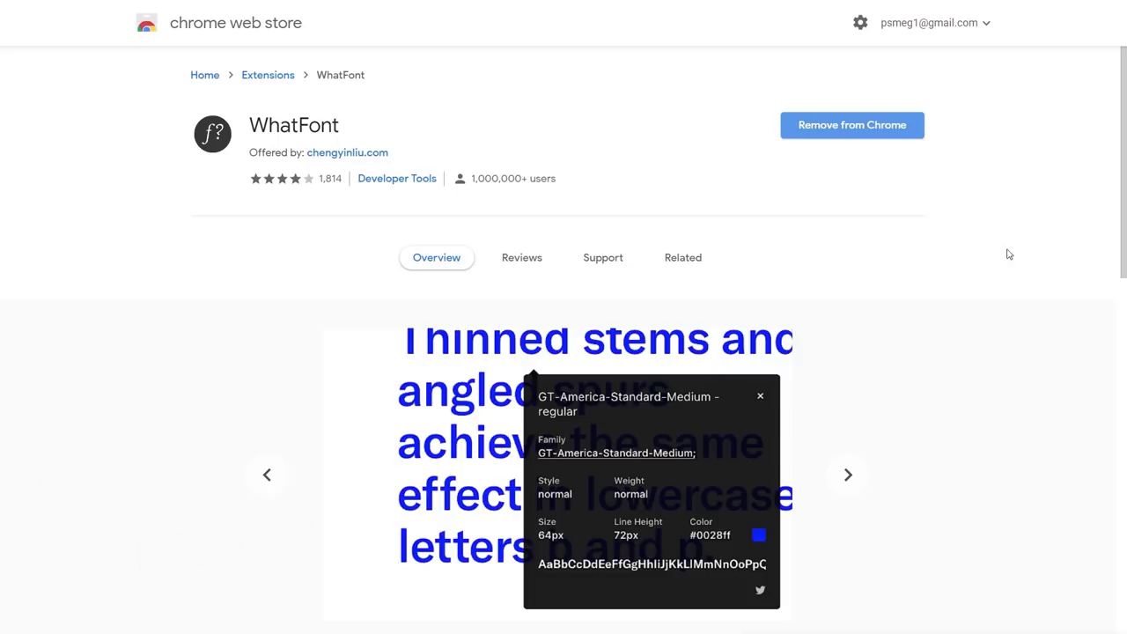
Inspect the font of the intro paragraph on the FontBase page with the WhatFont extension and close its font details.
right_click(977, 0)
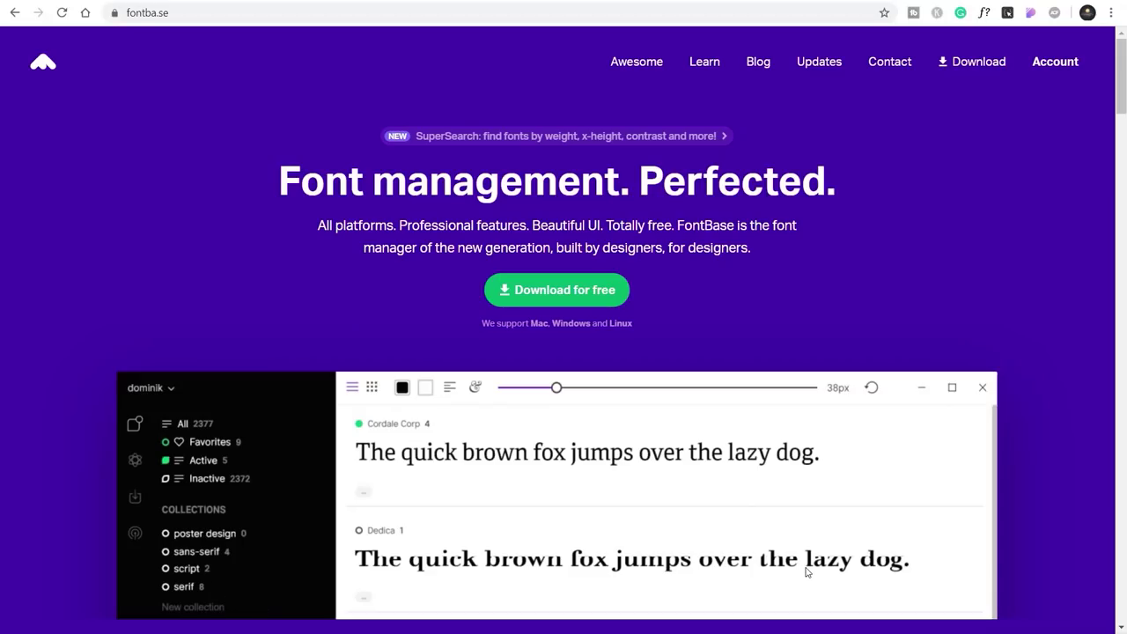
left_click(985, 14)
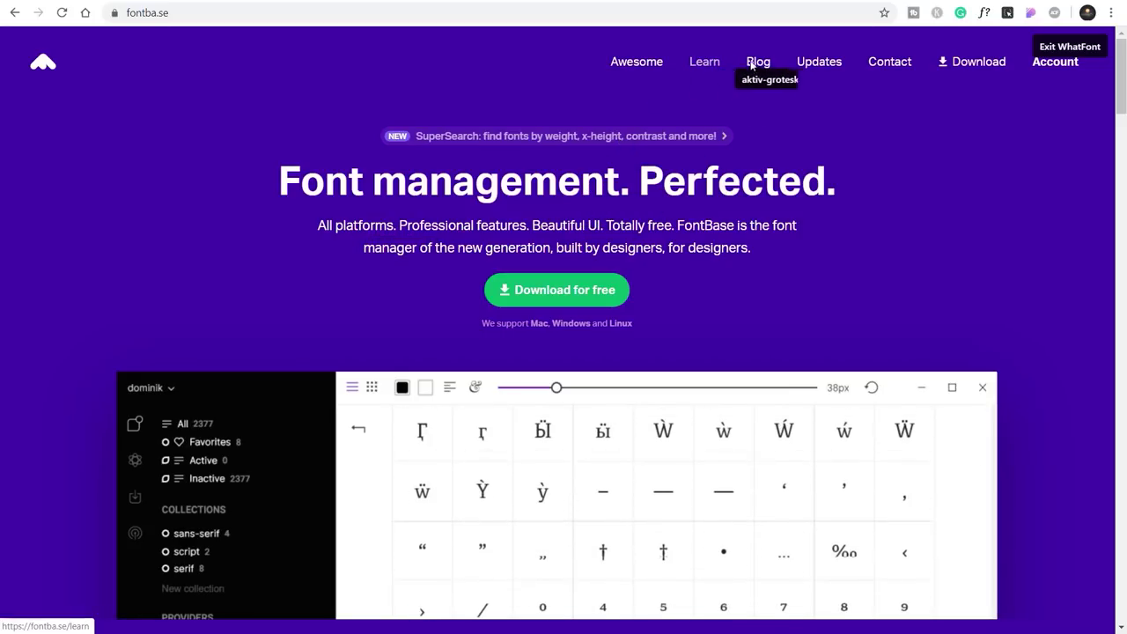
left_click(589, 251)
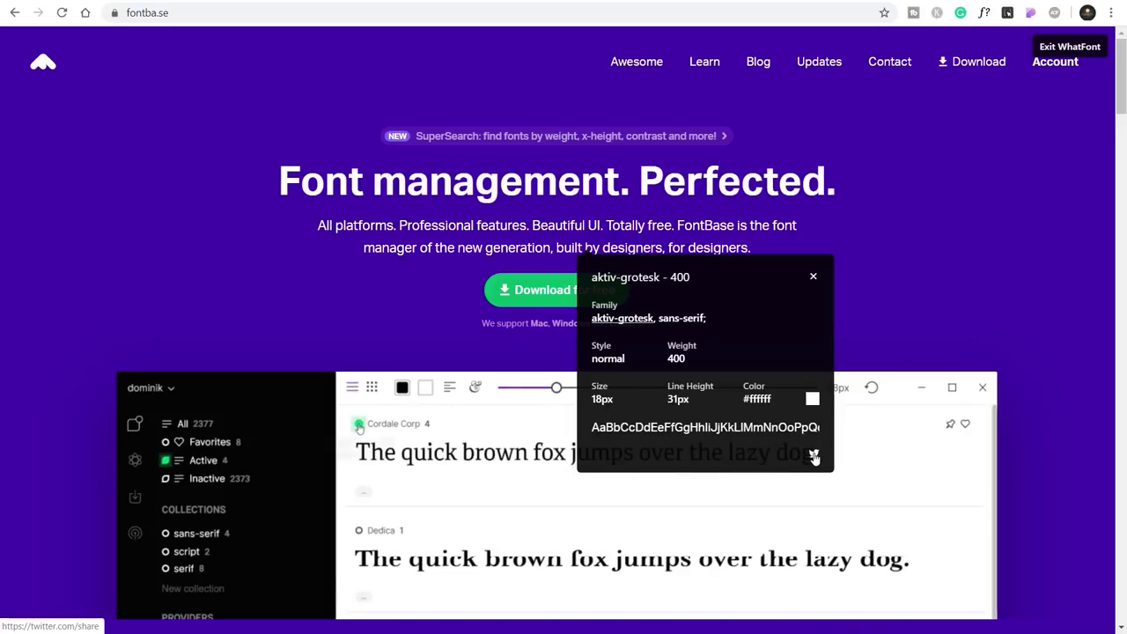
left_click(813, 278)
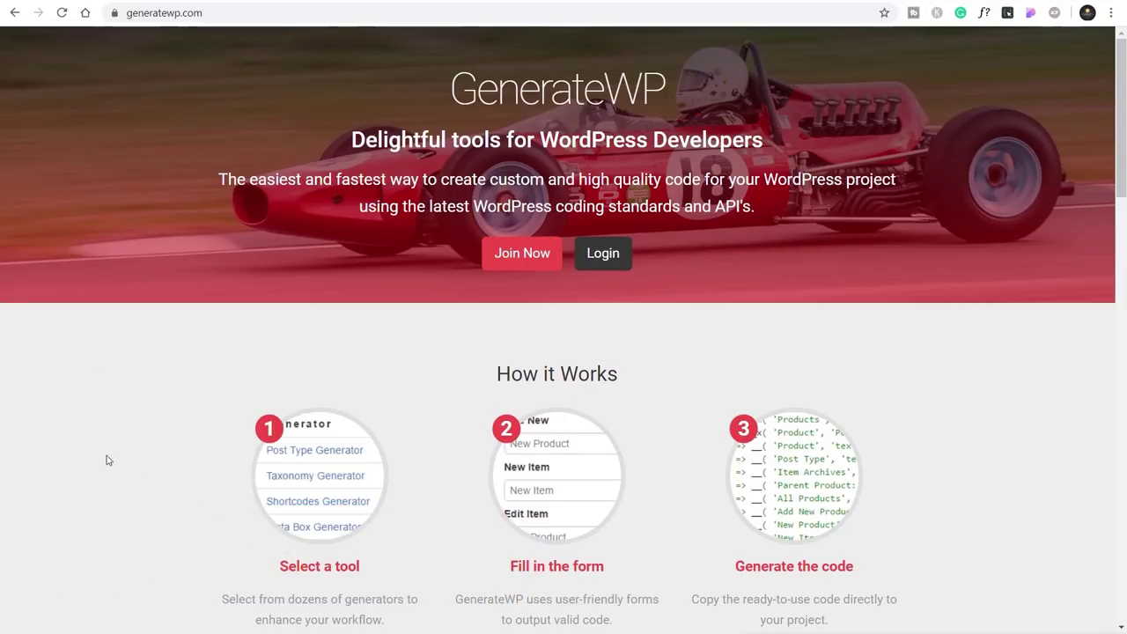
Compare the Admin and Content generators on GenerateWP and open the Post Type Generator.
scroll(120, 449, "down", 6)
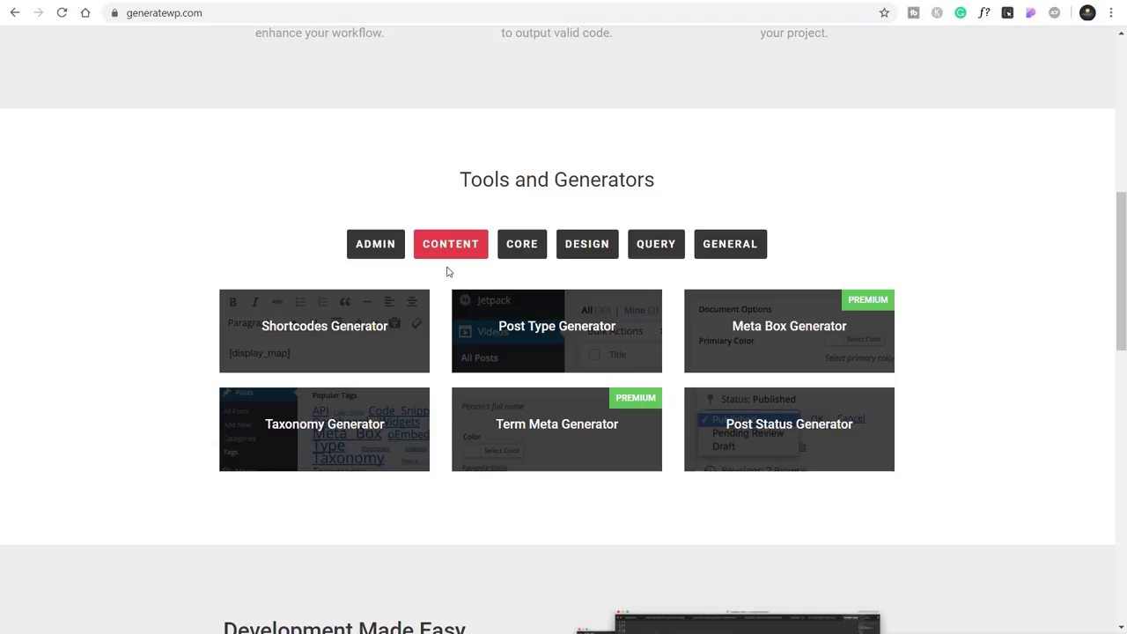
left_click(376, 252)
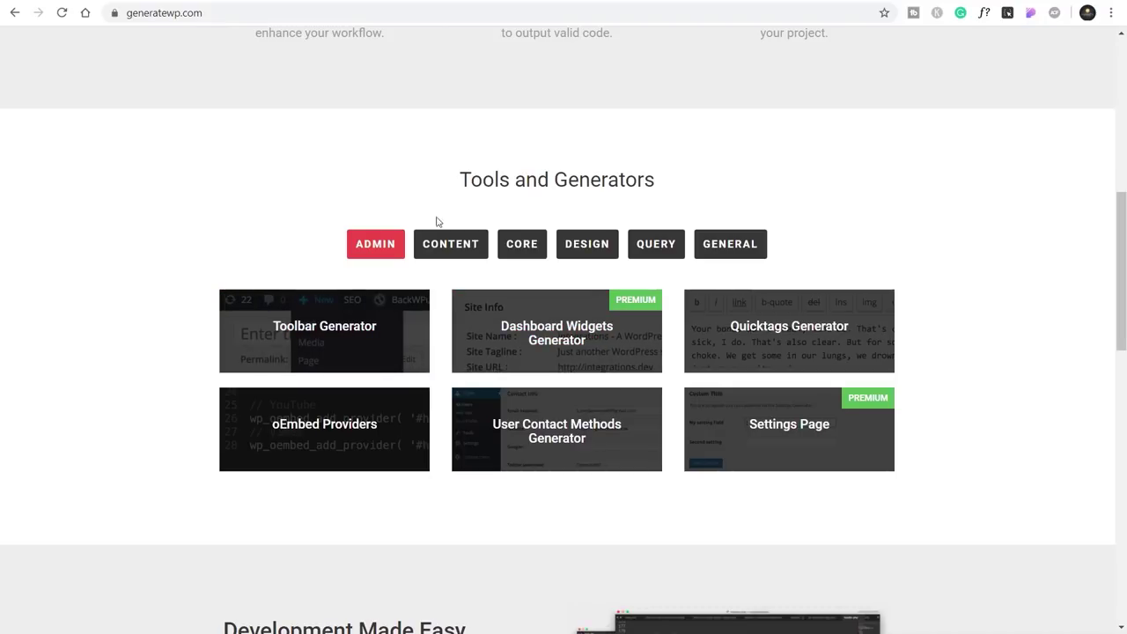
left_click(459, 255)
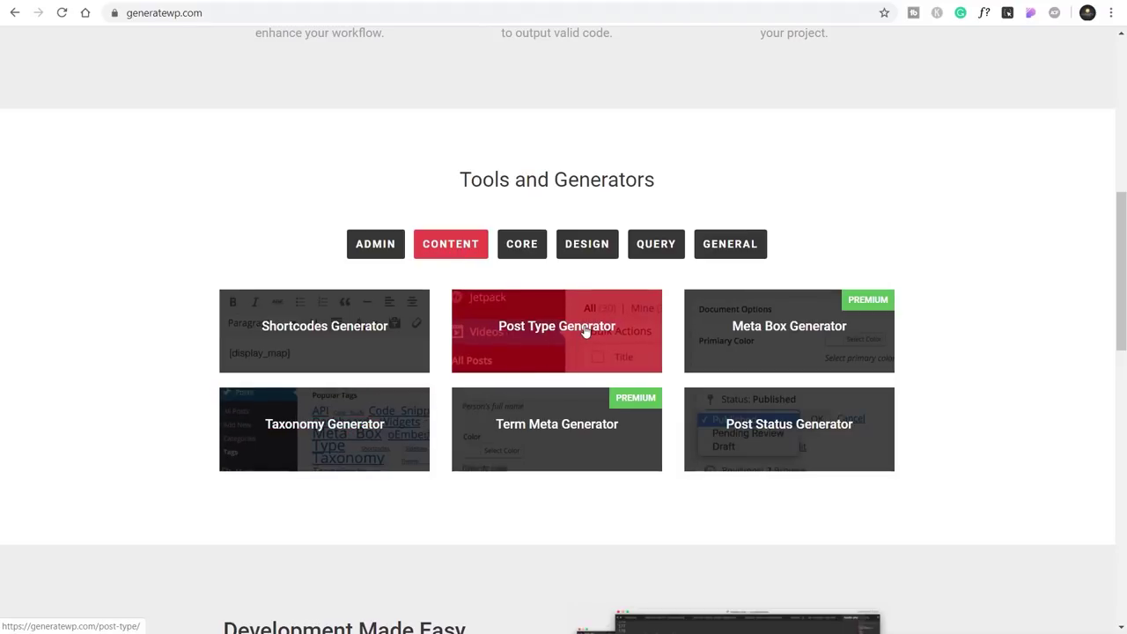
left_click(557, 333)
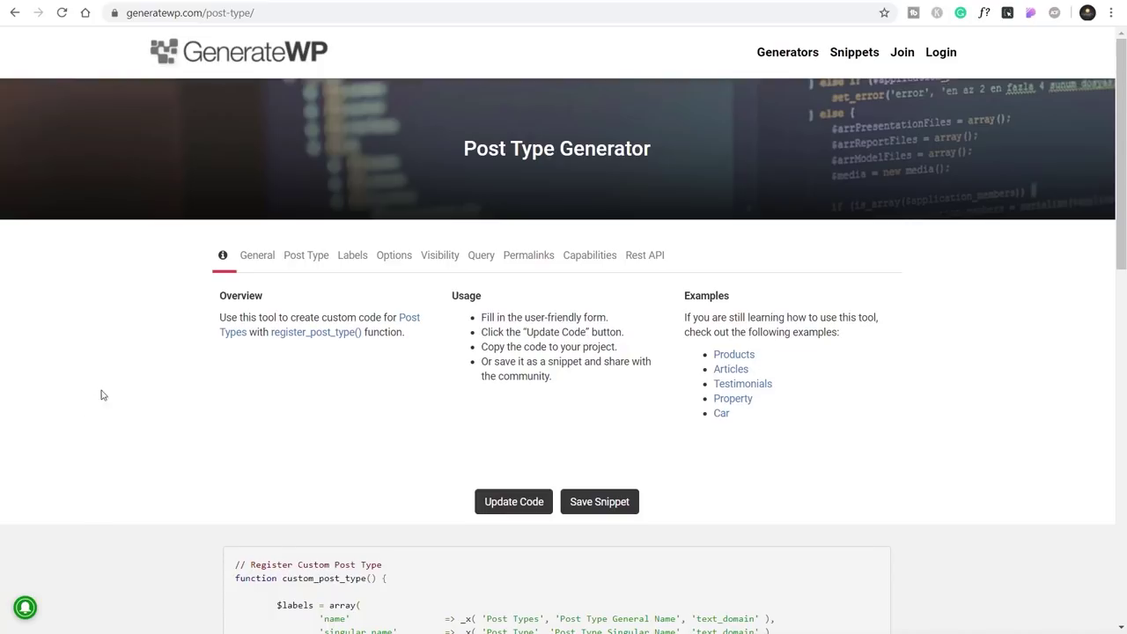
Look over the Post Type Generator's General, Post Type and Labels settings.
scroll(97, 394, "down", 1)
scroll(97, 394, "down", 1)
scroll(96, 394, "up", 2)
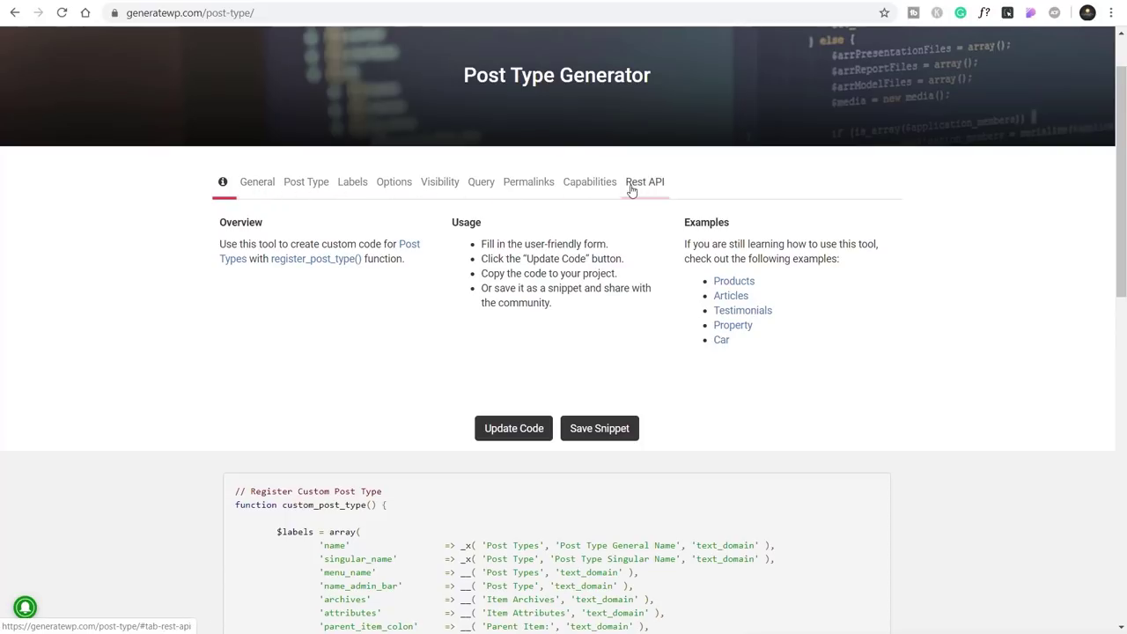
left_click(257, 192)
left_click(312, 189)
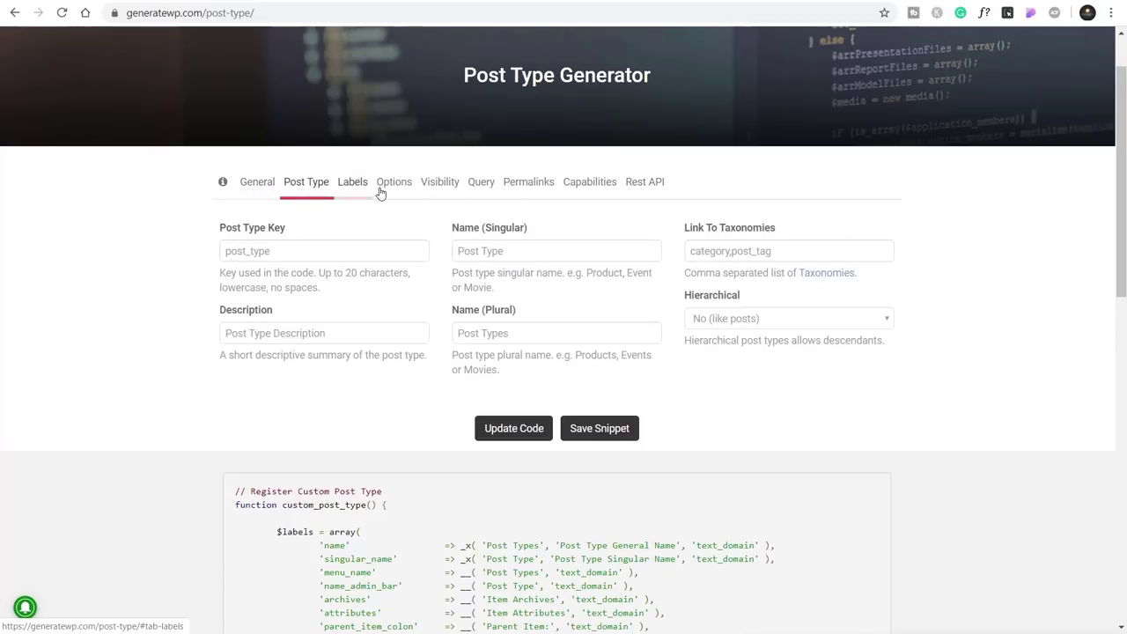
left_click(363, 188)
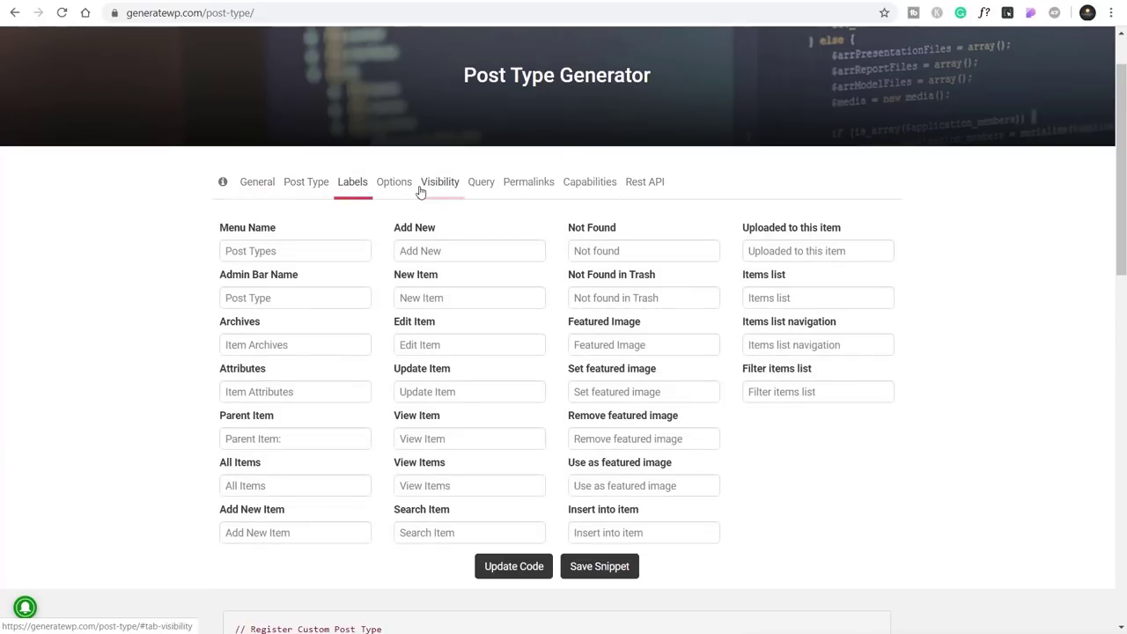
Check the General settings and the Child Themes choices, and view the default custom post type code.
left_click(264, 192)
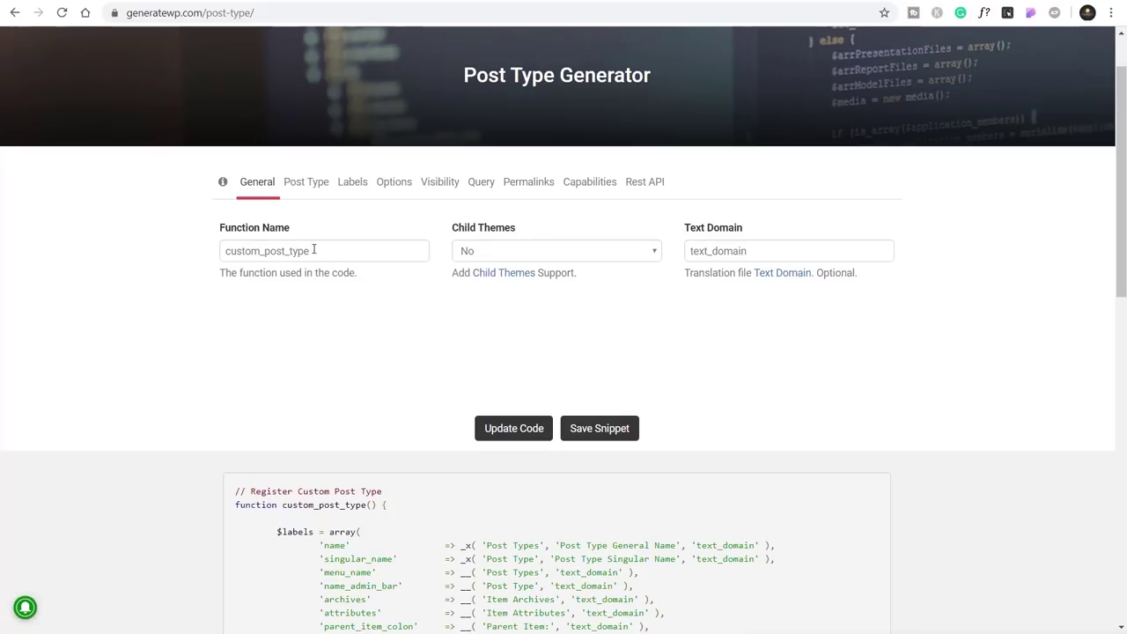
left_click(482, 257)
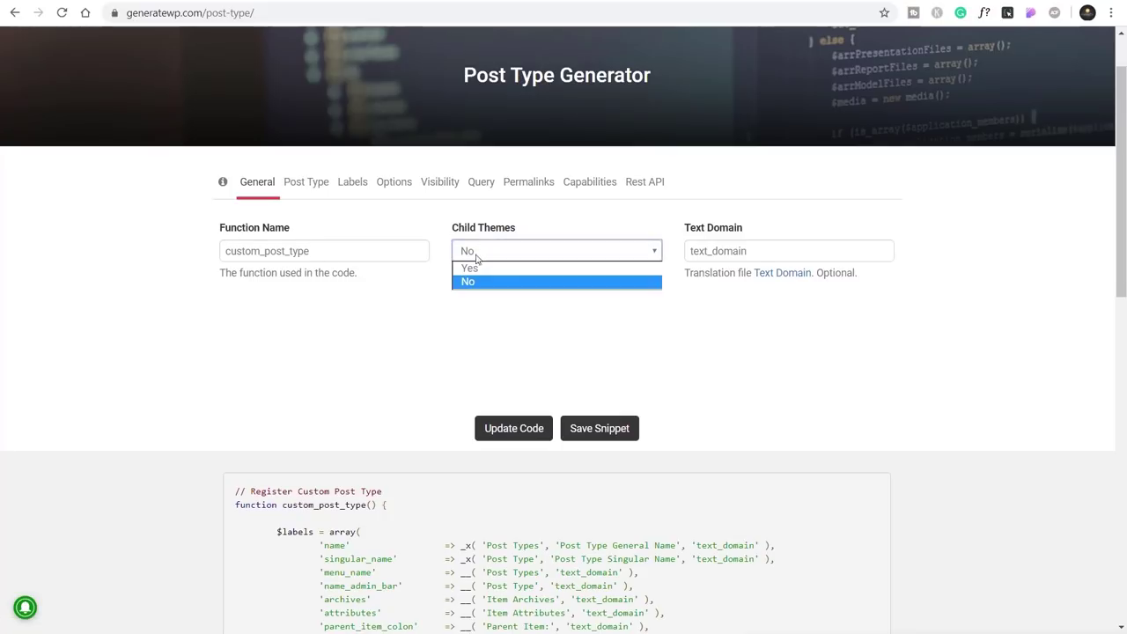
left_click(429, 332)
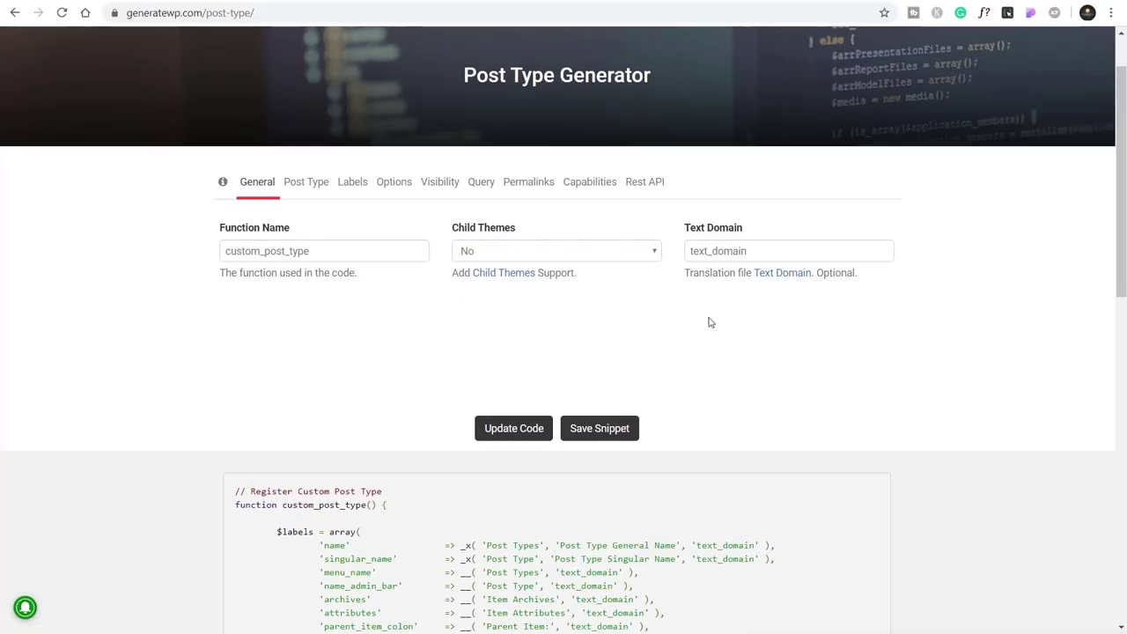
scroll(176, 367, "down", 3)
scroll(163, 367, "down", 2)
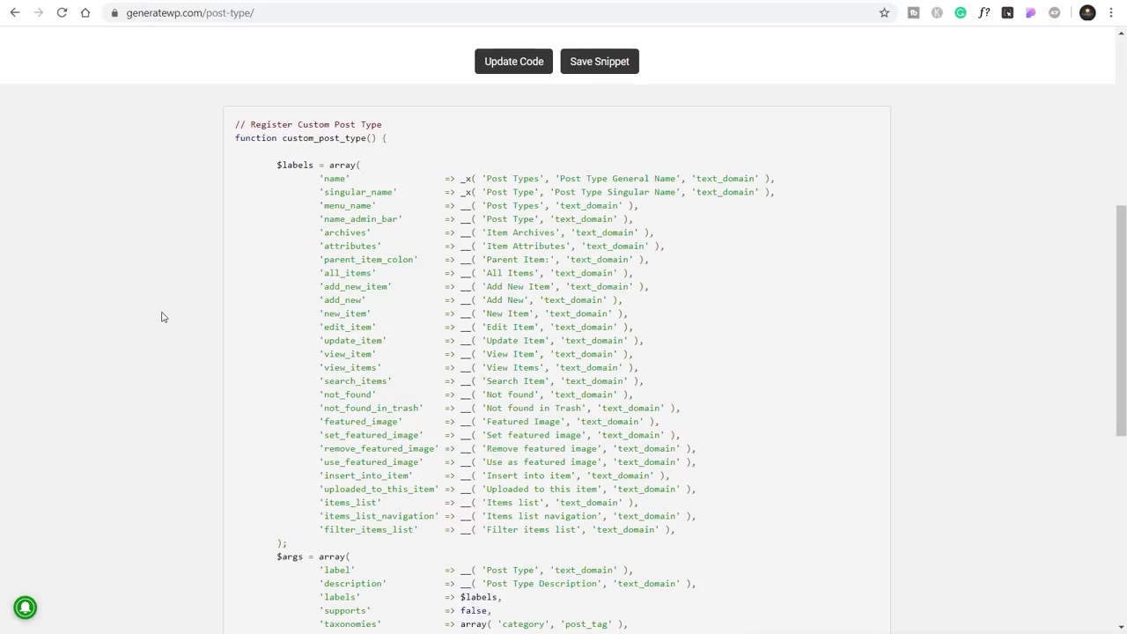
scroll(162, 317, "up", 6)
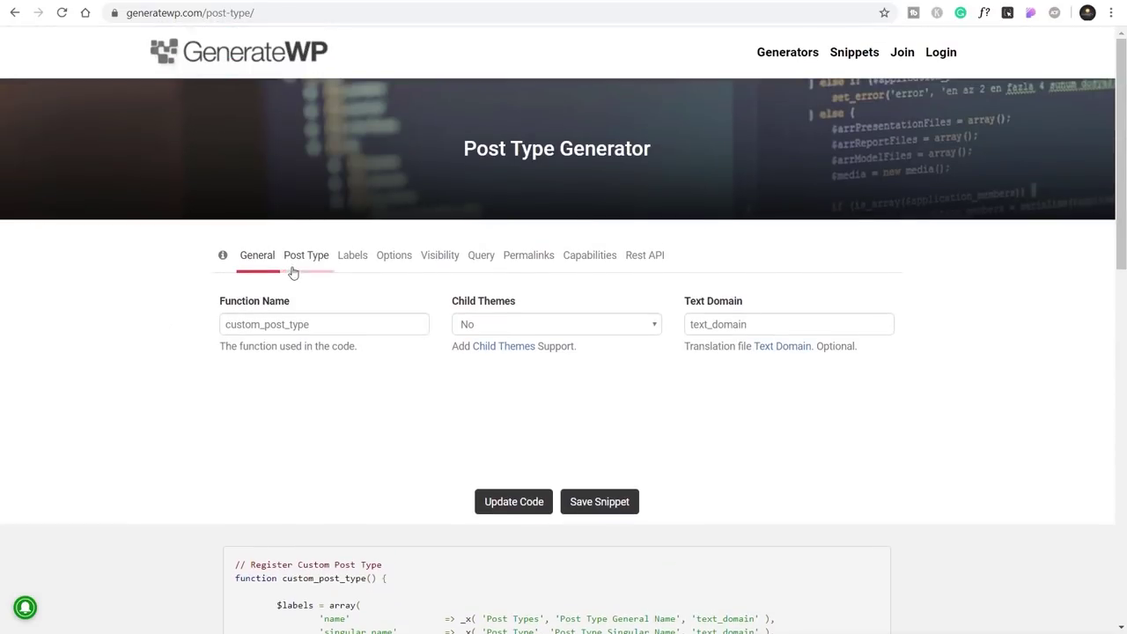
Enable support for Title, Content (editor) and Featured Image in the post type options and update the code.
left_click(319, 262)
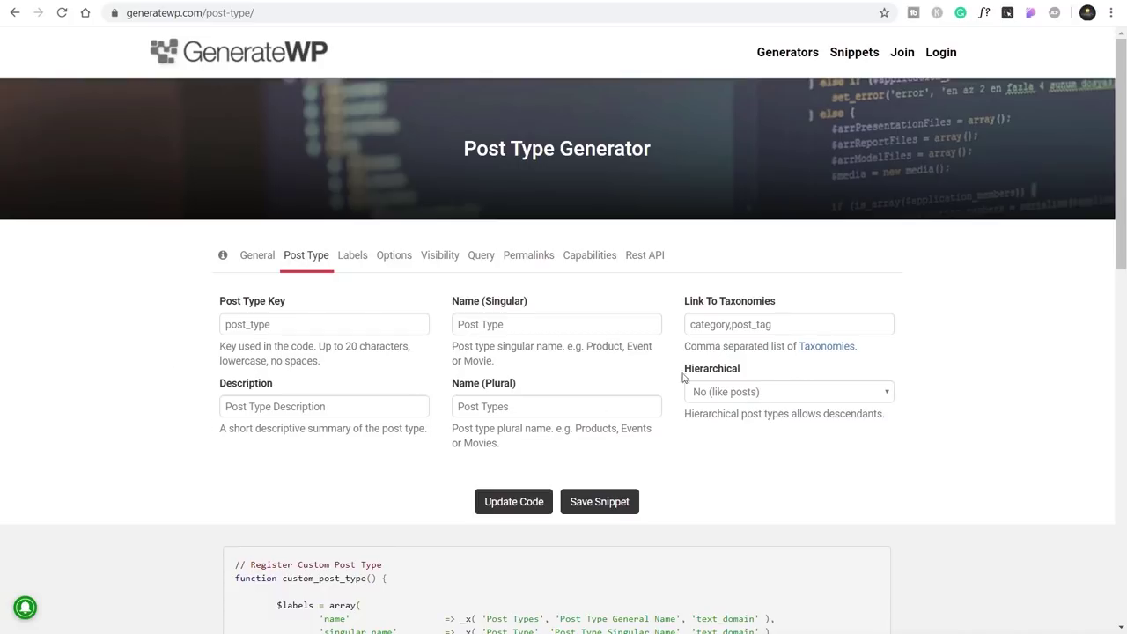
left_click(352, 261)
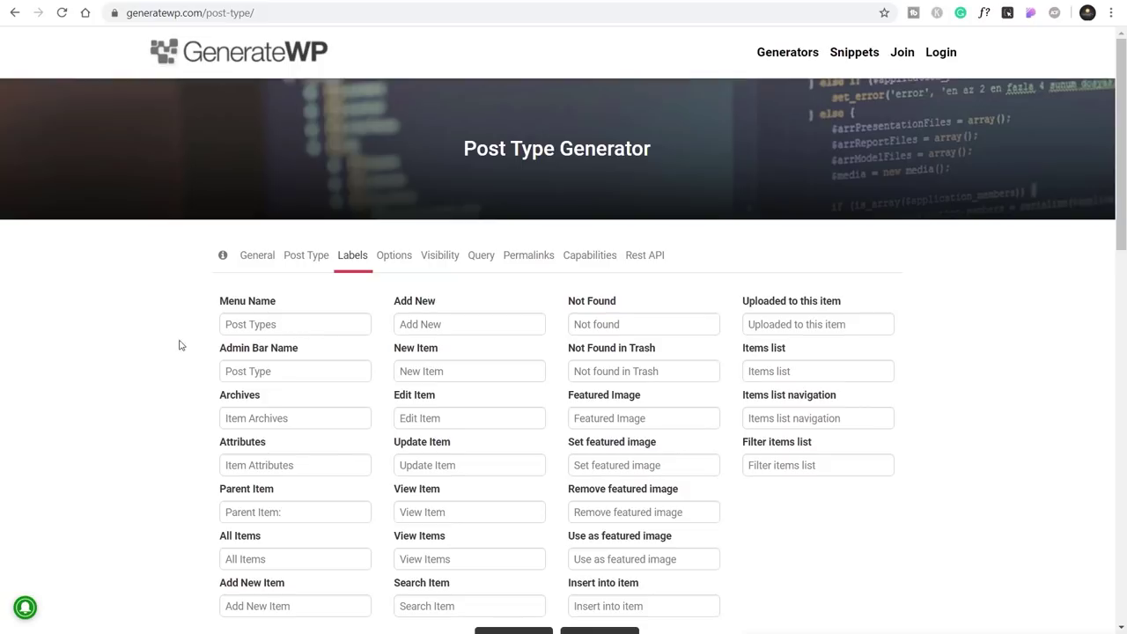
left_click(384, 259)
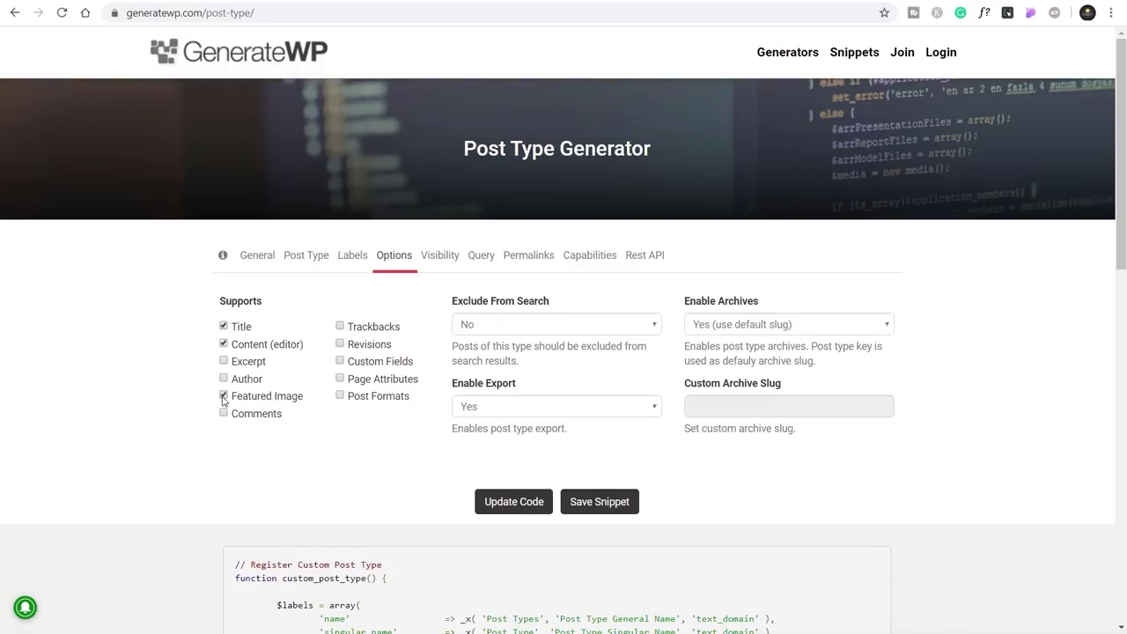
left_click(513, 501)
Review the updated custom post type code from the labels array to the closing add_action line.
scroll(150, 468, "down", 3)
scroll(151, 467, "down", 1)
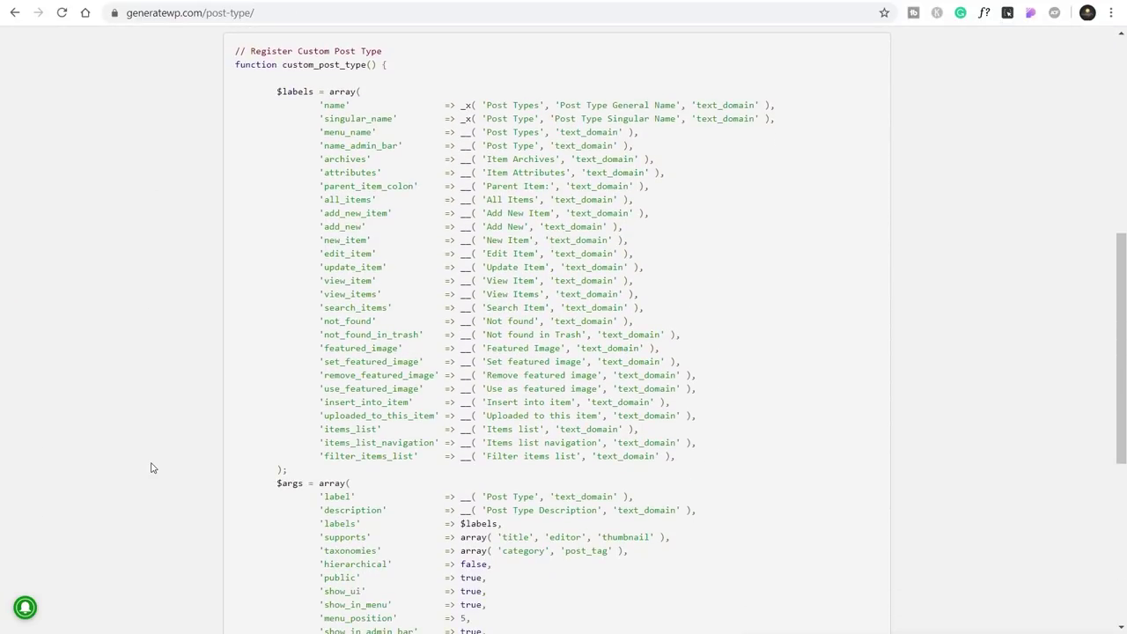
scroll(150, 468, "down", 4)
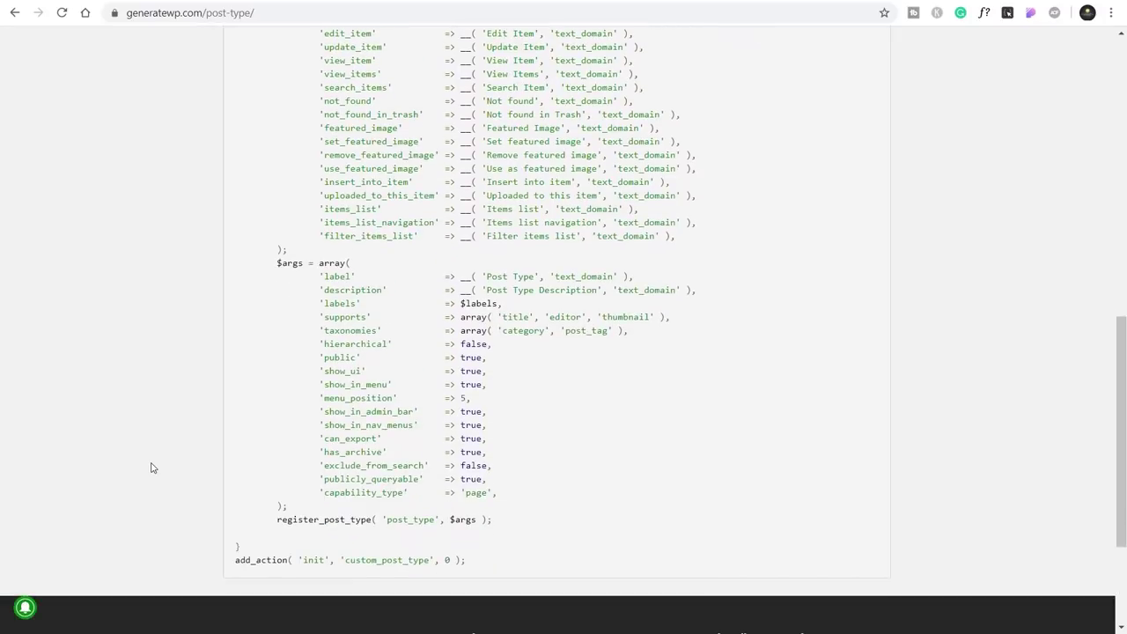
scroll(151, 468, "up", 1)
scroll(150, 468, "up", 5)
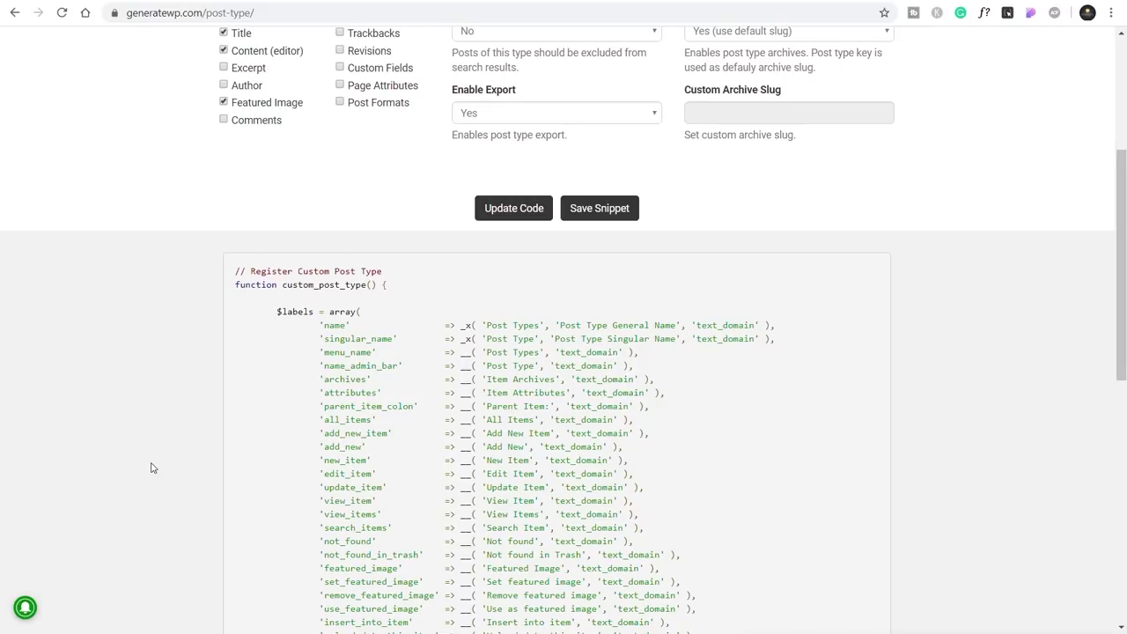
scroll(152, 467, "up", 3)
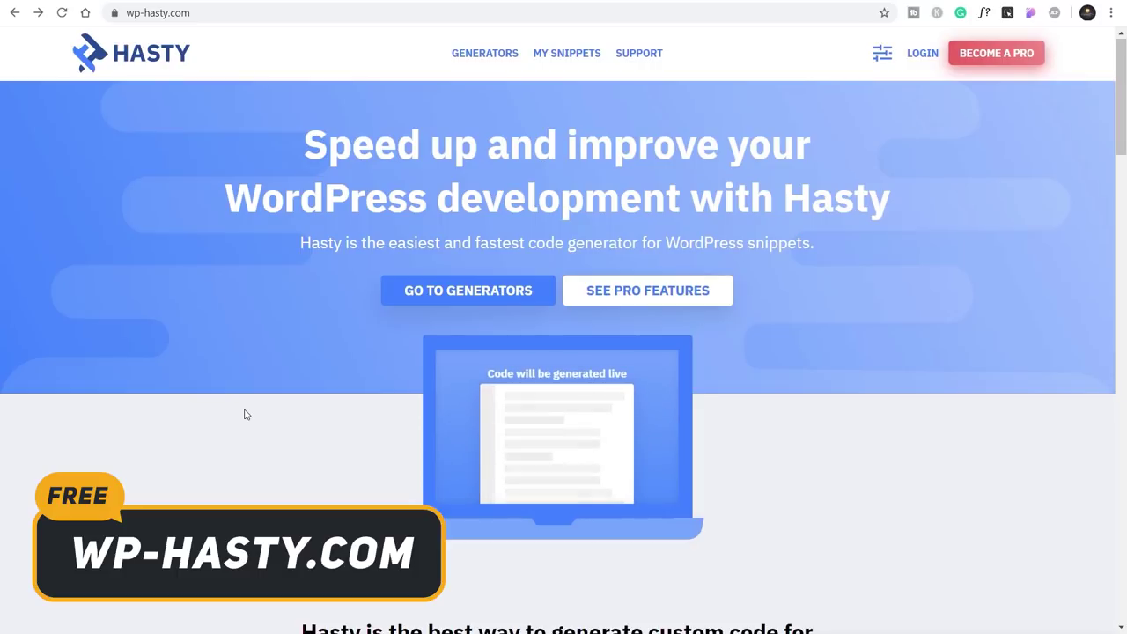
Open Hasty's Custom Post Type Generator and set the singular post type name to Vehicles.
left_click(432, 298)
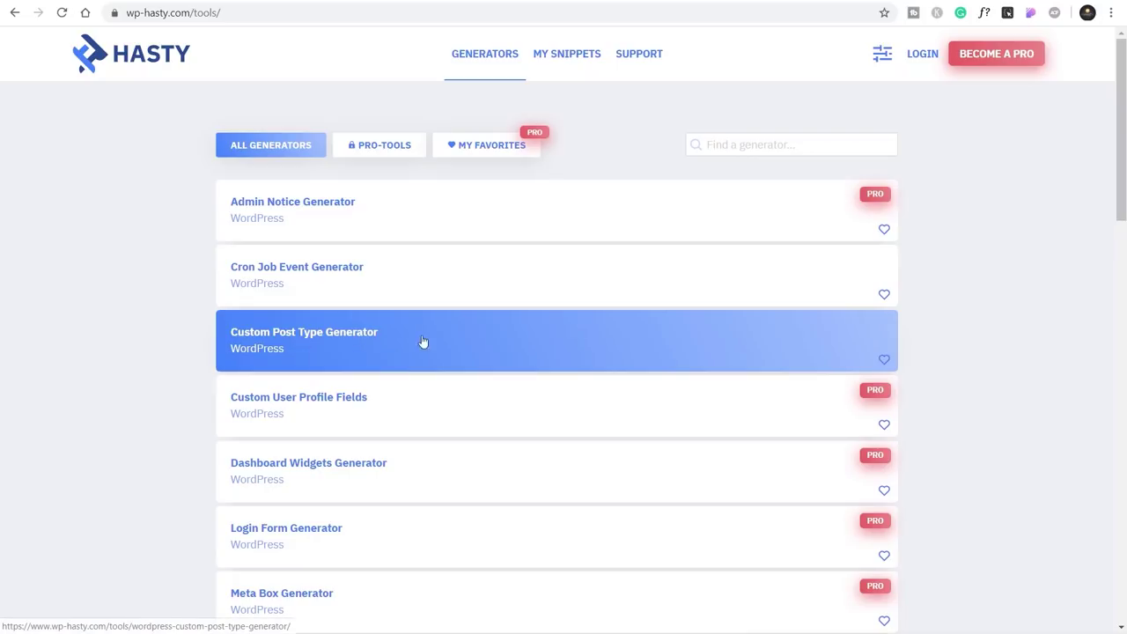
left_click(358, 340)
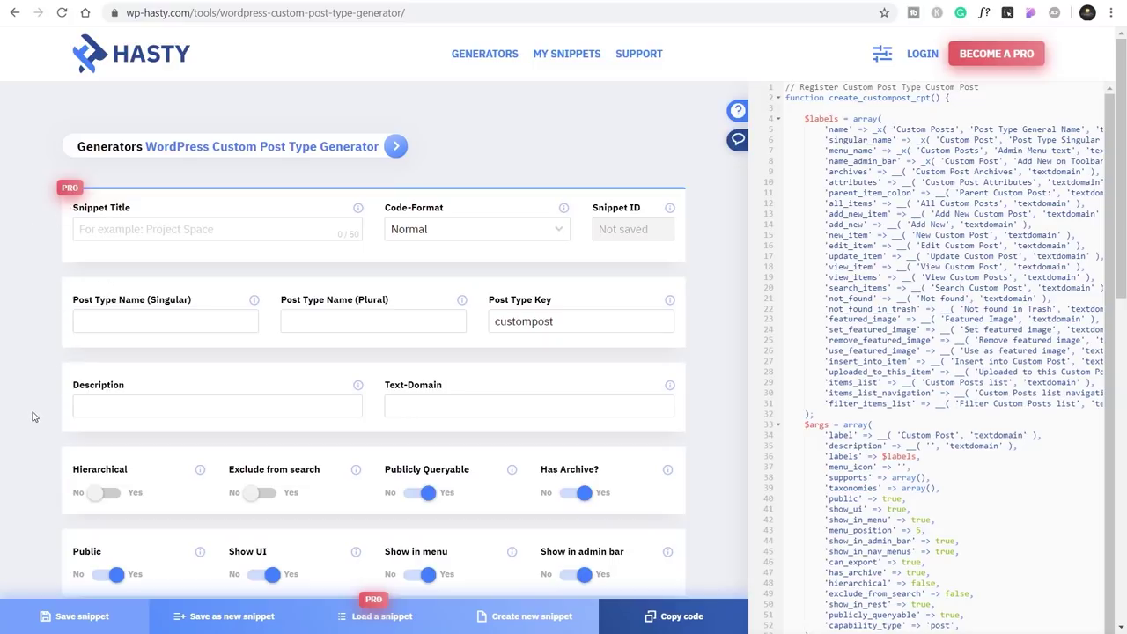
left_click(110, 321)
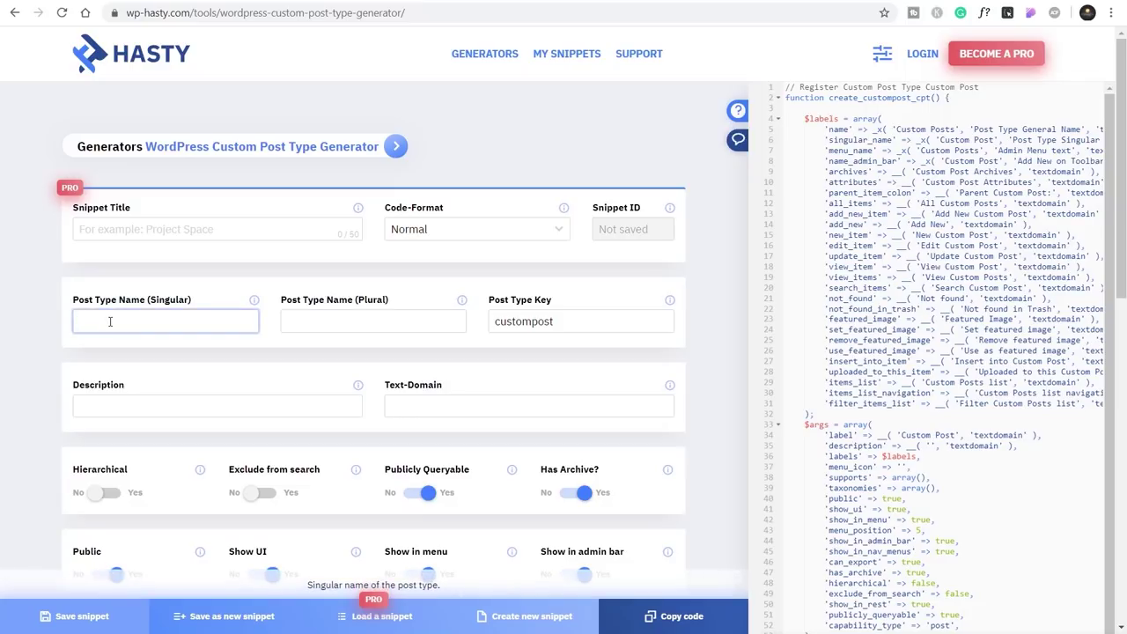
type("Vehicles")
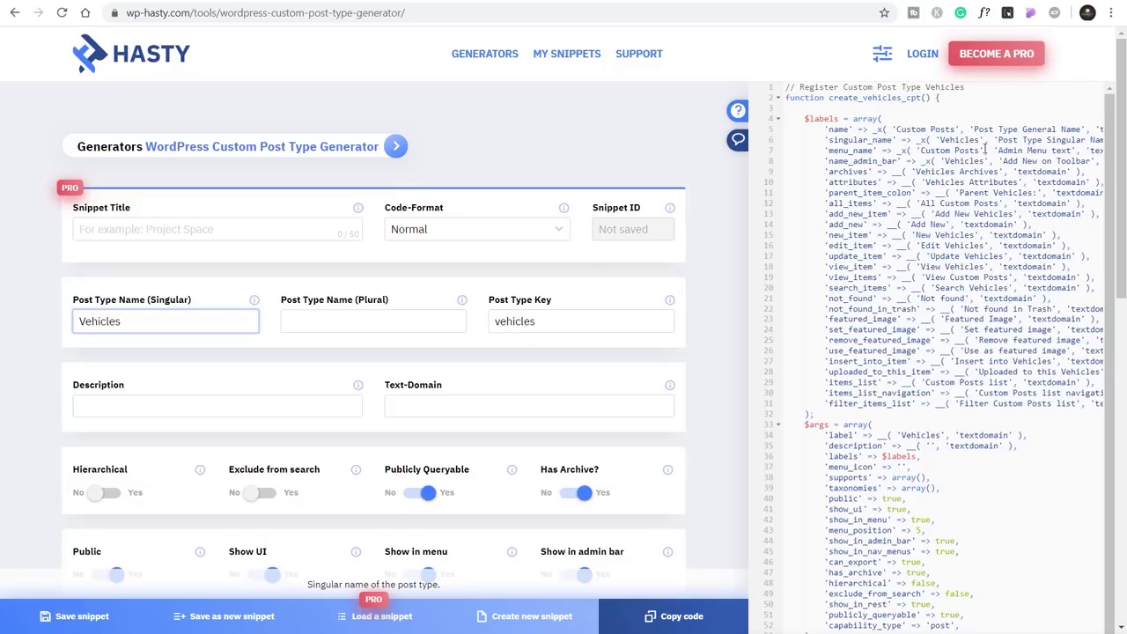
Check the singular_name line in the generated Vehicles code and toggle the Hierarchical option of the post type.
left_click(945, 140)
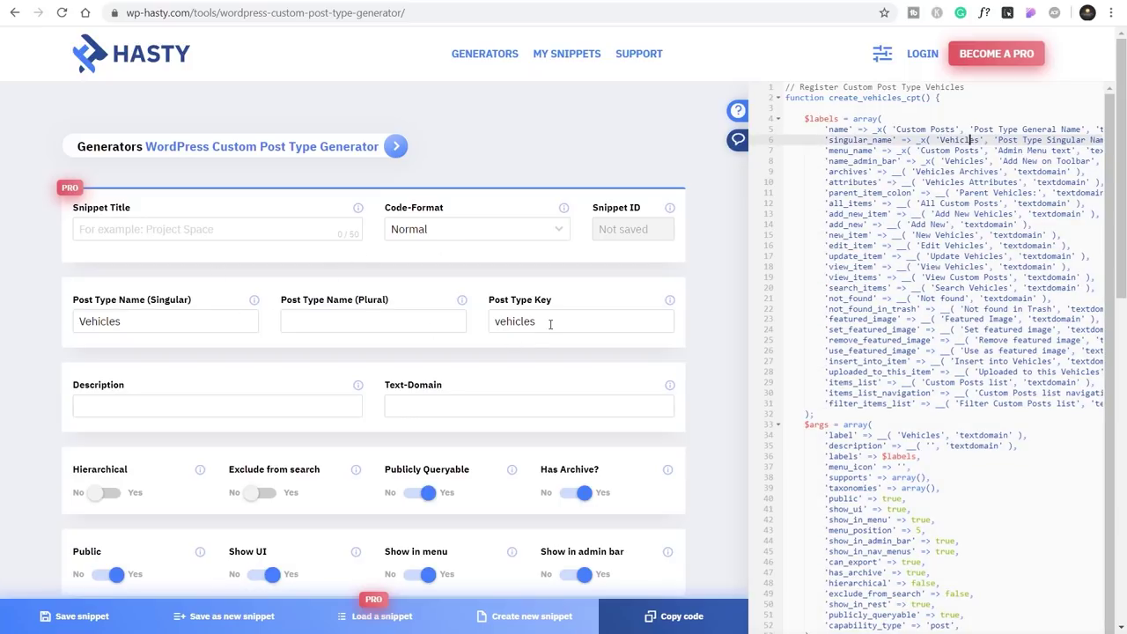
left_click(101, 490)
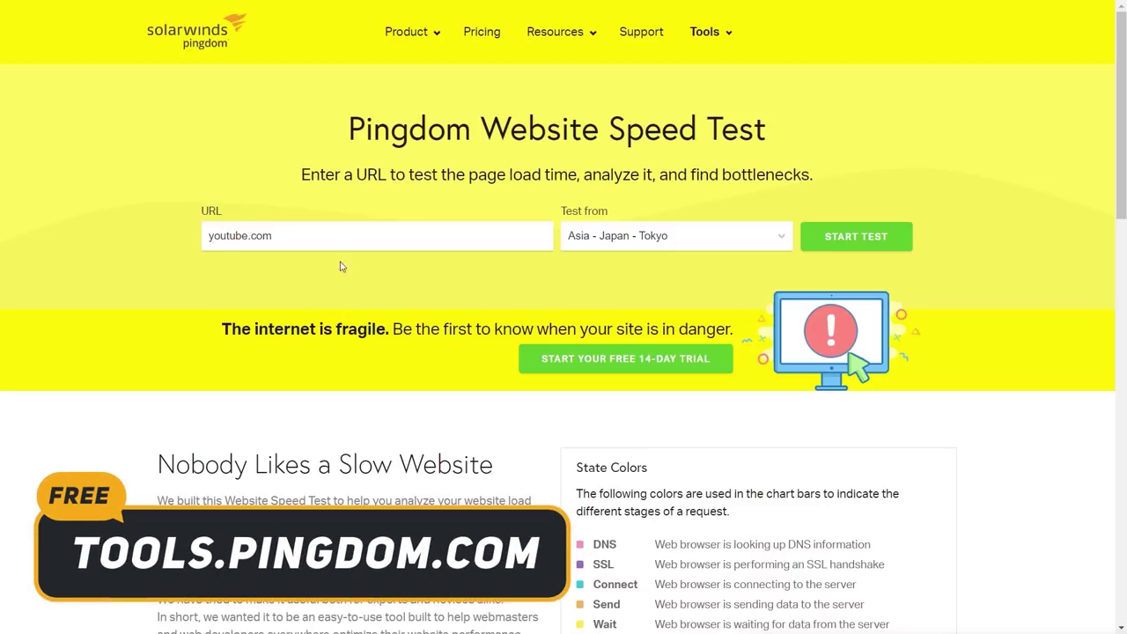
In Pingdom Website Speed Test, run a speed test of youtube.com from Europe - United Kingdom - London.
left_click(685, 248)
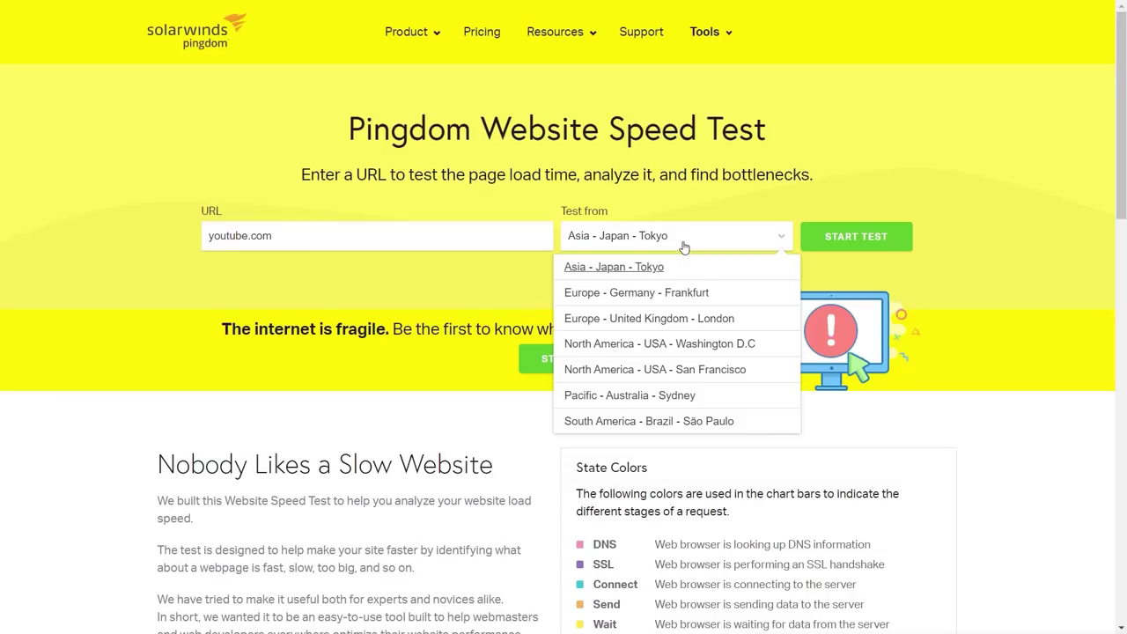
left_click(681, 319)
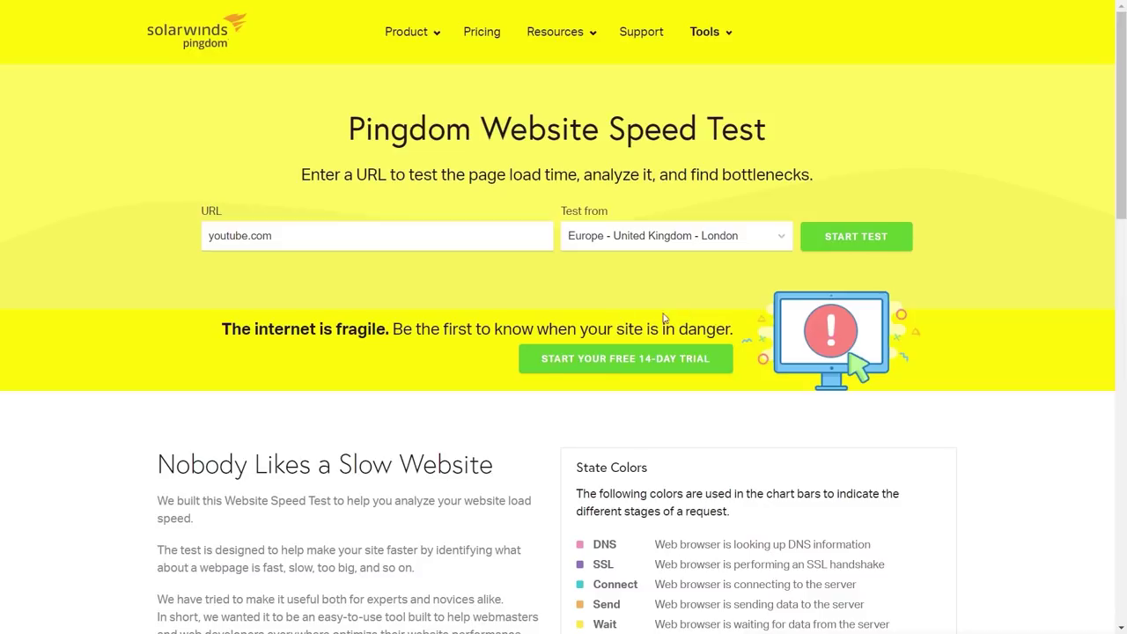
left_click(872, 240)
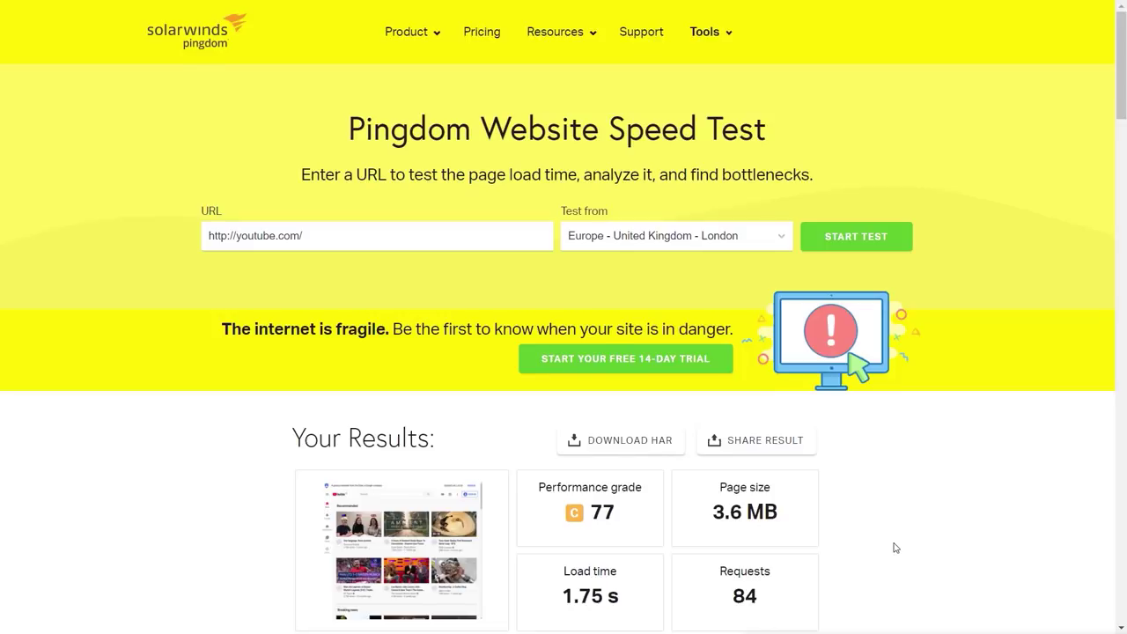
Review the Pingdom results for youtube.com, including the details of the Add Expires headers suggestion and the response codes.
scroll(893, 544, "down", 2)
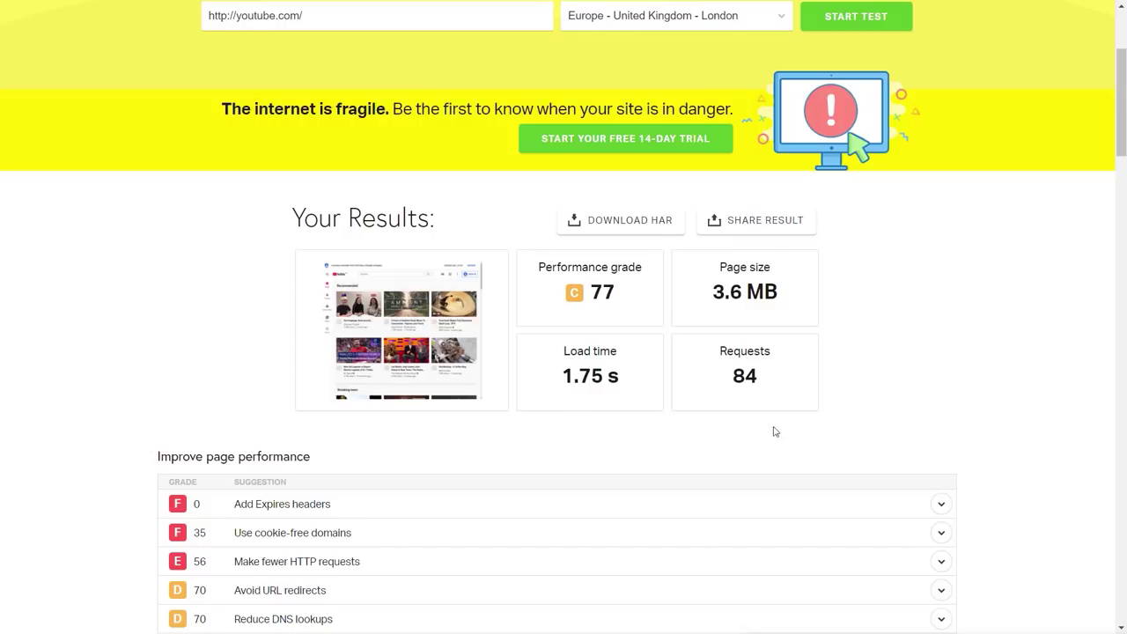
scroll(71, 396, "down", 2)
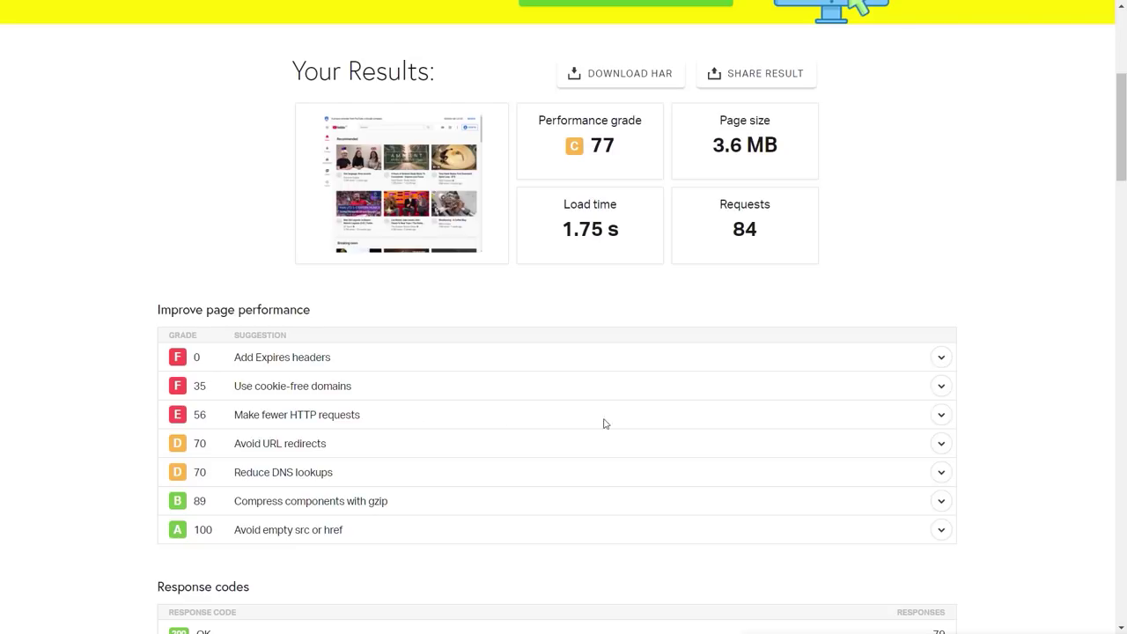
left_click(940, 358)
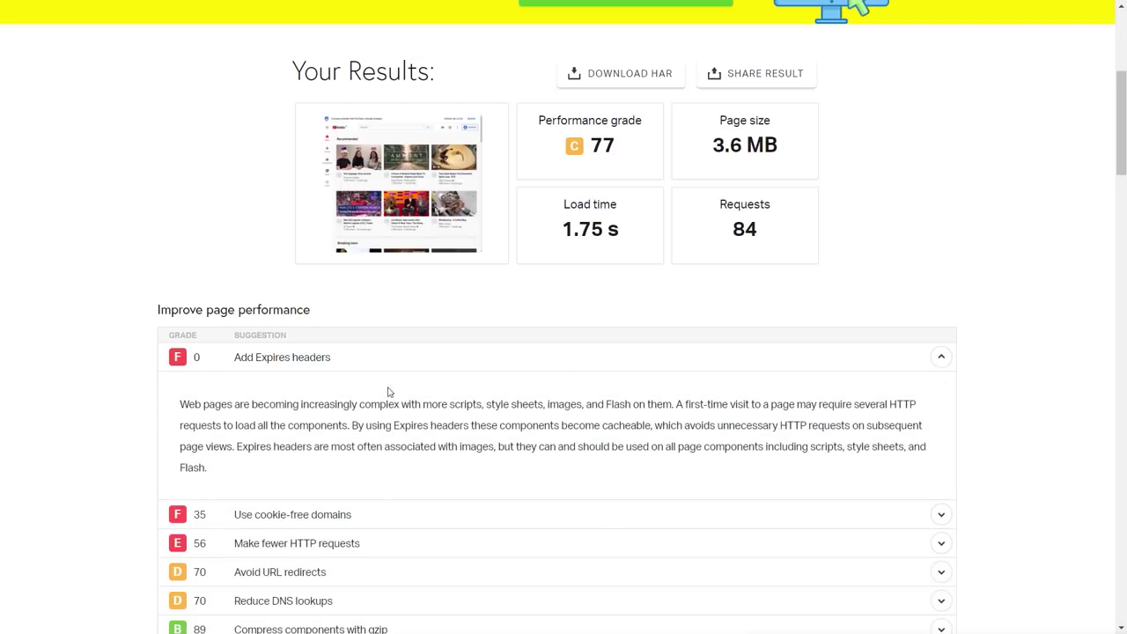
left_click(943, 361)
scroll(989, 397, "down", 4)
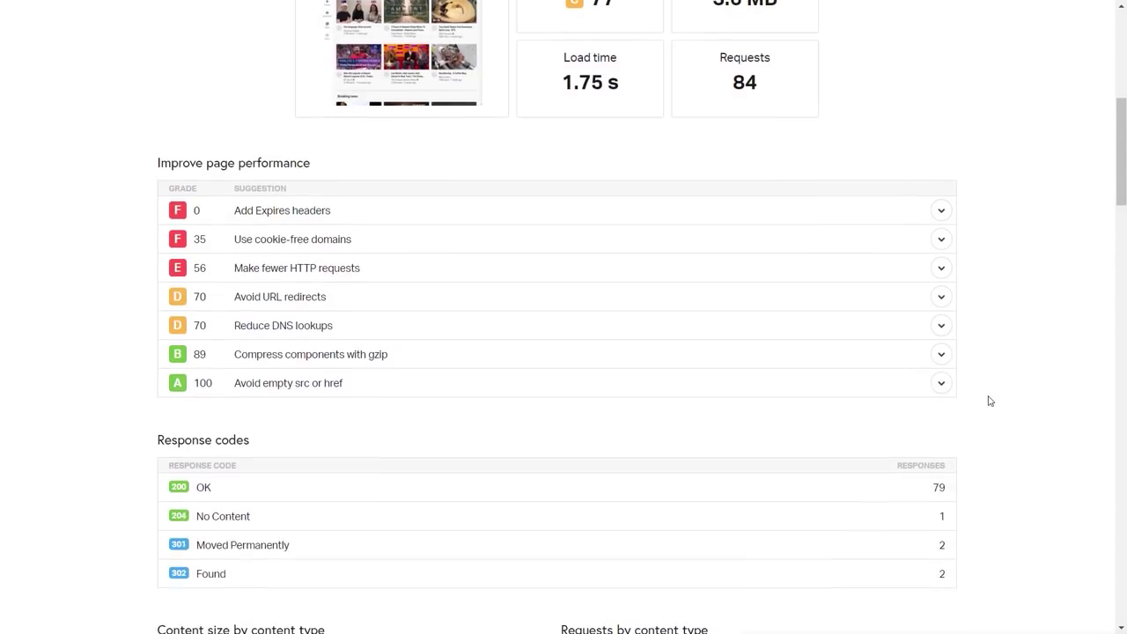
scroll(989, 400, "down", 3)
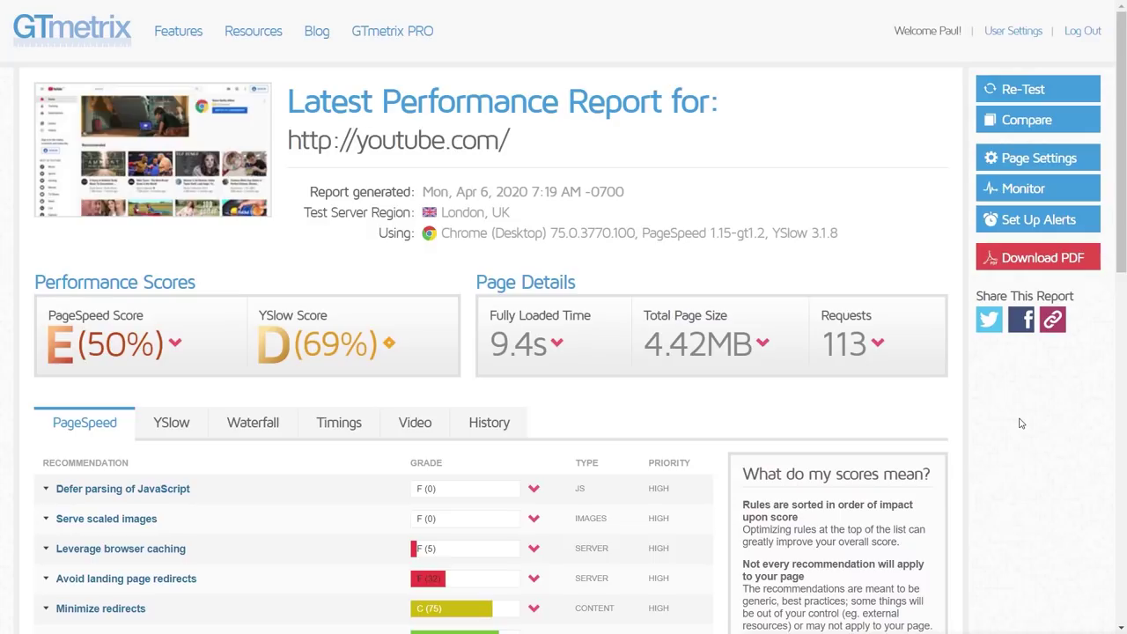
Examine the PageSpeed, YSlow and Waterfall sections of the GTmetrix report for youtube.com.
scroll(1004, 509, "down", 2)
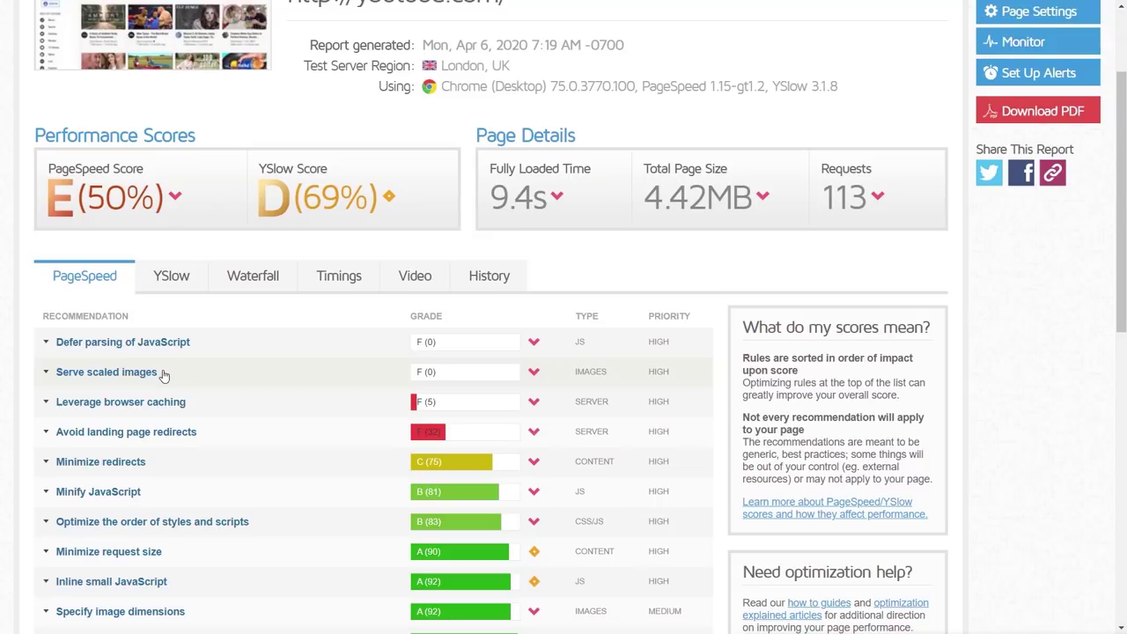
left_click(171, 281)
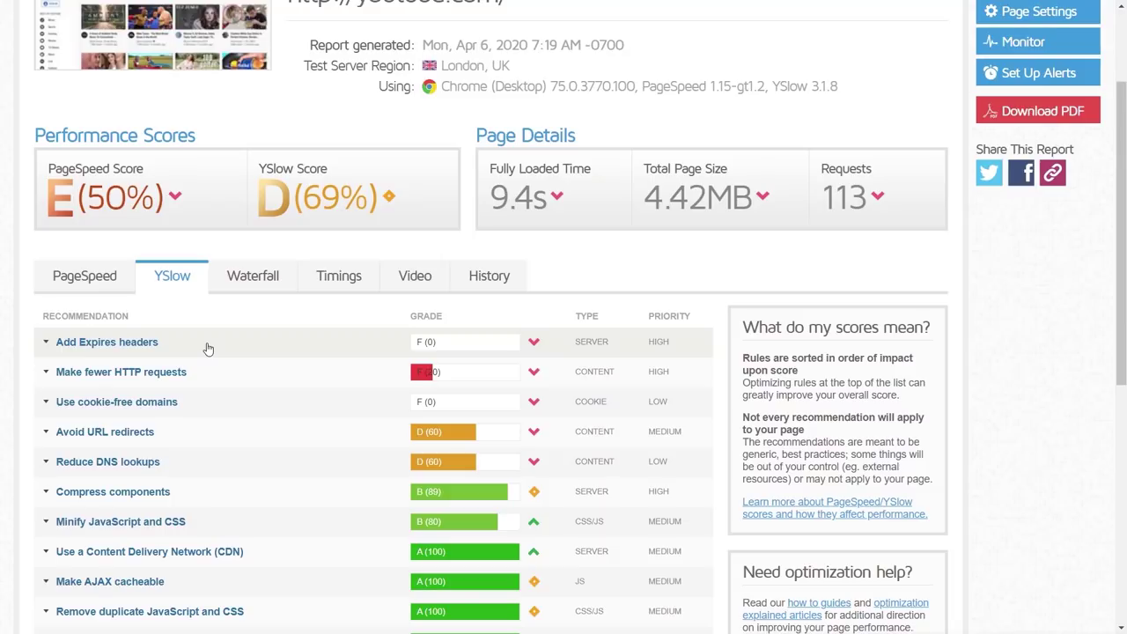
left_click(236, 279)
scroll(1019, 435, "down", 3)
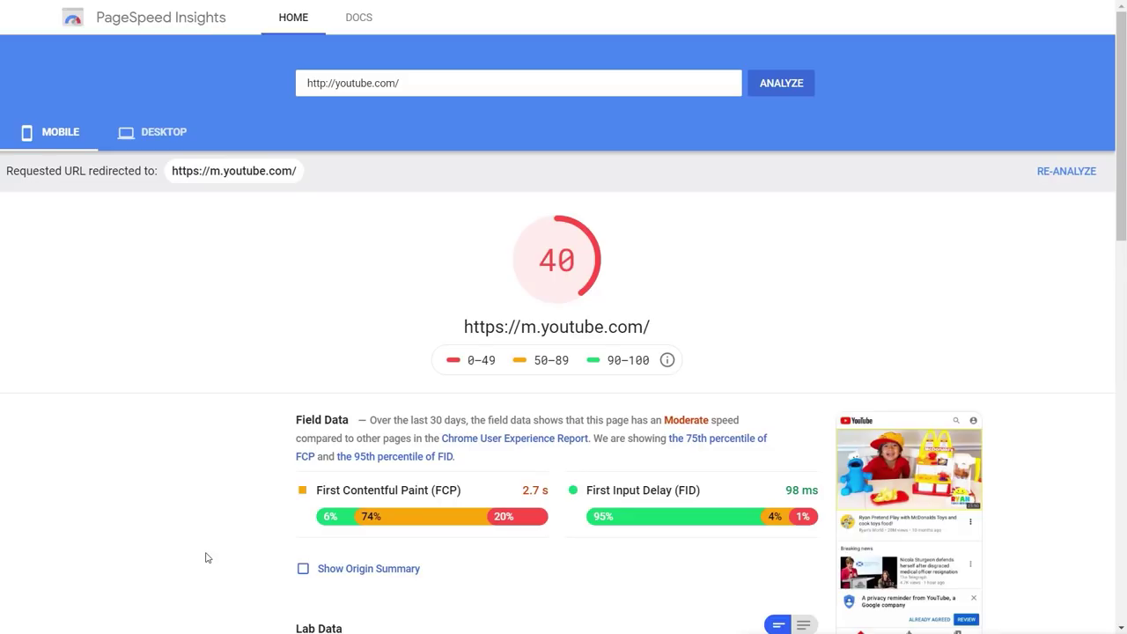
Review the lab data, opportunities and diagnostics of the mobile PageSpeed Insights report for youtube.com, and view the desktop report.
scroll(207, 557, "down", 4)
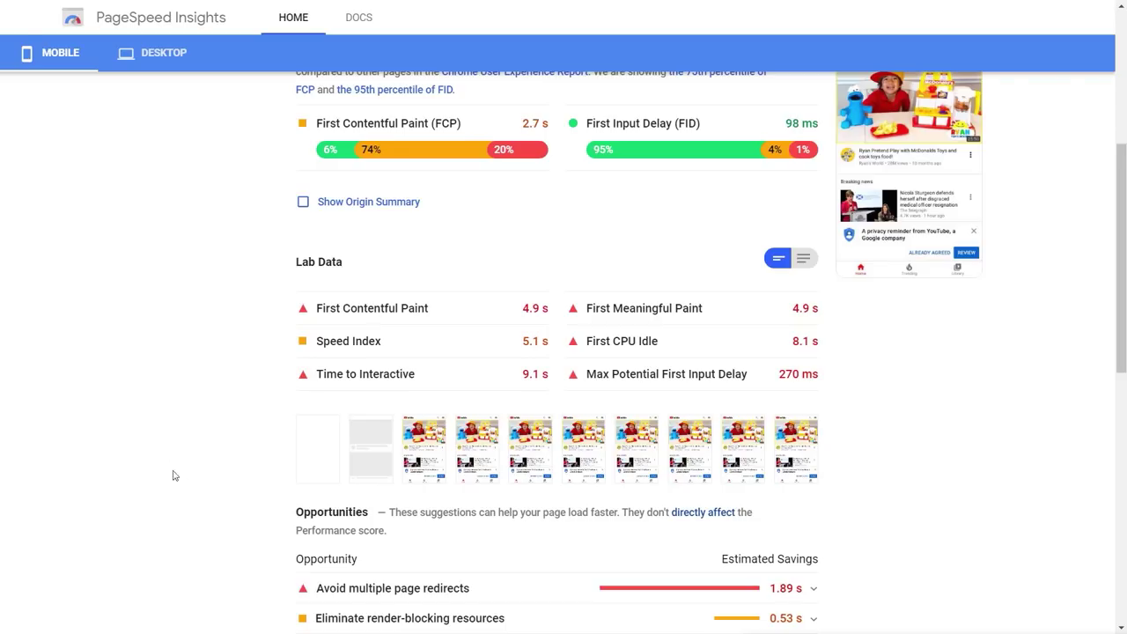
scroll(184, 485, "down", 3)
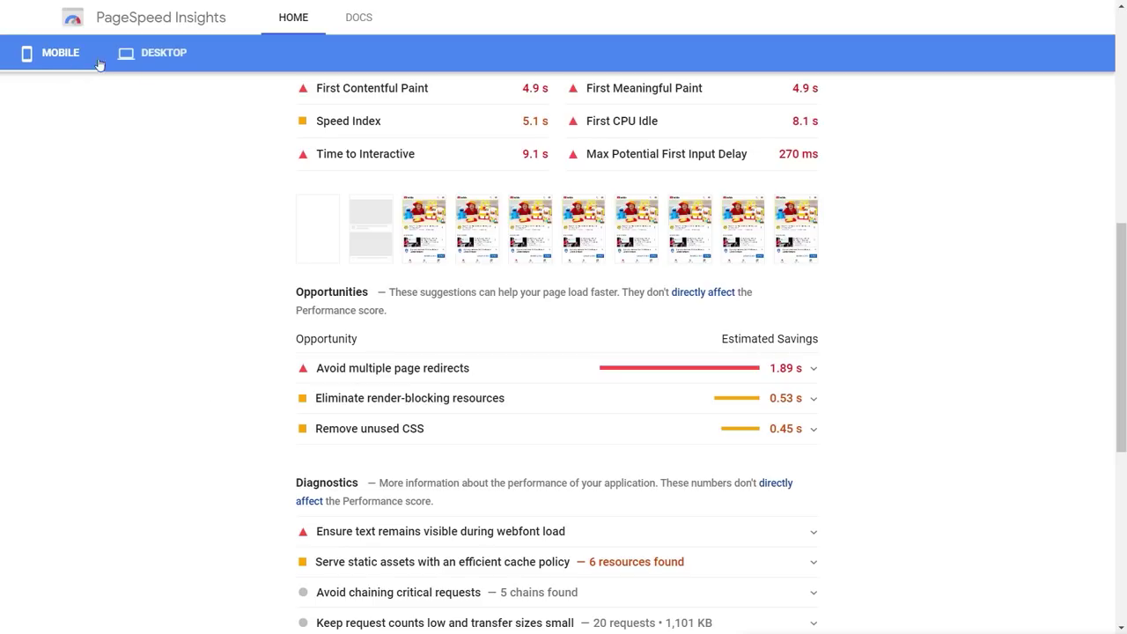
left_click(151, 55)
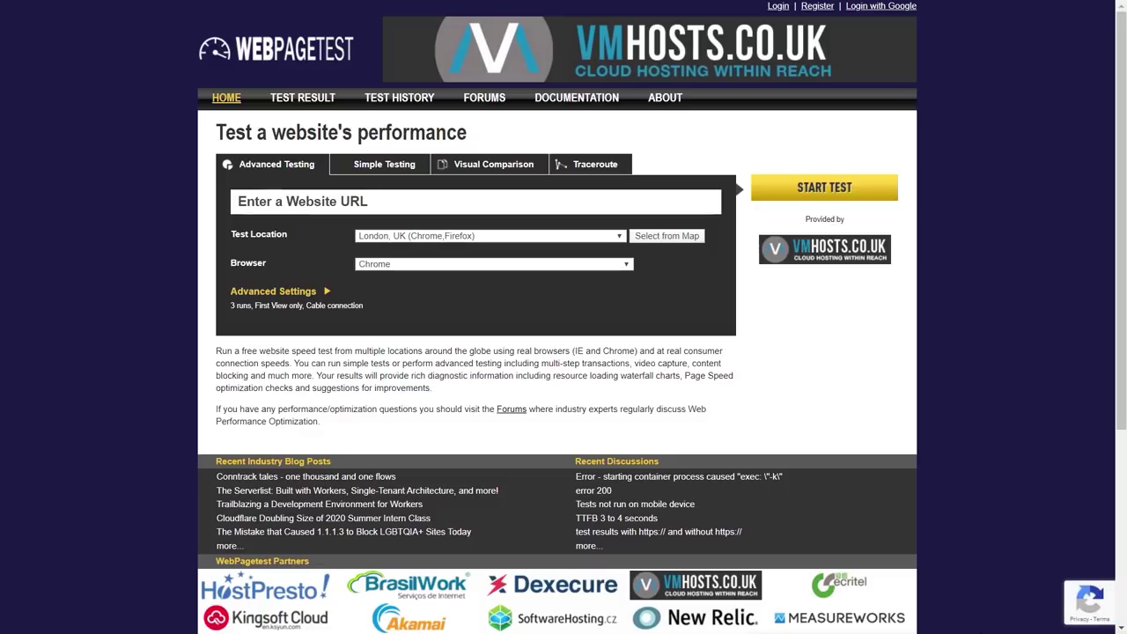
On WebPageTest, look through the available test locations and browser choices for a website performance test.
left_click(284, 208)
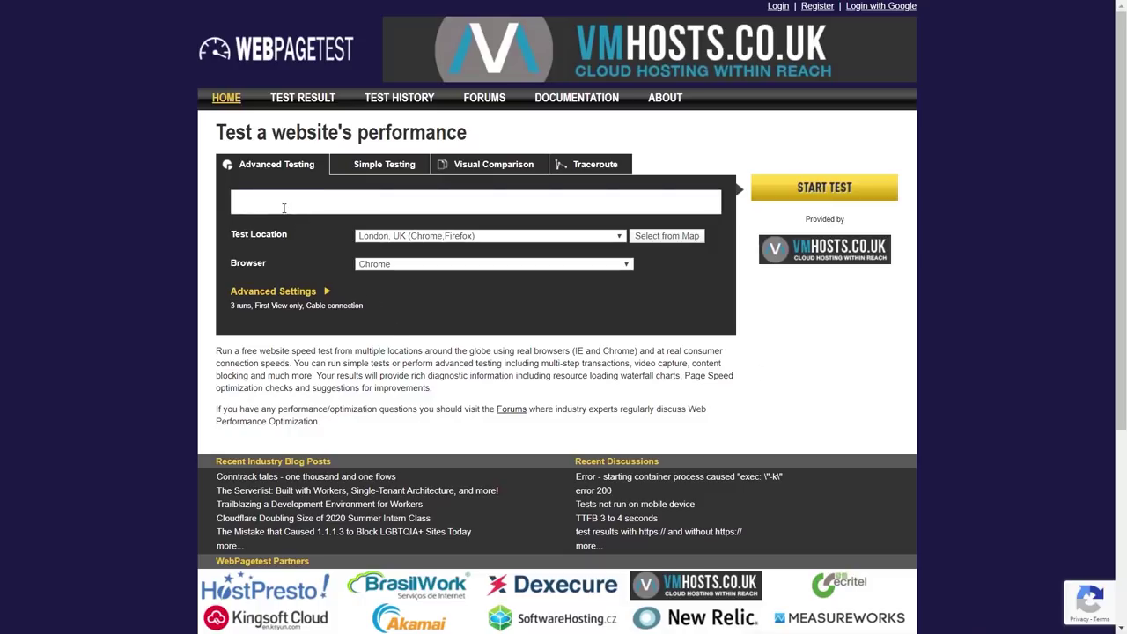
left_click(515, 236)
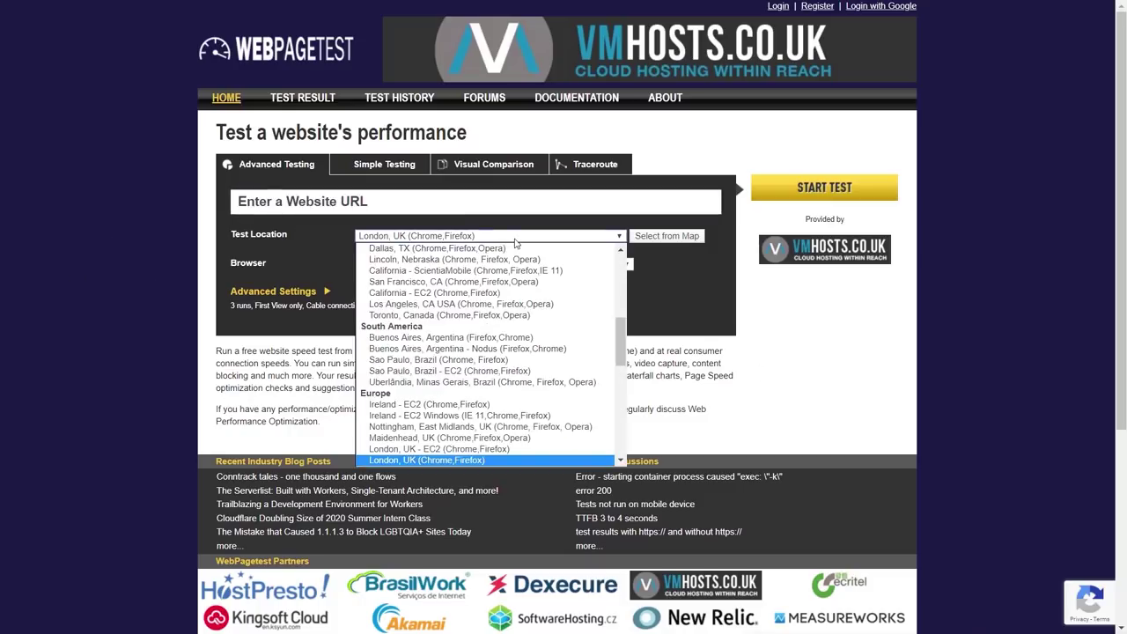
left_click_drag(624, 341, 630, 392)
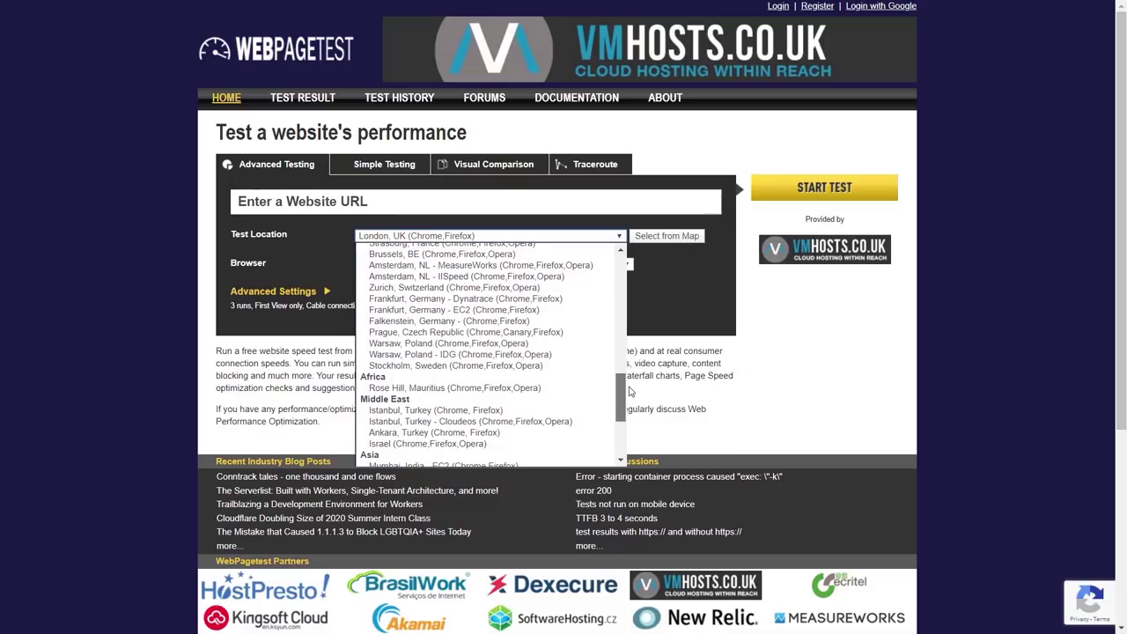
left_click(822, 353)
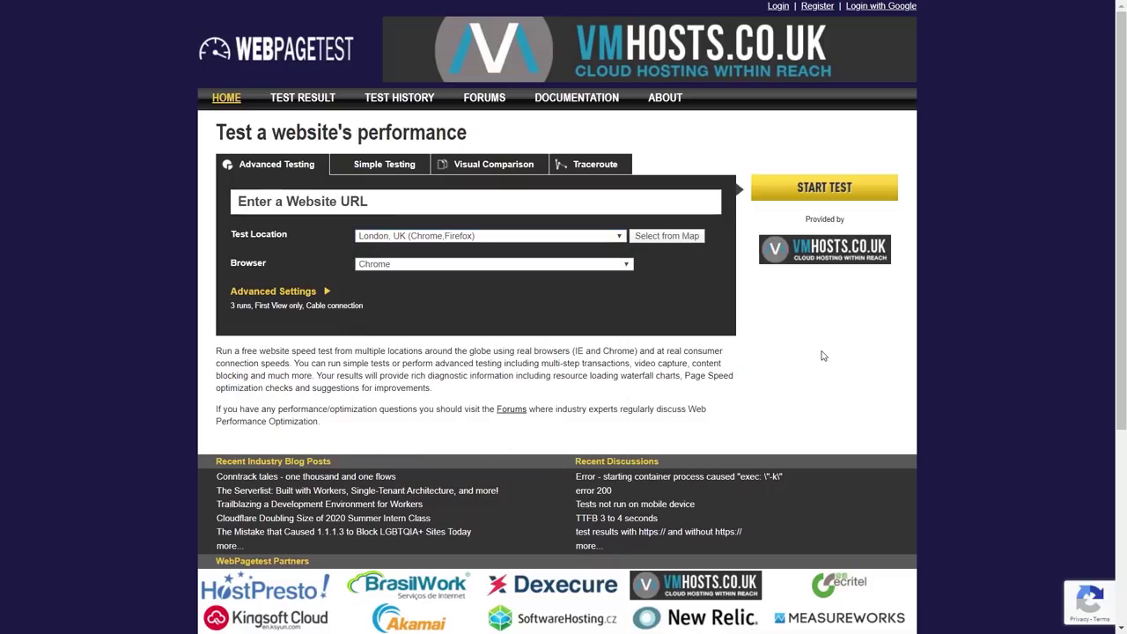
left_click(415, 268)
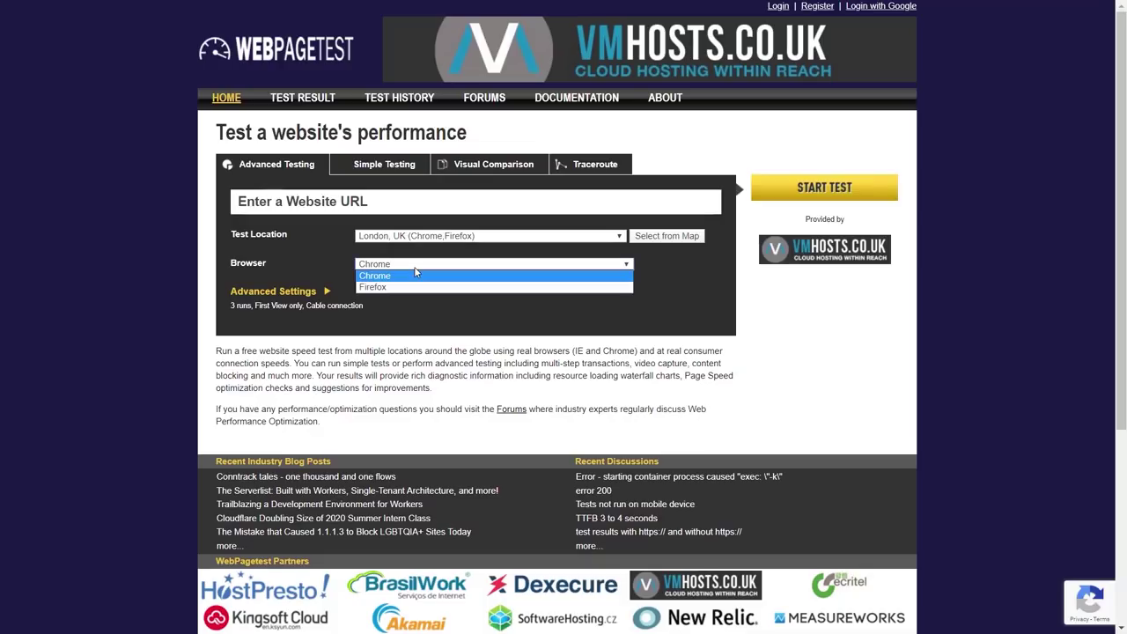
left_click(97, 303)
Show the advanced test settings and check the connection speed choices and the number of tests to run.
left_click(282, 294)
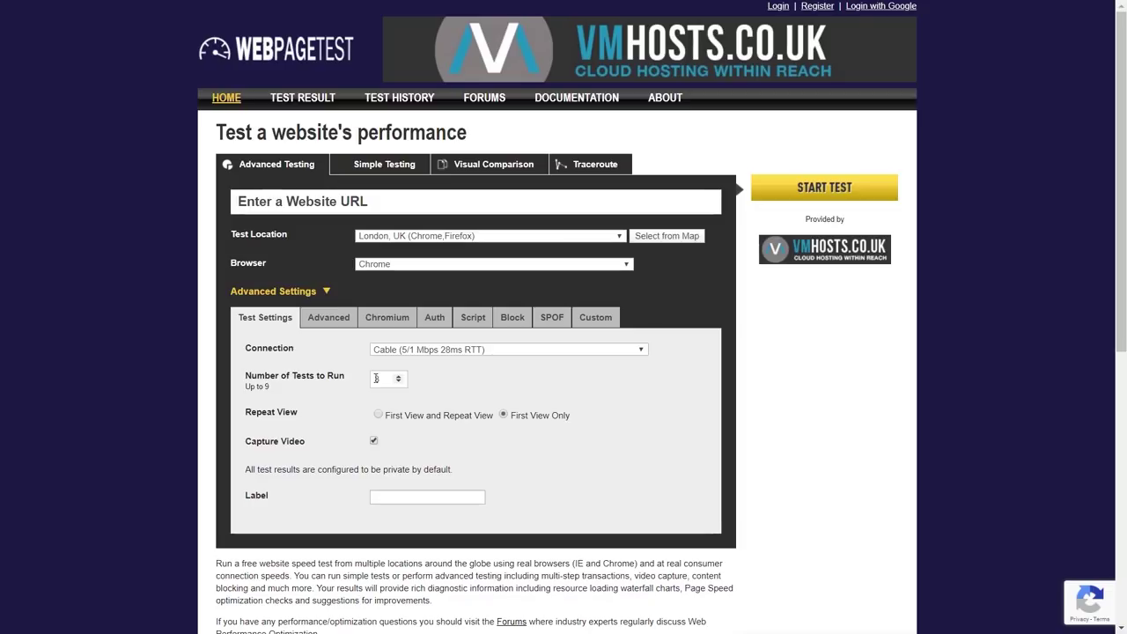
left_click(451, 350)
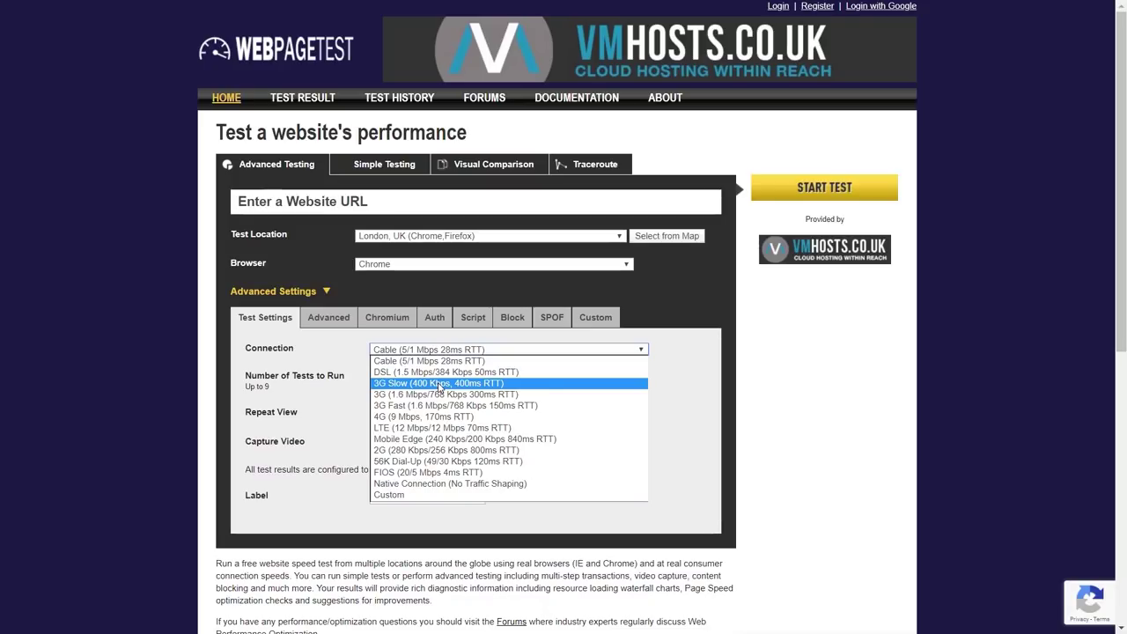
left_click(696, 388)
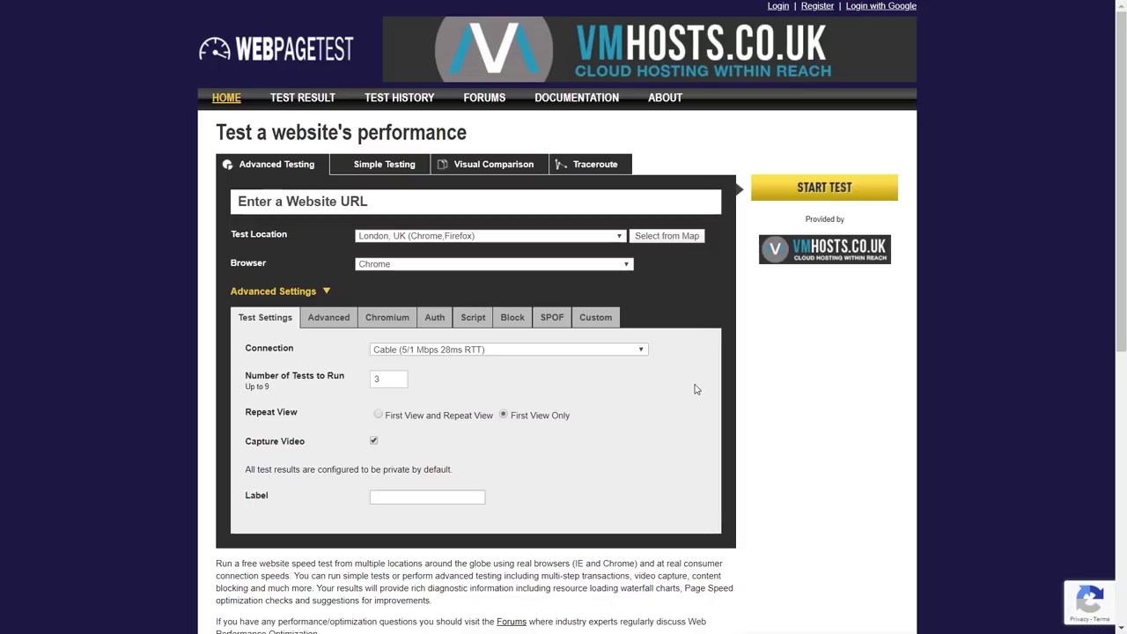
left_click(379, 378)
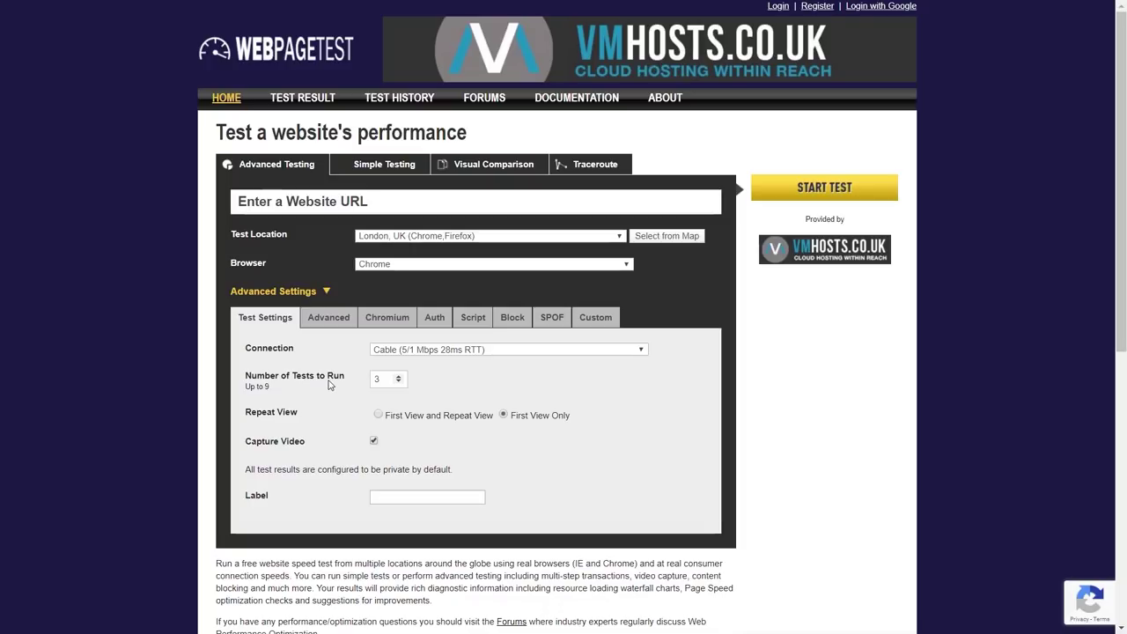